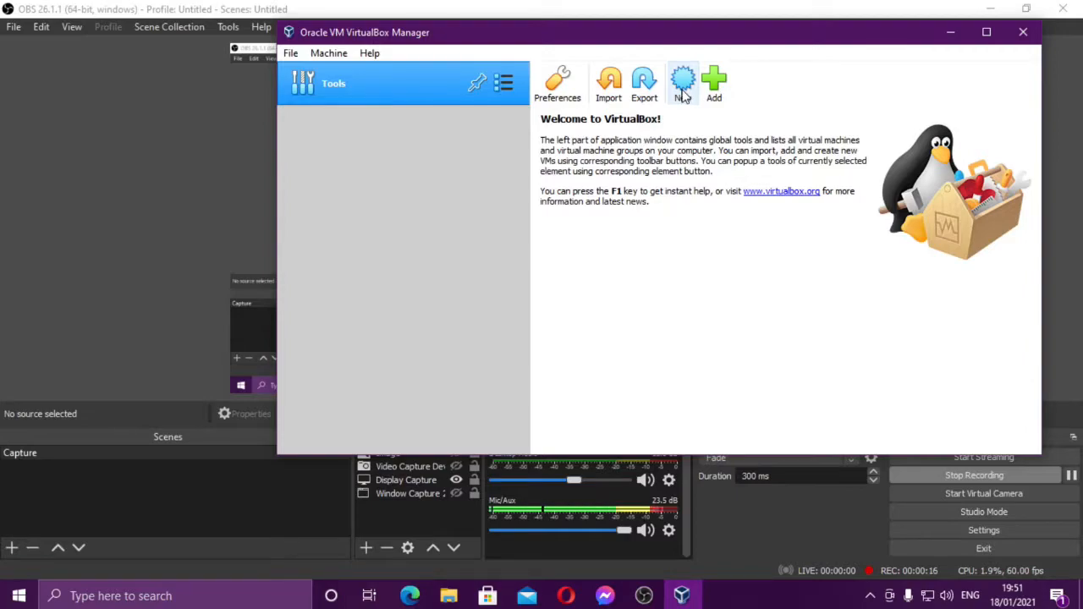
# - Start a new Microsoft Windows virtual machine with Windows 95 as the version and name it Windows
pyautogui.click(684, 97)
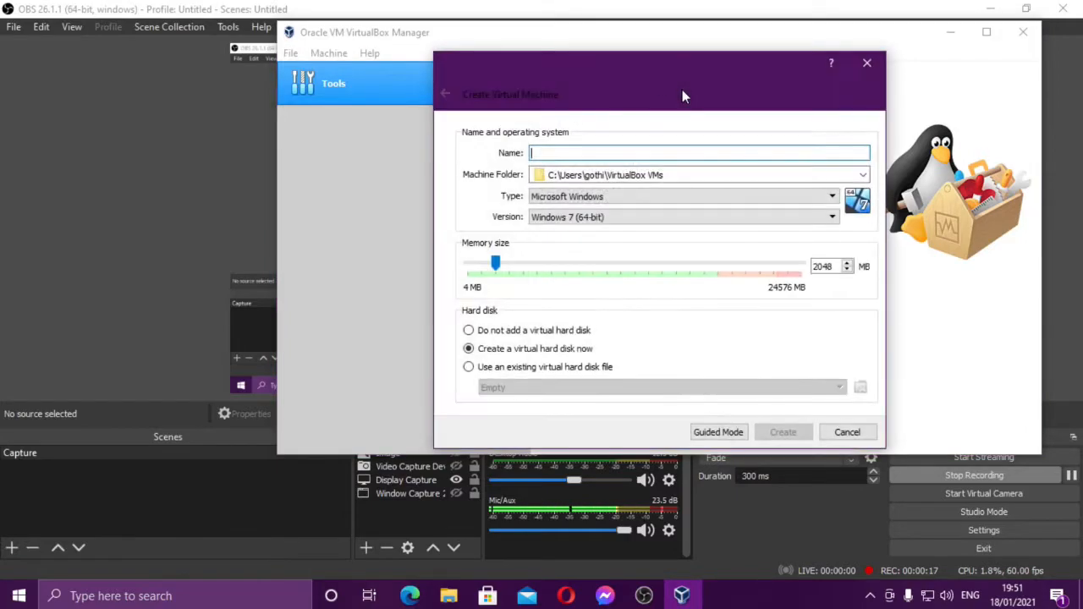
pyautogui.click(640, 219)
pyautogui.scroll(2, 648, 268)
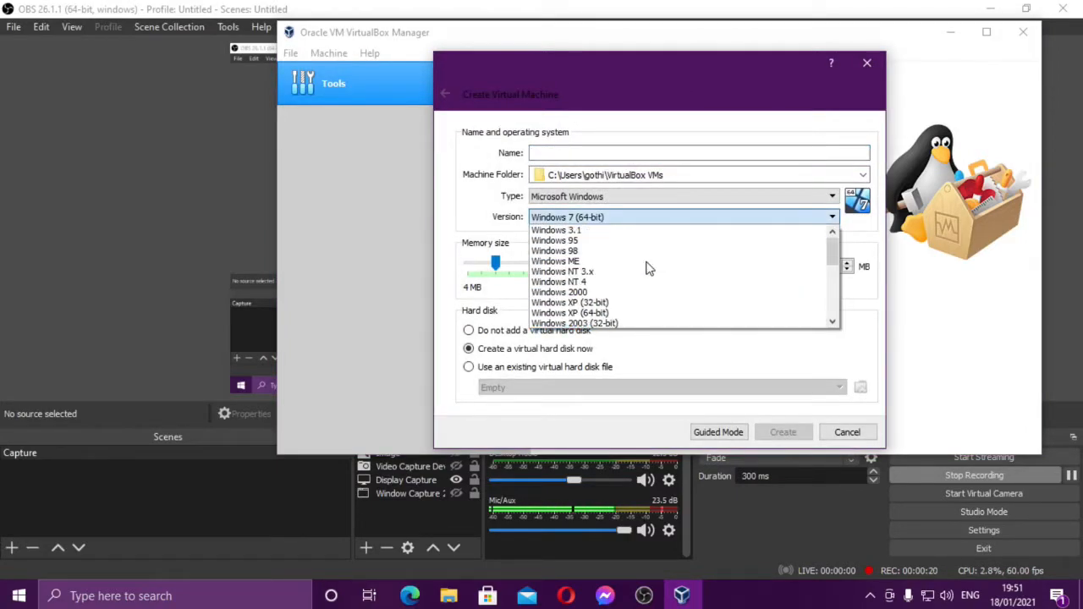
pyautogui.click(583, 242)
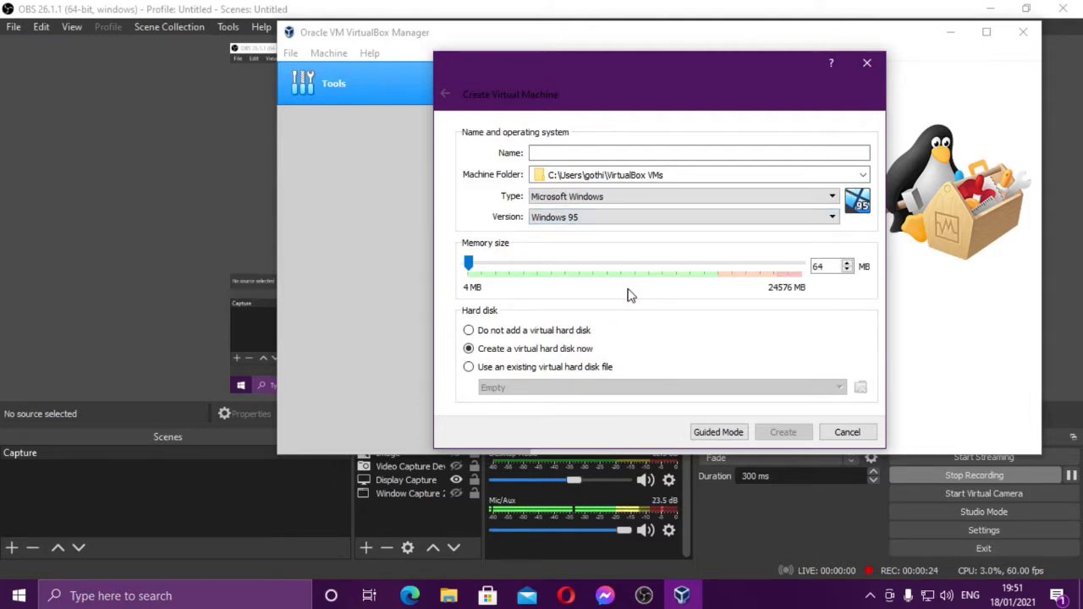
pyautogui.click(596, 153)
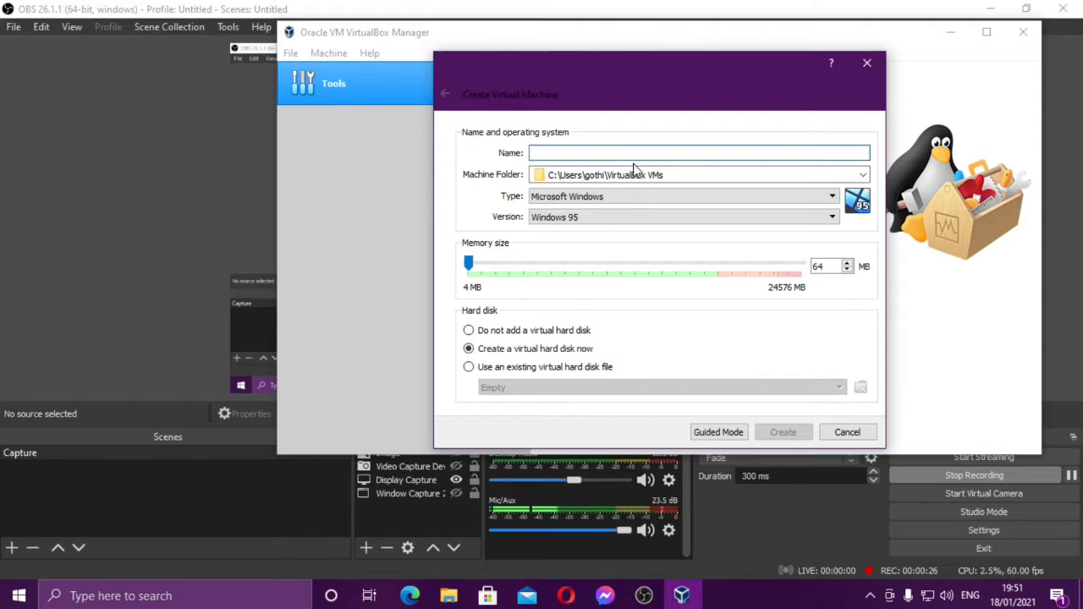
pyautogui.write('Windows')
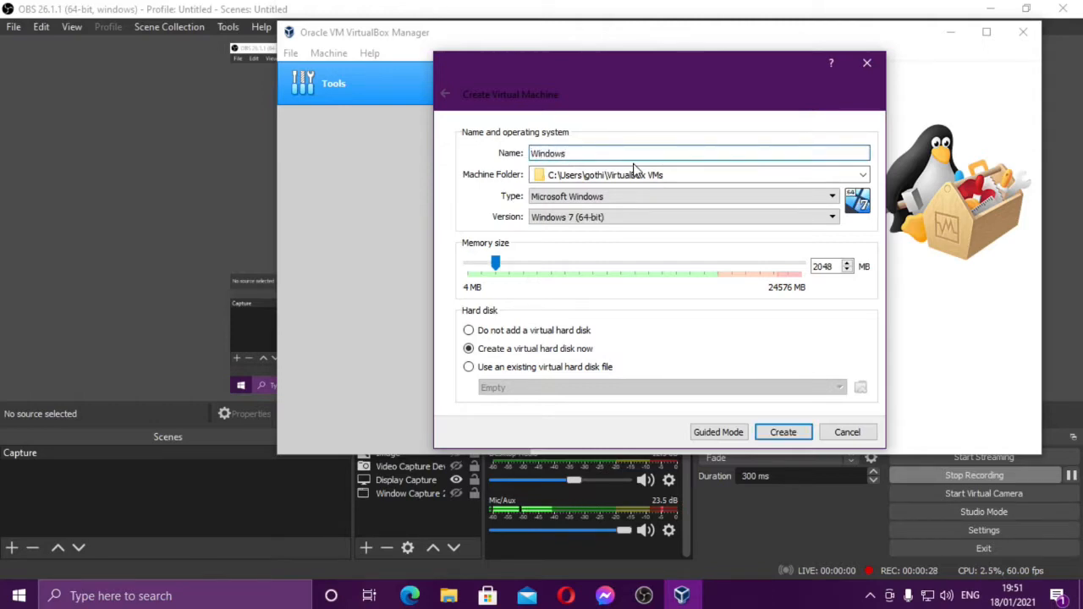
# - Choose Windows 95 as the version again and create the machine with a 2.00 GB dynamically allocated VDI disk
pyautogui.click(622, 219)
pyautogui.scroll(-3, 621, 253)
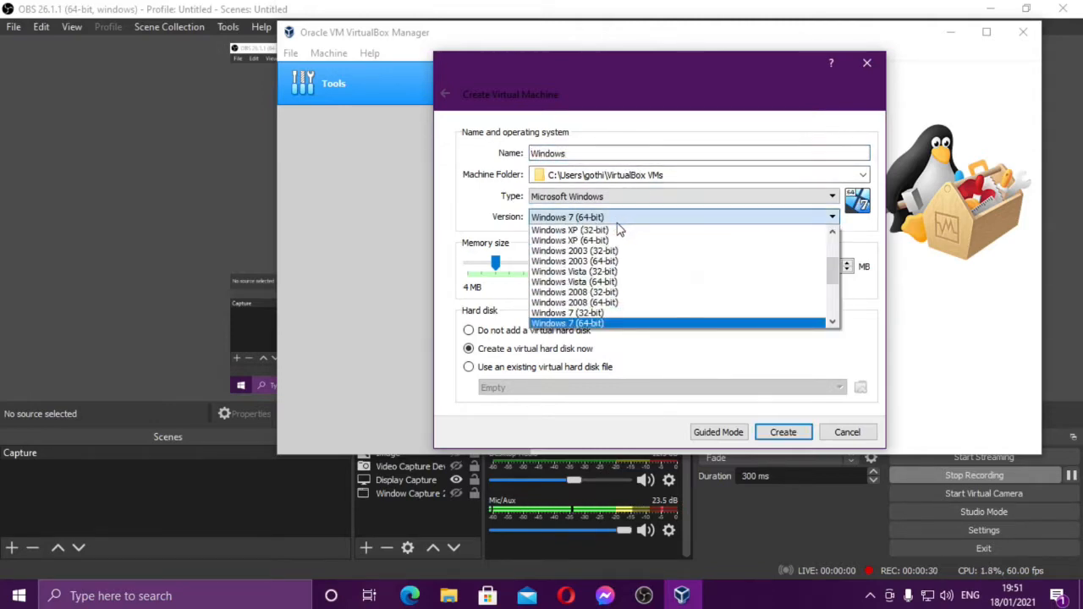
pyautogui.scroll(3, 641, 266)
pyautogui.click(589, 241)
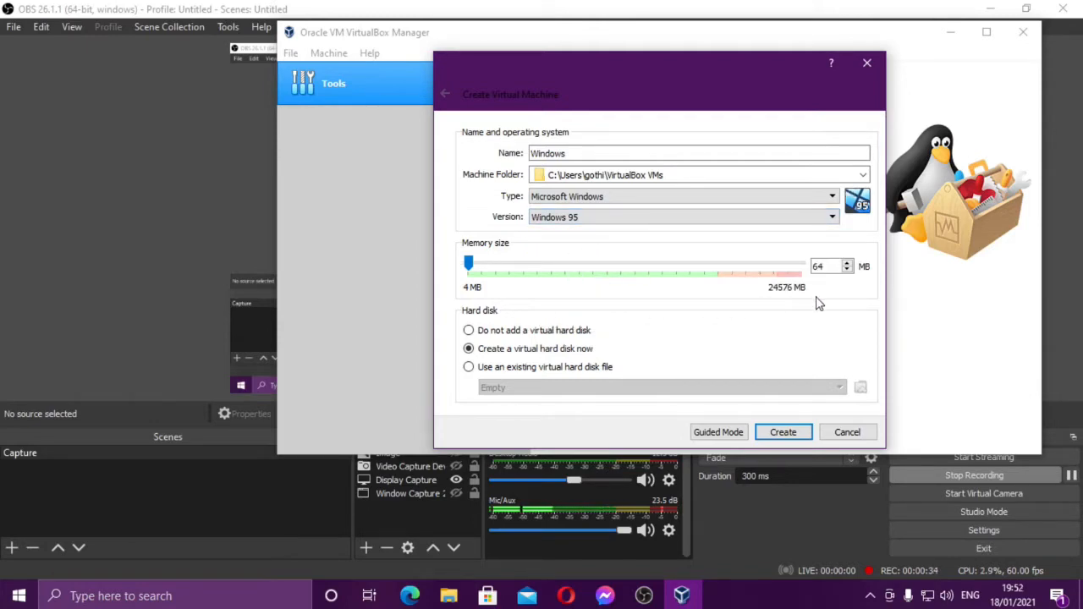
pyautogui.click(784, 432)
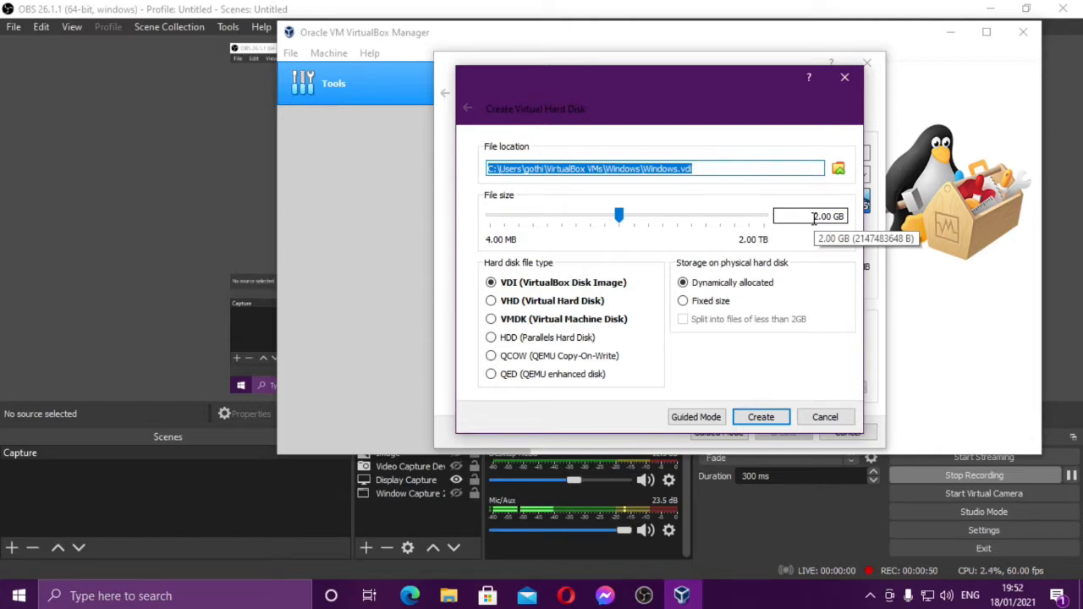
pyautogui.click(761, 417)
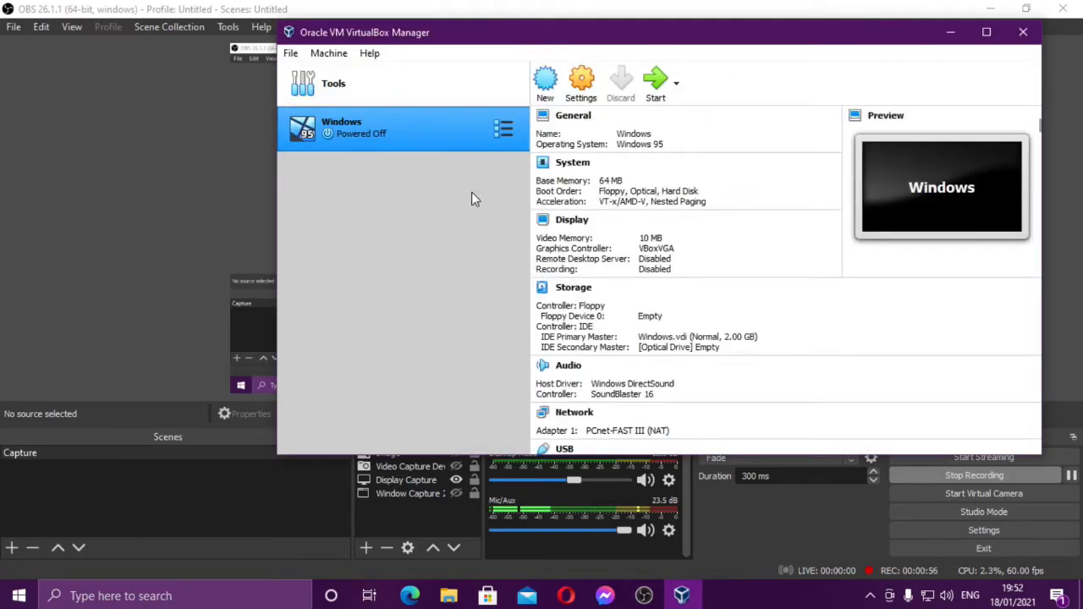
# - In the Windows machine's system settings, set the chipset to ICH9 and enable I/O APIC
pyautogui.click(582, 81)
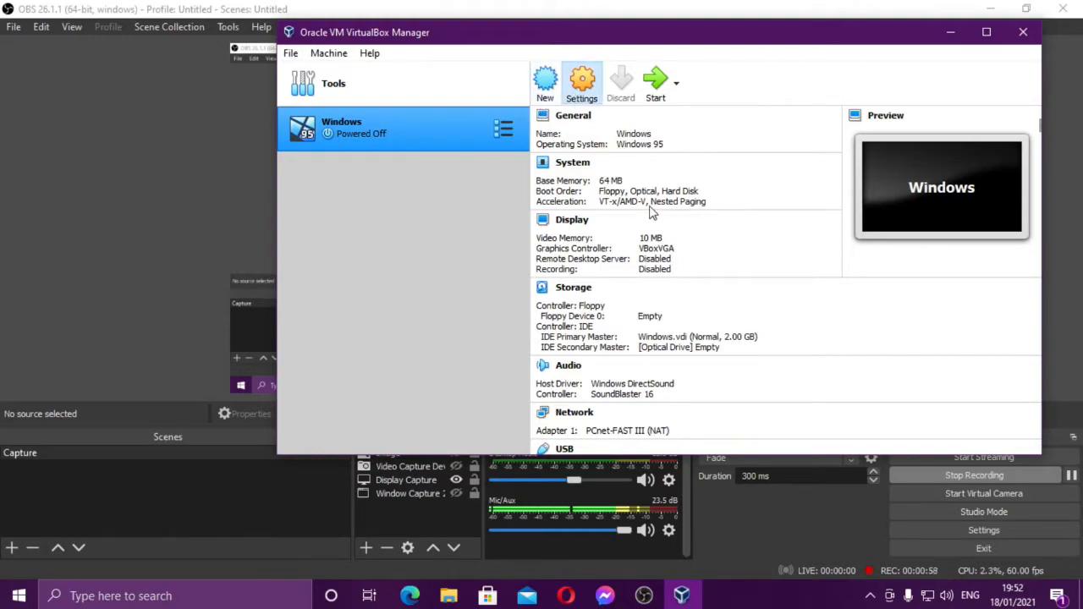
pyautogui.click(593, 102)
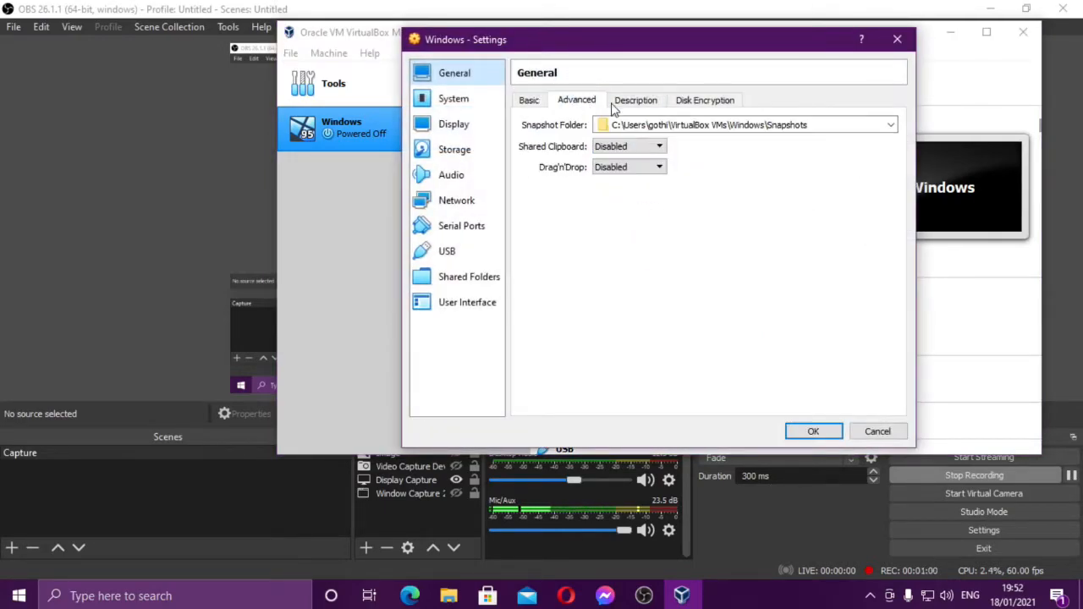
pyautogui.click(626, 105)
pyautogui.click(688, 105)
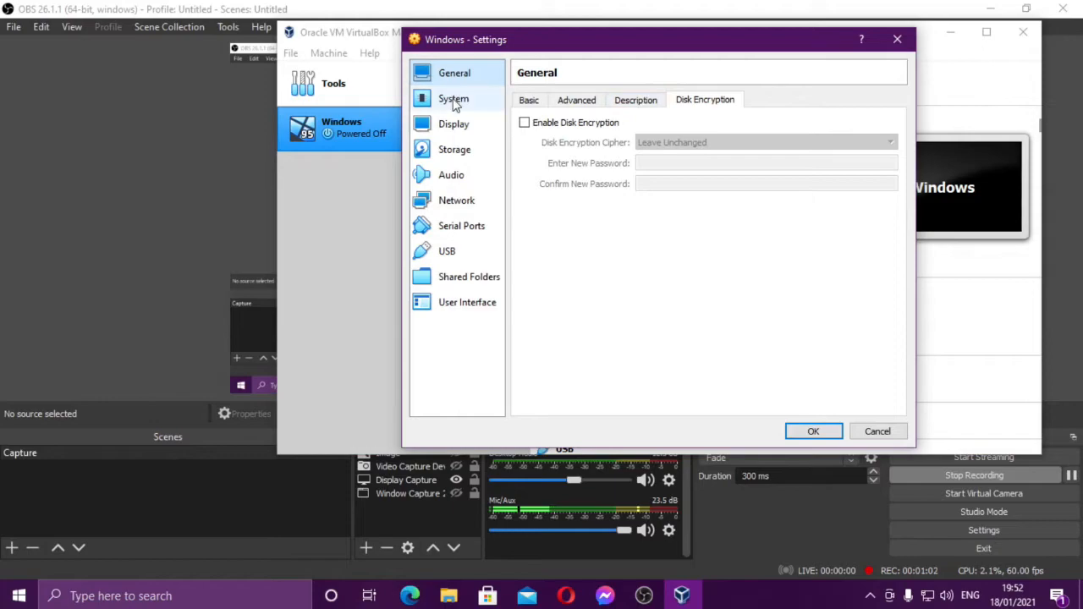
pyautogui.click(456, 102)
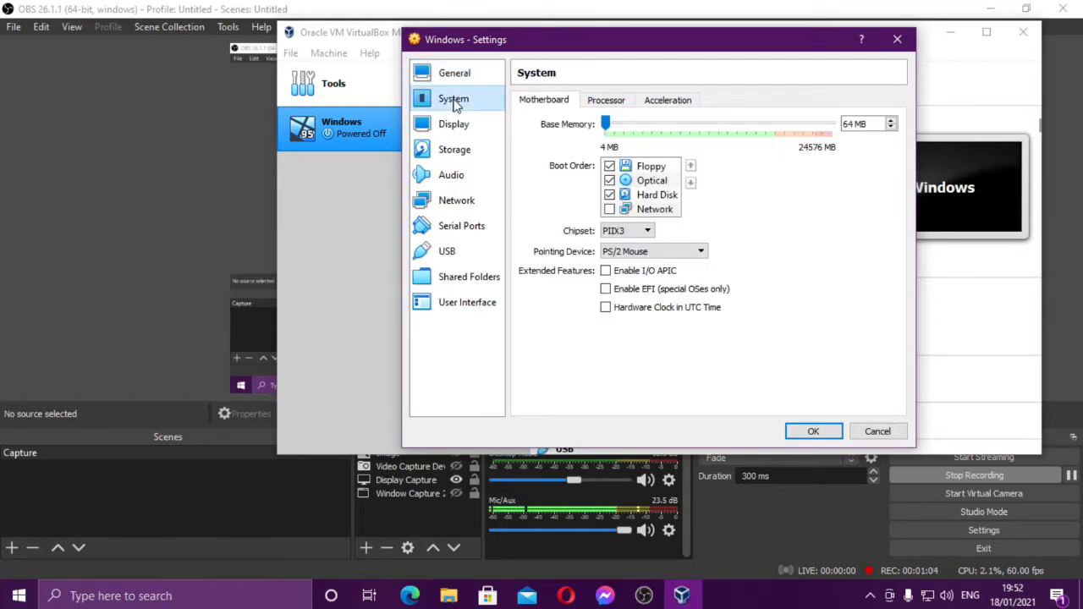
pyautogui.click(629, 231)
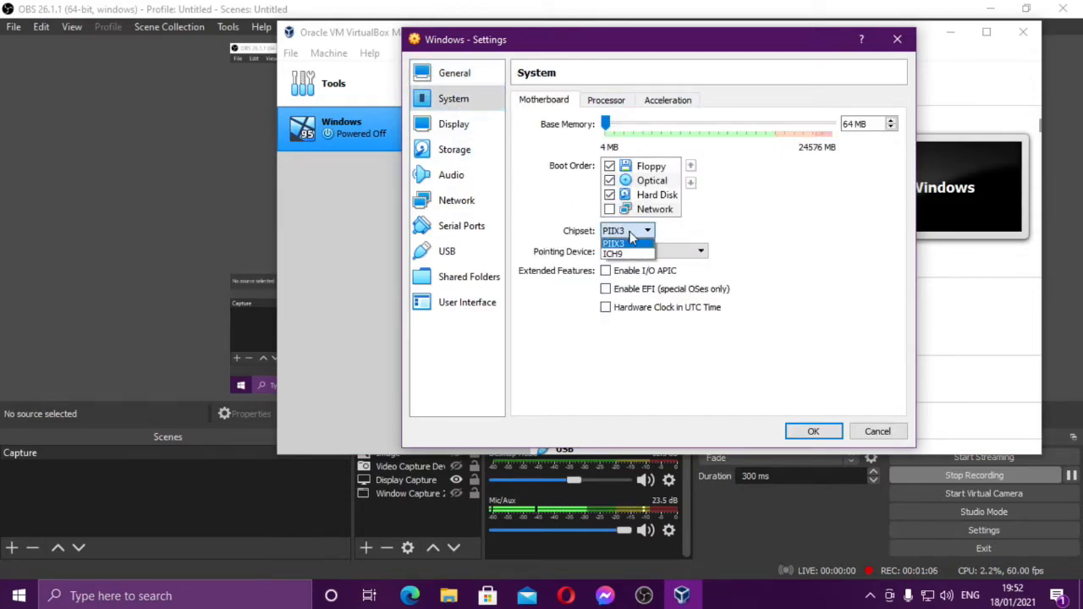
pyautogui.click(630, 254)
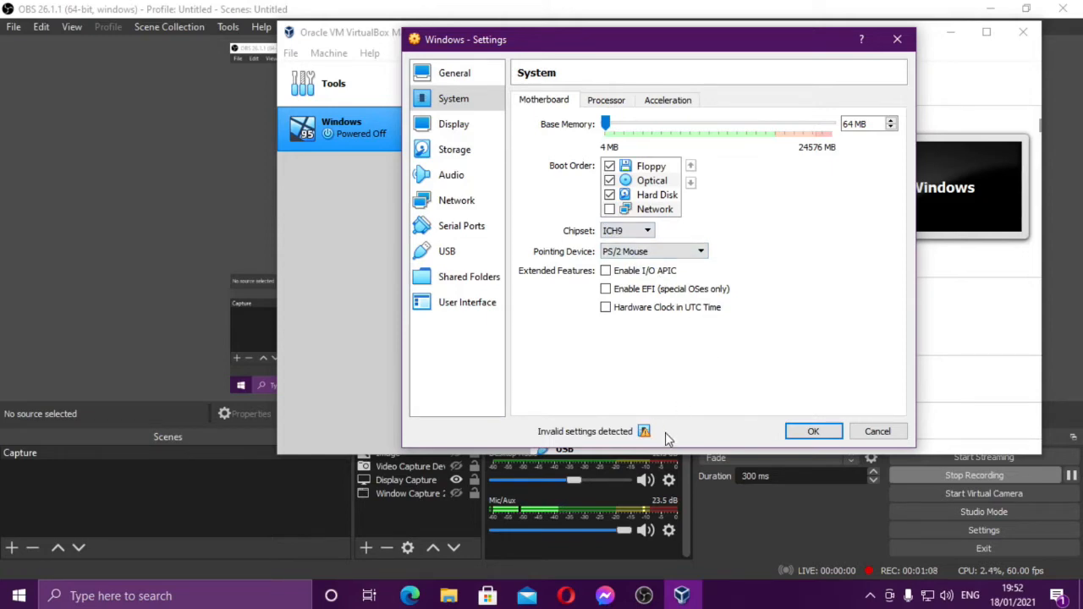
pyautogui.moveTo(645, 433)
pyautogui.click(605, 271)
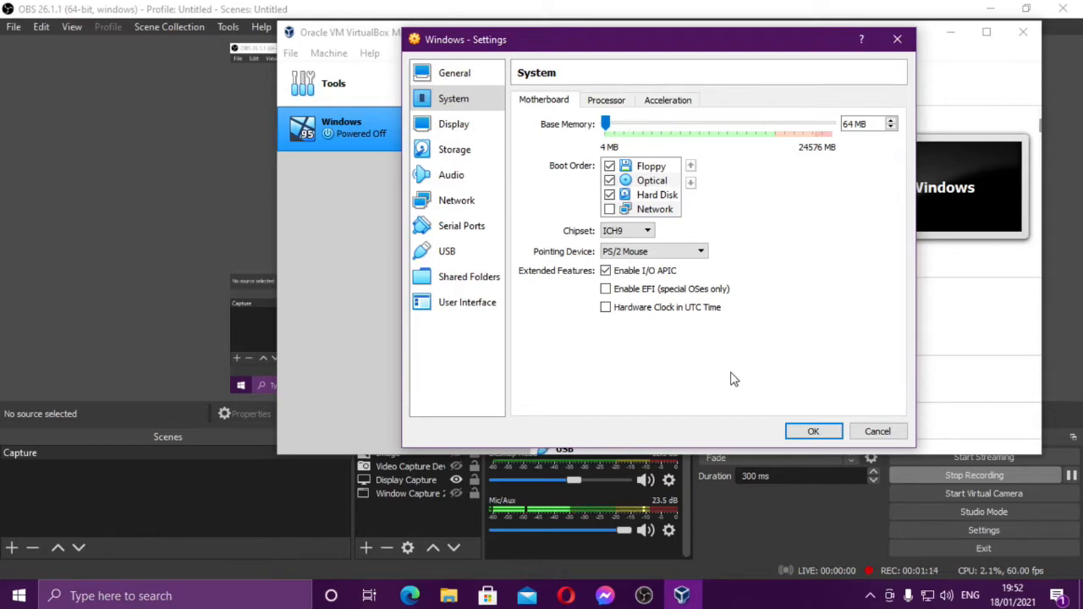
# - Set the virtual machine's video memory to 16 MB
pyautogui.click(445, 127)
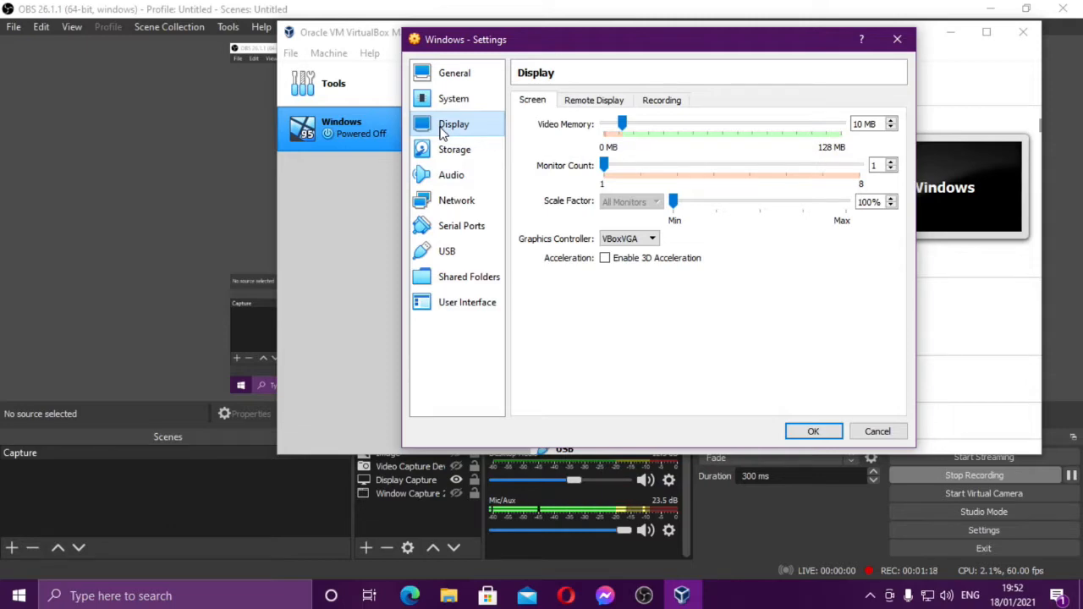
pyautogui.moveTo(861, 124); pyautogui.dragTo(843, 124)
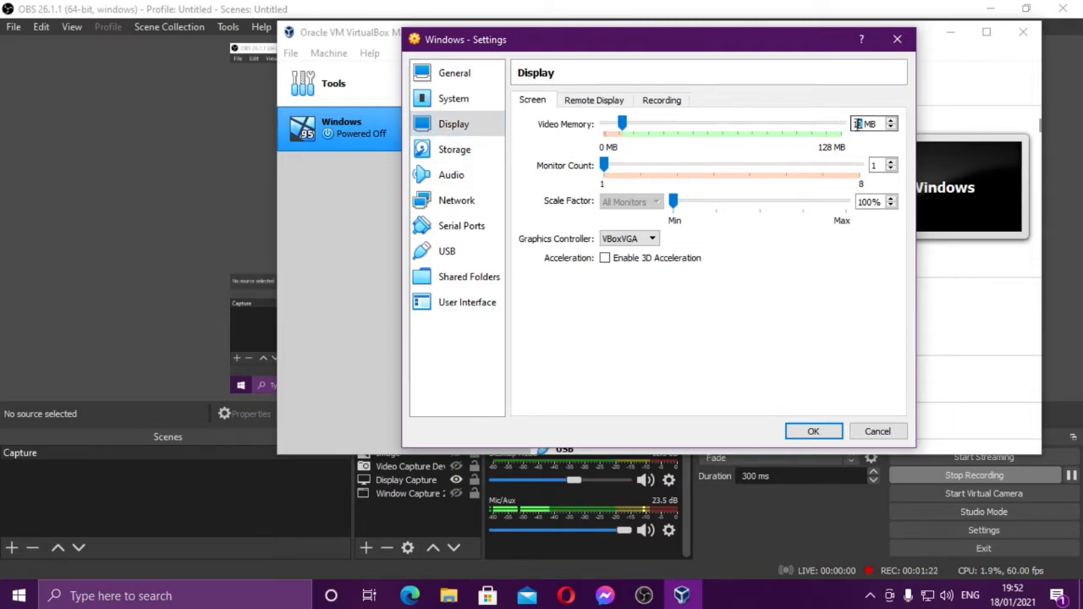
pyautogui.write('16')
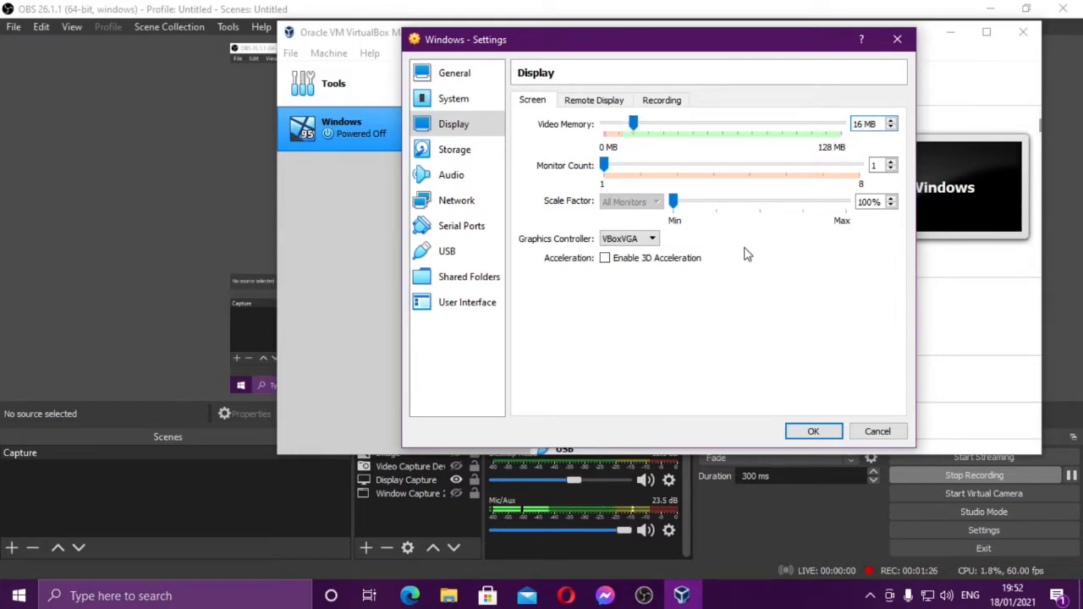
# - Set the audio controller to Intel HD Audio and disable network adapter 1
pyautogui.click(454, 150)
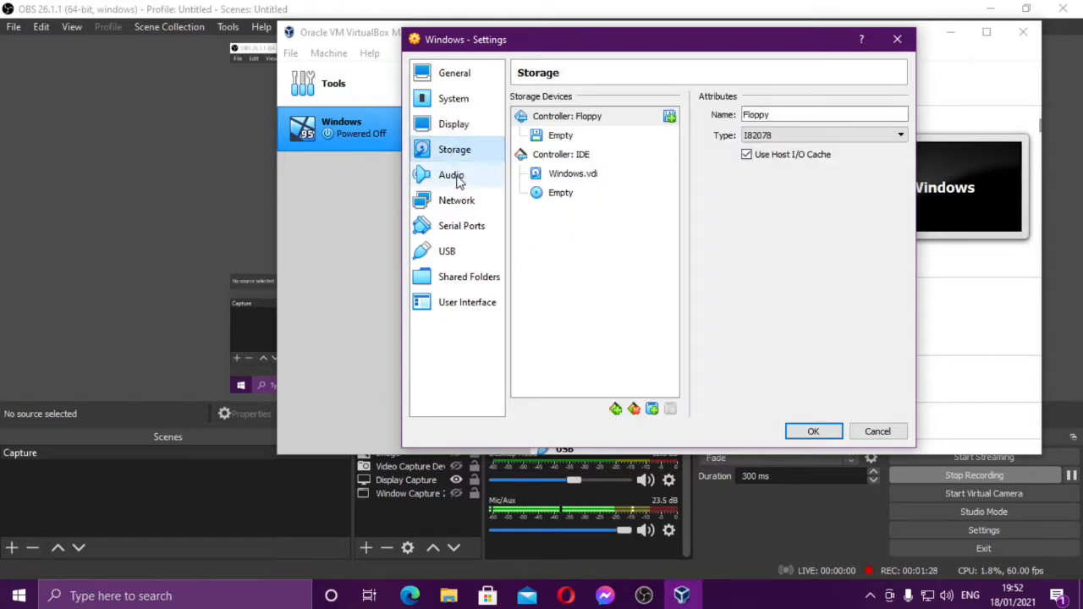
pyautogui.click(457, 179)
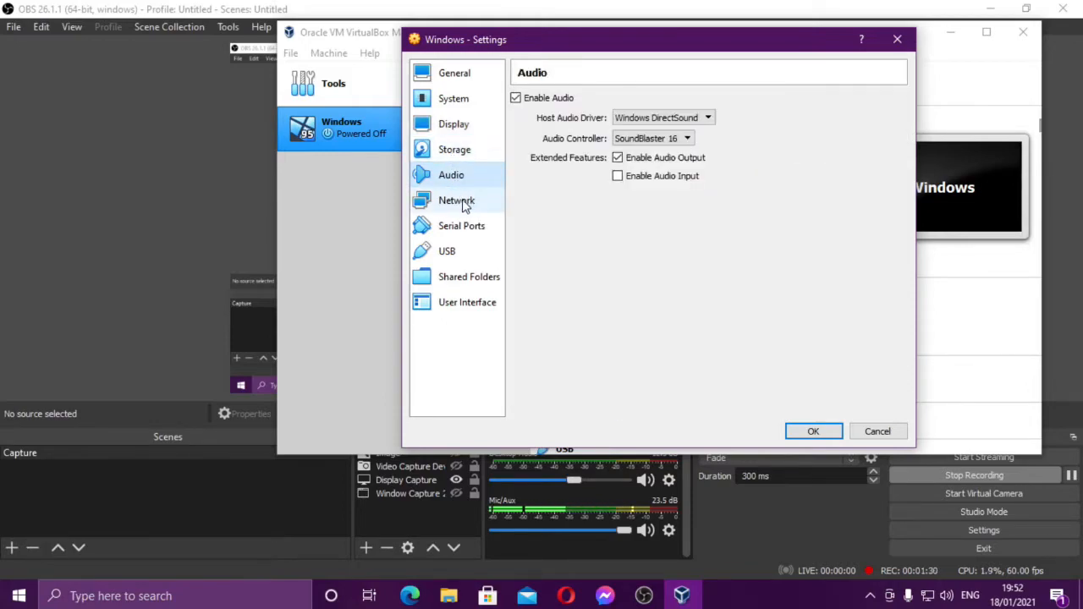
pyautogui.click(687, 138)
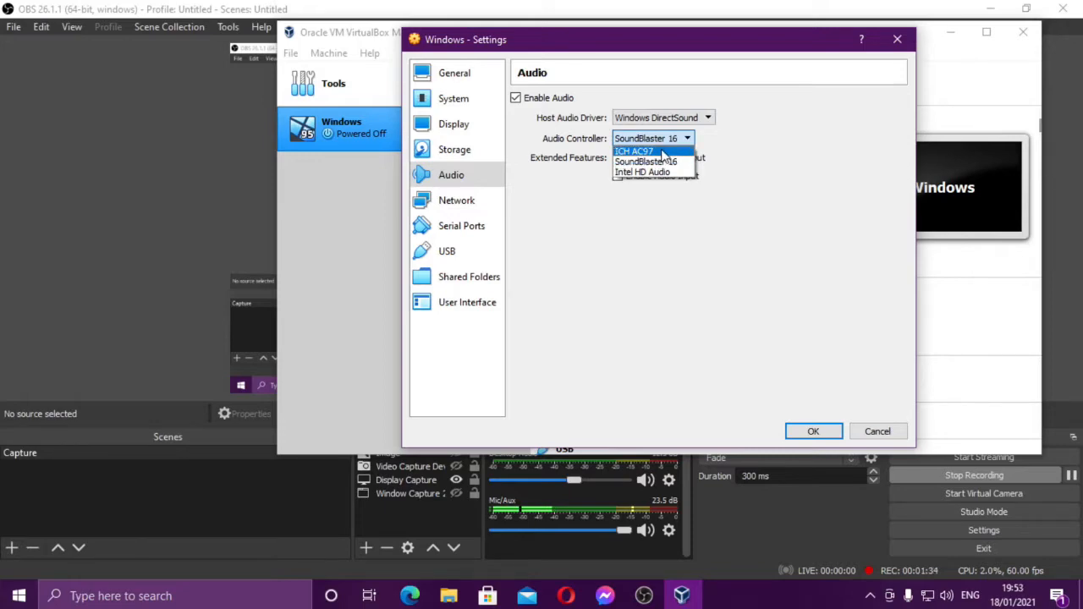
pyautogui.click(668, 172)
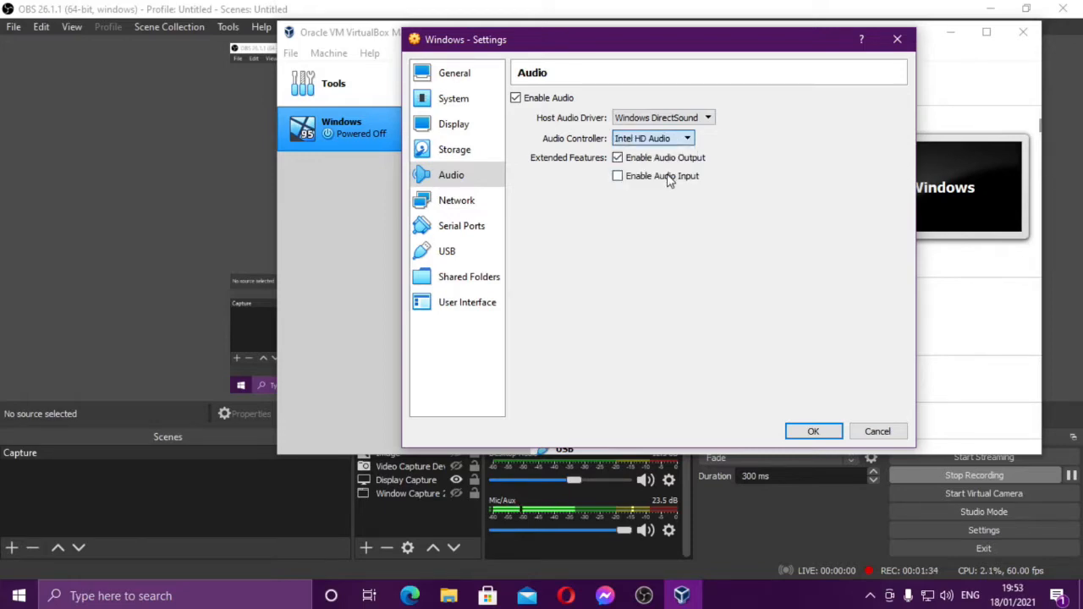
pyautogui.click(676, 118)
pyautogui.click(677, 118)
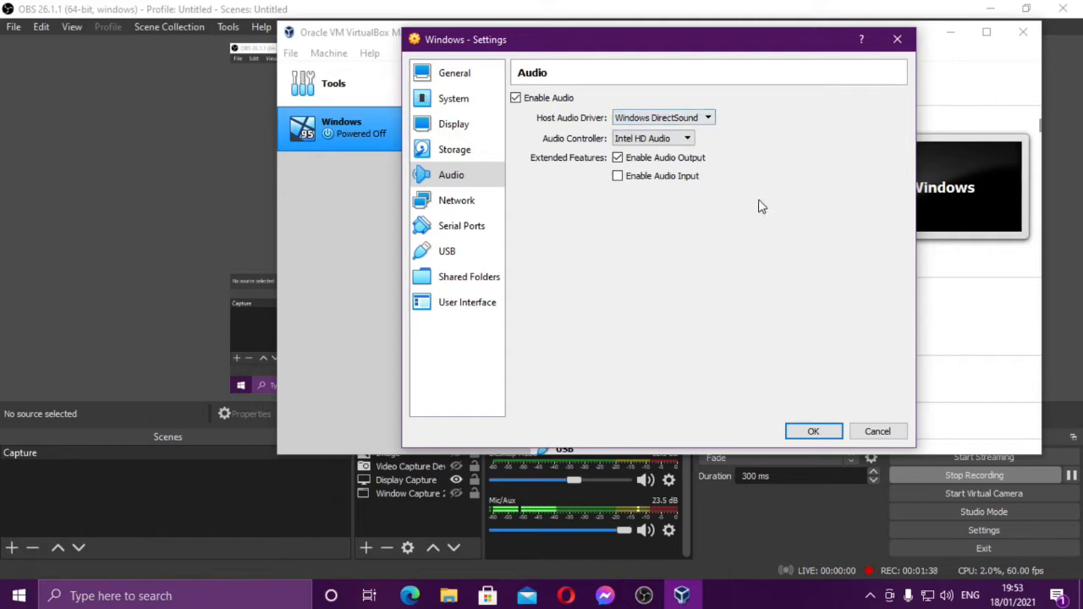
pyautogui.click(457, 203)
pyautogui.click(524, 122)
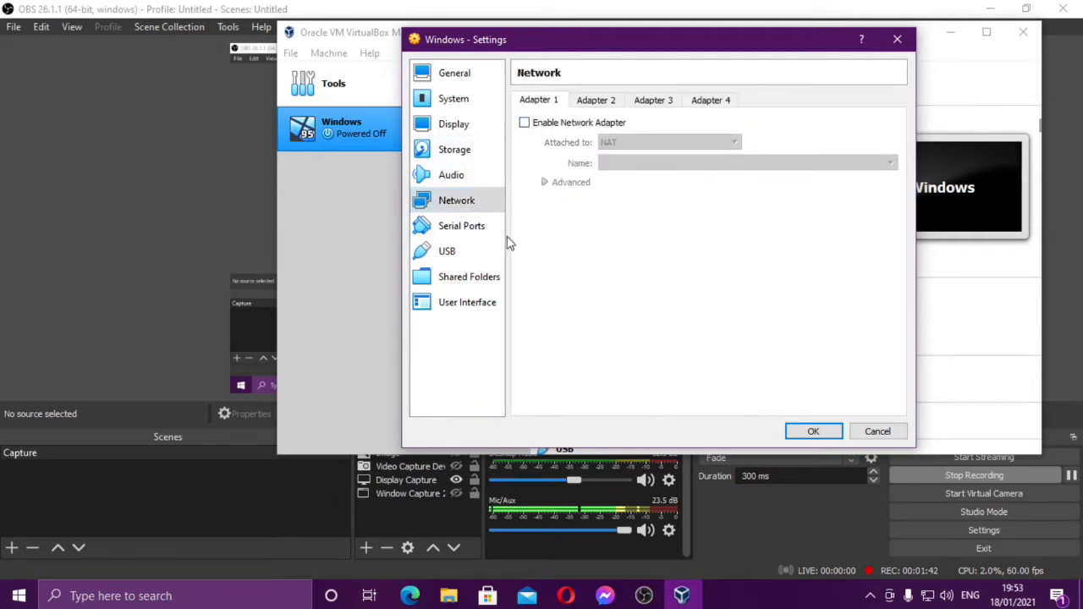
# - Review the serial port, USB, processor and acceleration settings, and save the machine's configuration
pyautogui.click(476, 229)
pyautogui.click(477, 260)
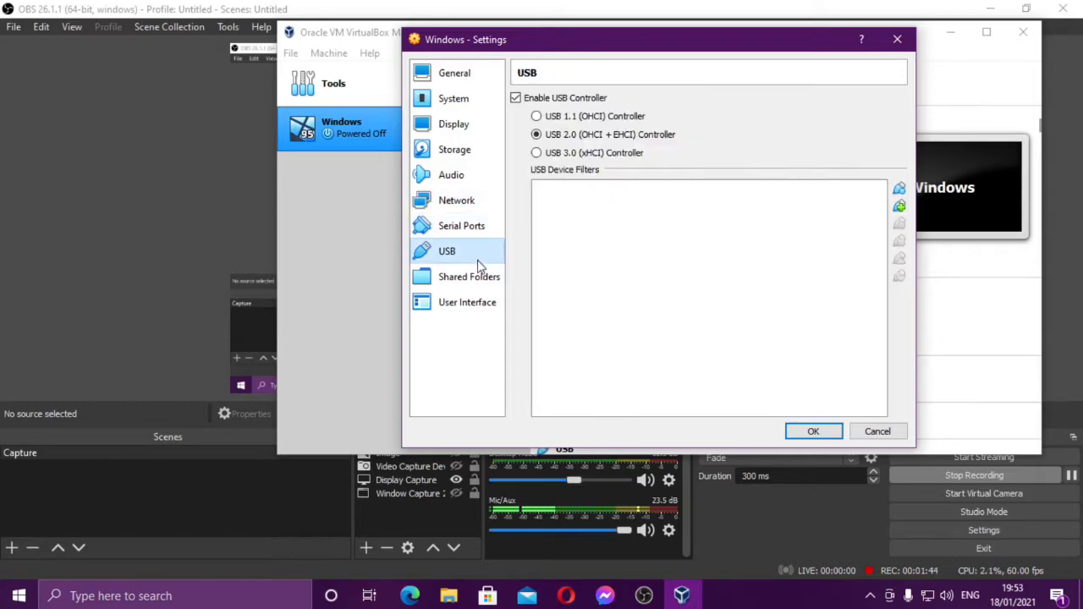
pyautogui.click(455, 76)
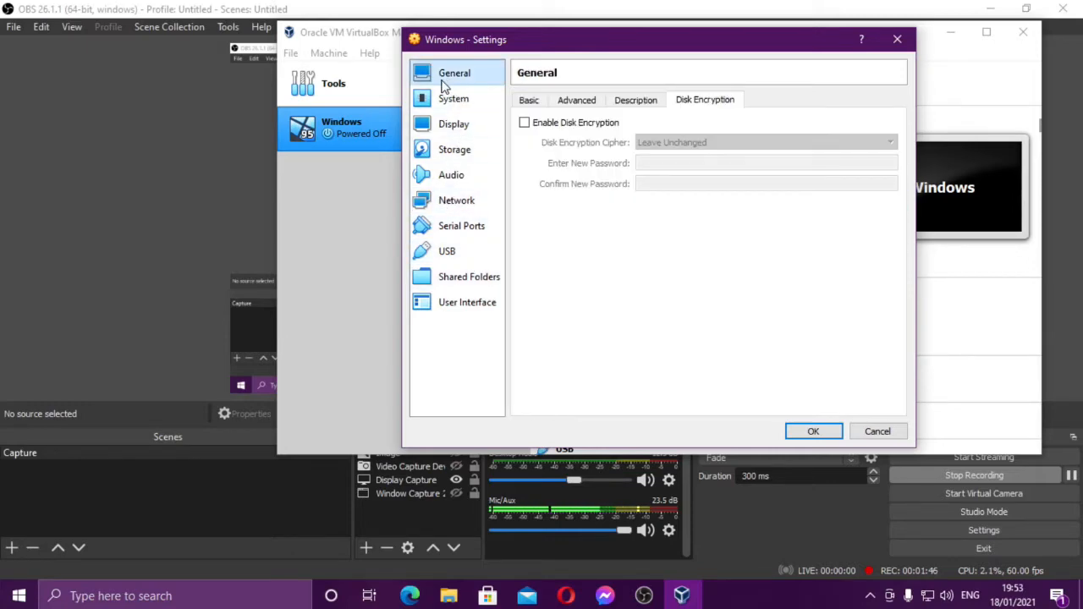
pyautogui.click(457, 105)
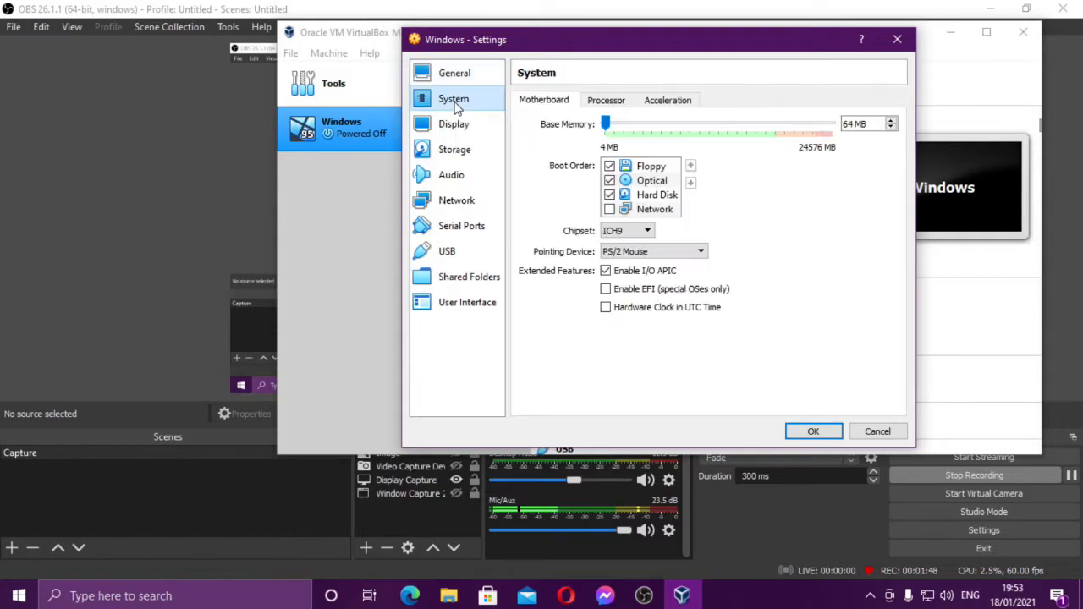
pyautogui.click(598, 100)
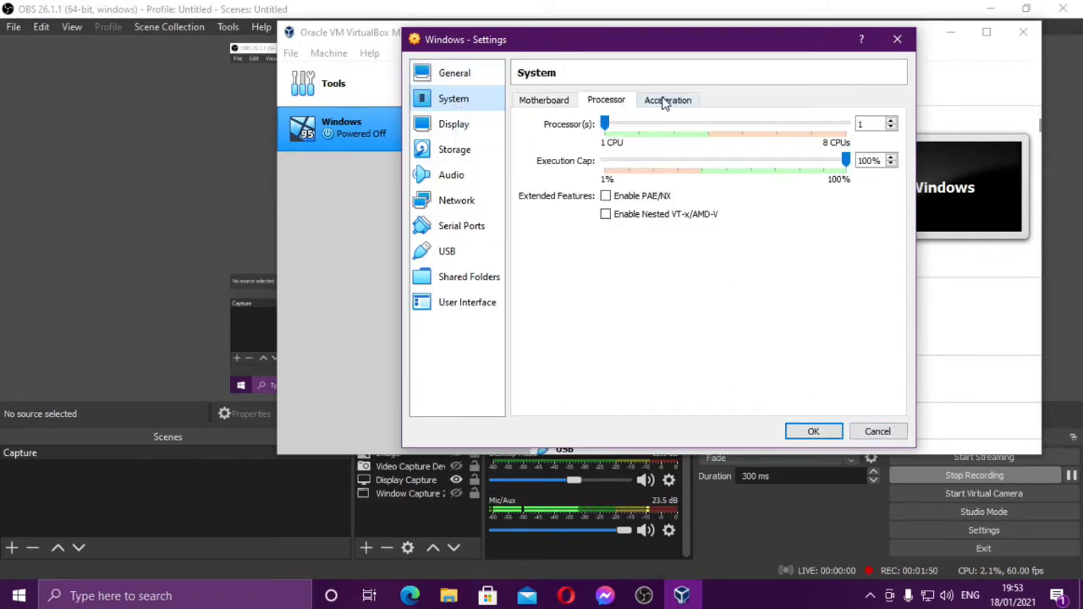
pyautogui.click(665, 99)
pyautogui.click(537, 101)
pyautogui.click(664, 102)
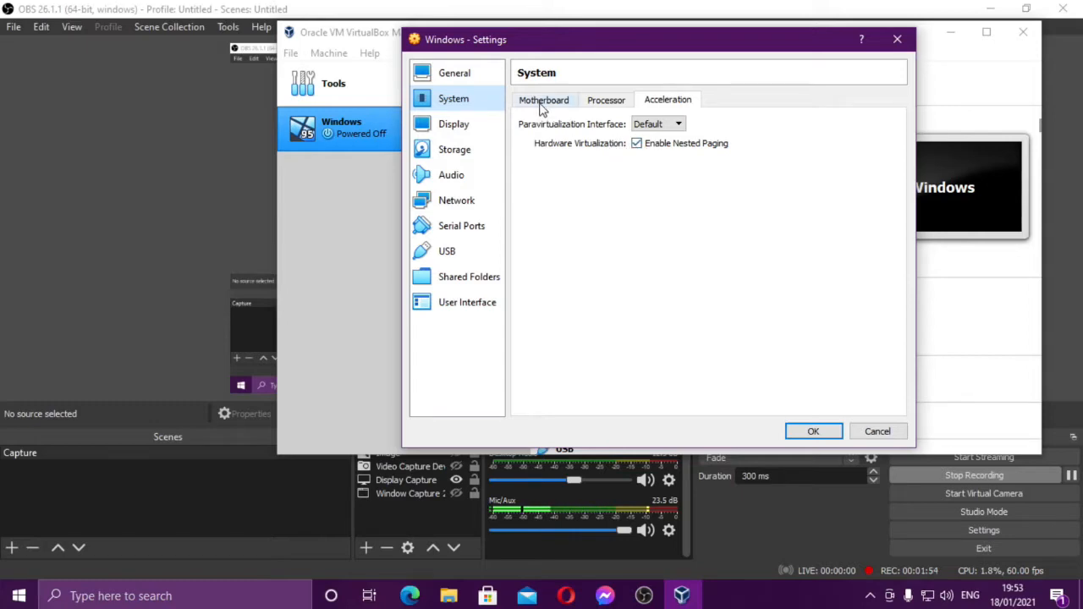
pyautogui.click(675, 126)
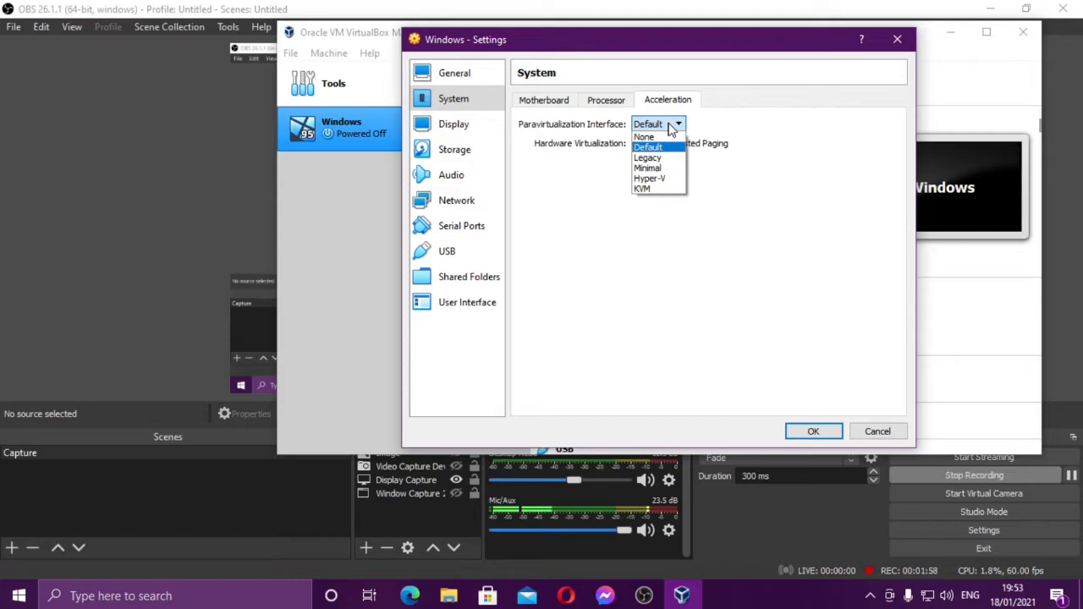
pyautogui.click(643, 124)
pyautogui.click(544, 101)
pyautogui.click(814, 432)
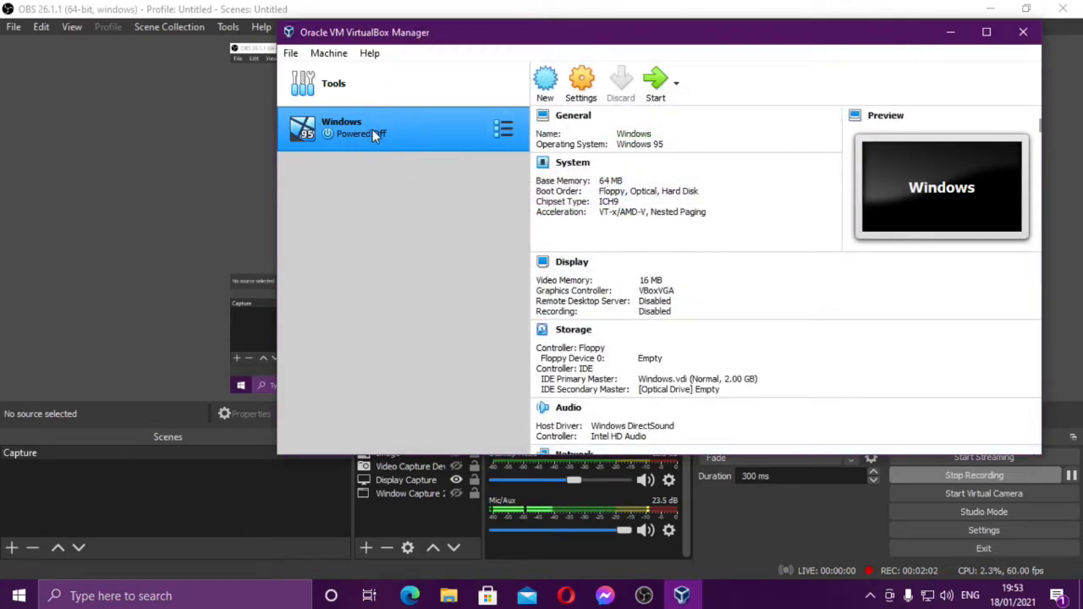
# - Boot the Windows virtual machine with Win95_OSR25.iso as the start-up disk
pyautogui.doubleClick(372, 134)
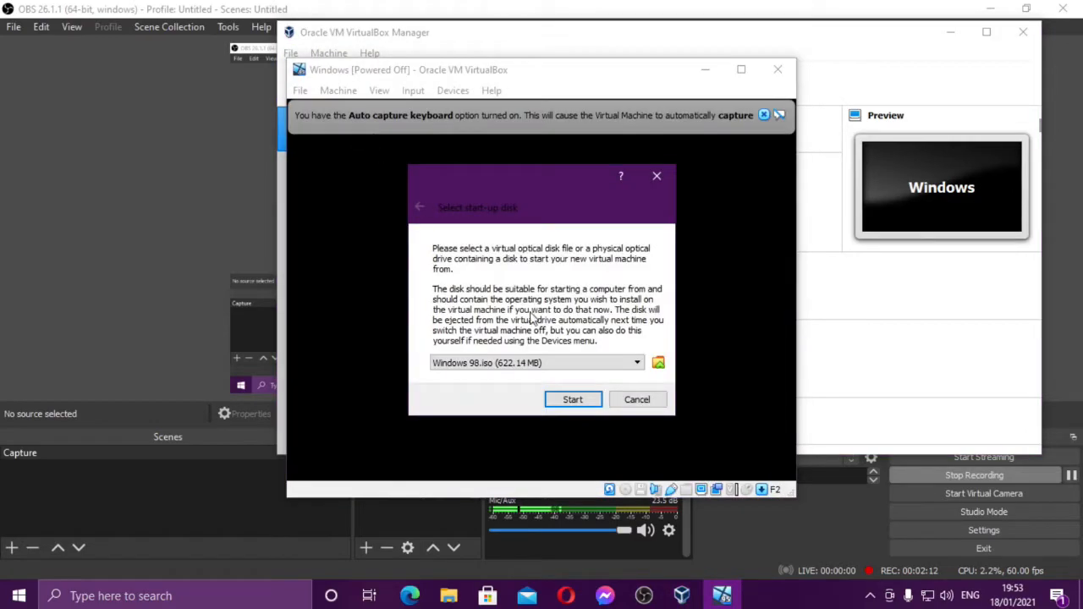
pyautogui.click(568, 366)
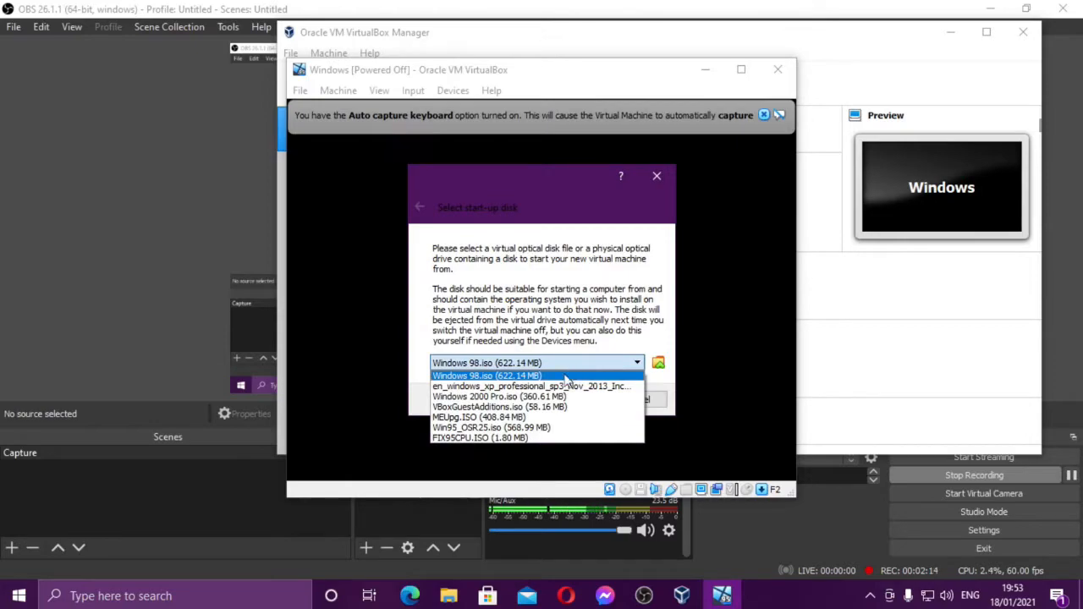
pyautogui.click(535, 428)
pyautogui.click(566, 399)
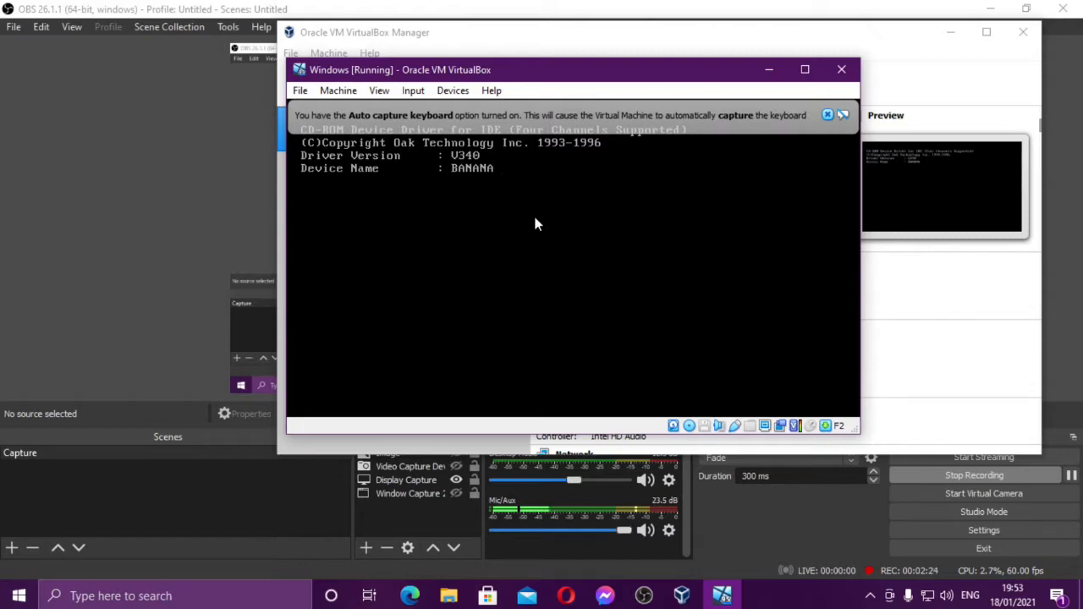
# - Dismiss the keyboard capture notice and run fdisk with large disk support enabled
pyautogui.click(828, 116)
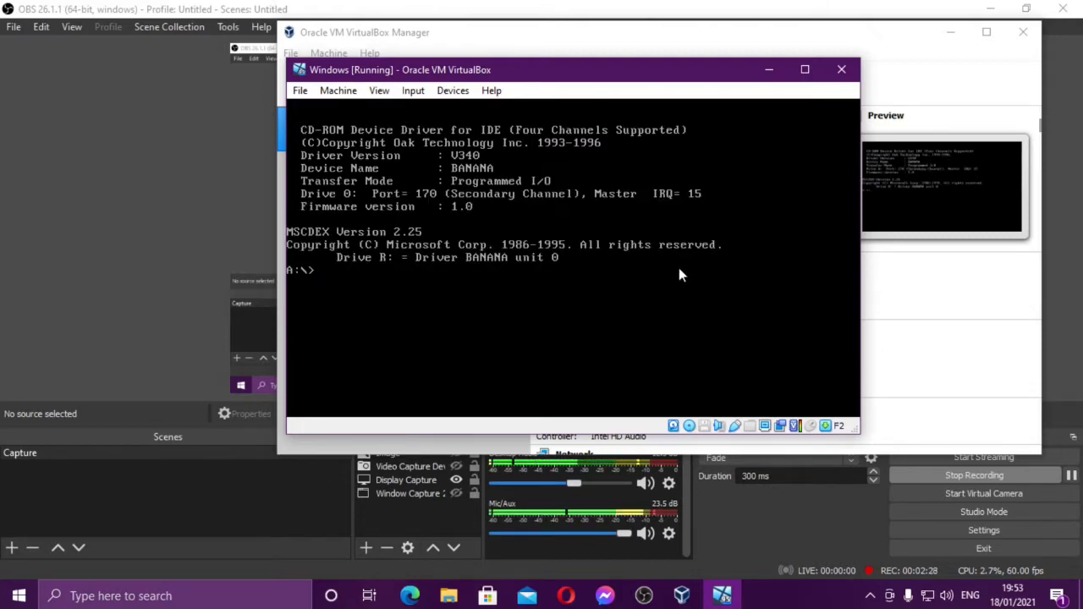
pyautogui.write('fdisk')
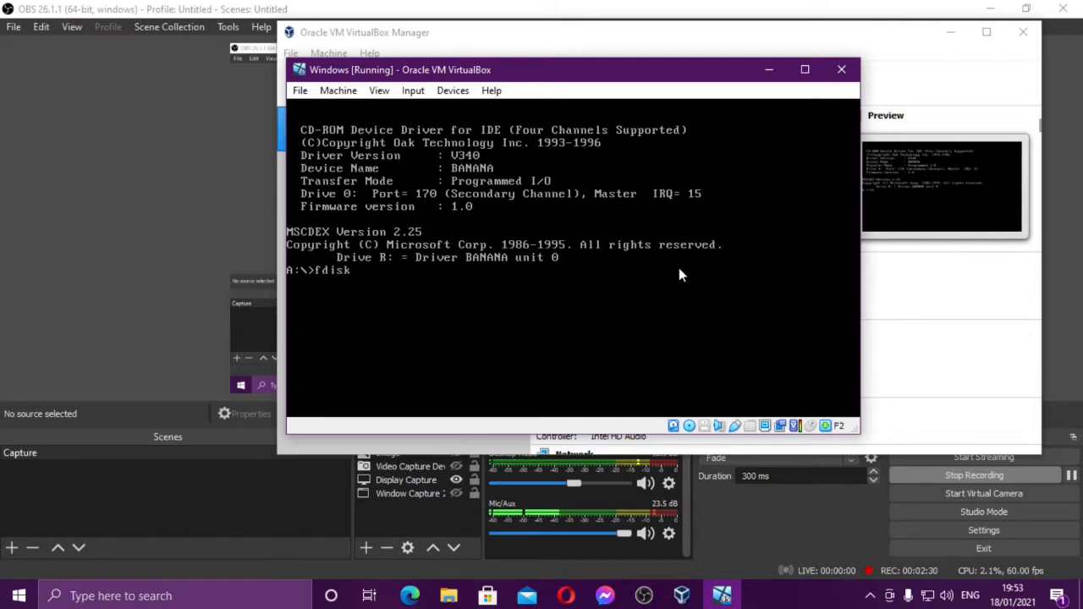
pyautogui.press('Return')
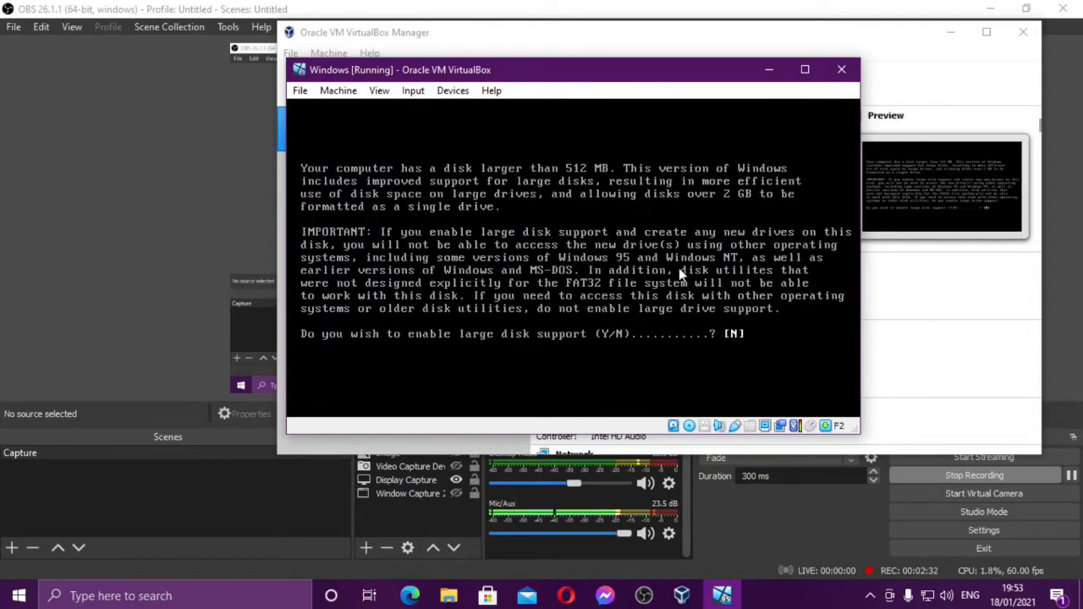
pyautogui.write('y')
pyautogui.press('Return')
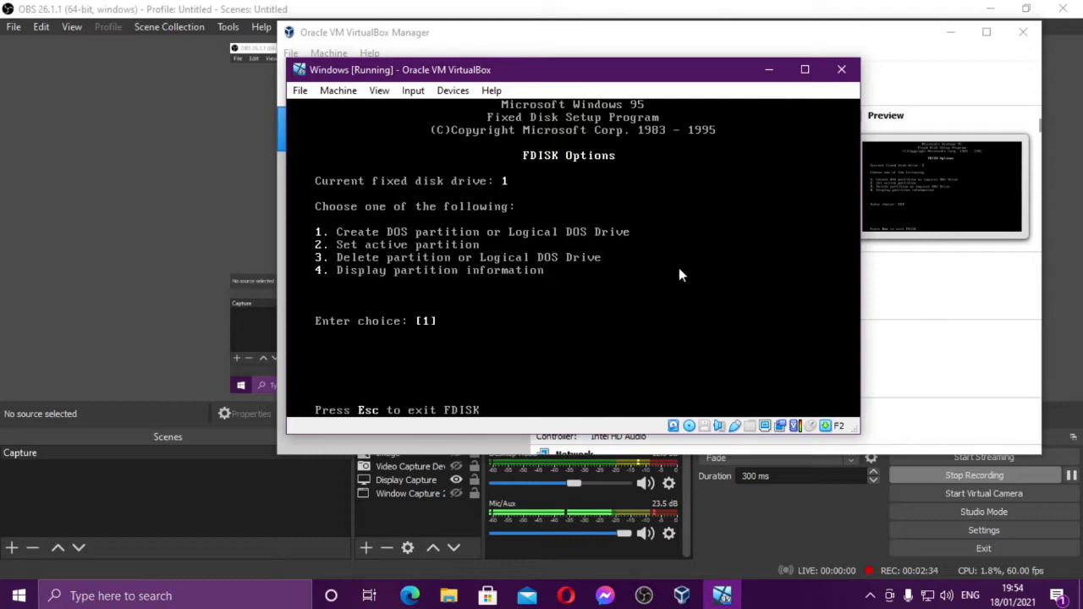
# - Create a primary DOS partition on fixed disk 1 and exit FDISK
pyautogui.press('Return')
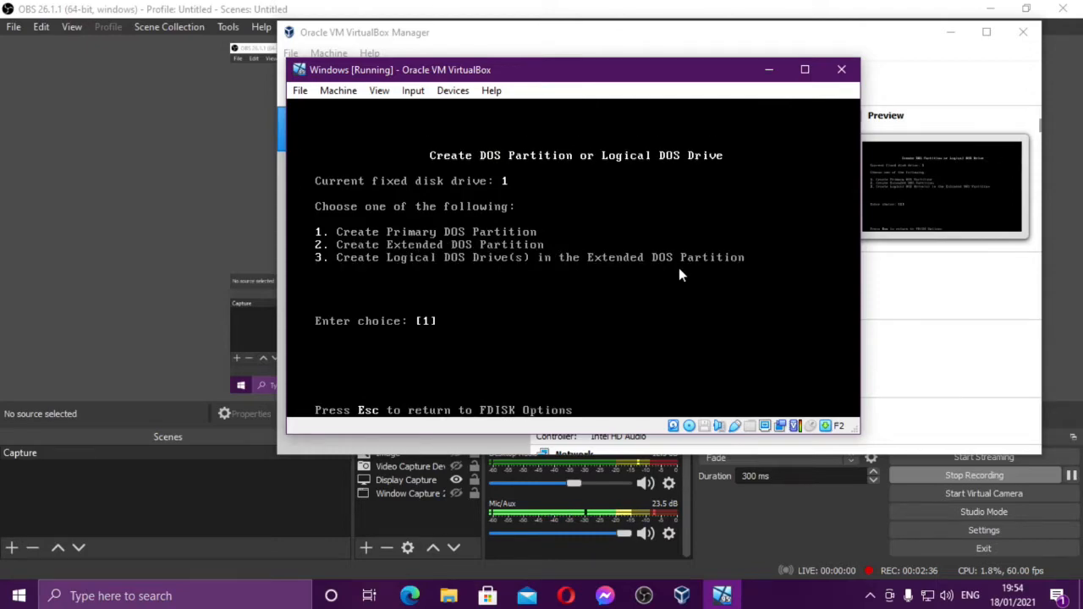
pyautogui.press('Return')
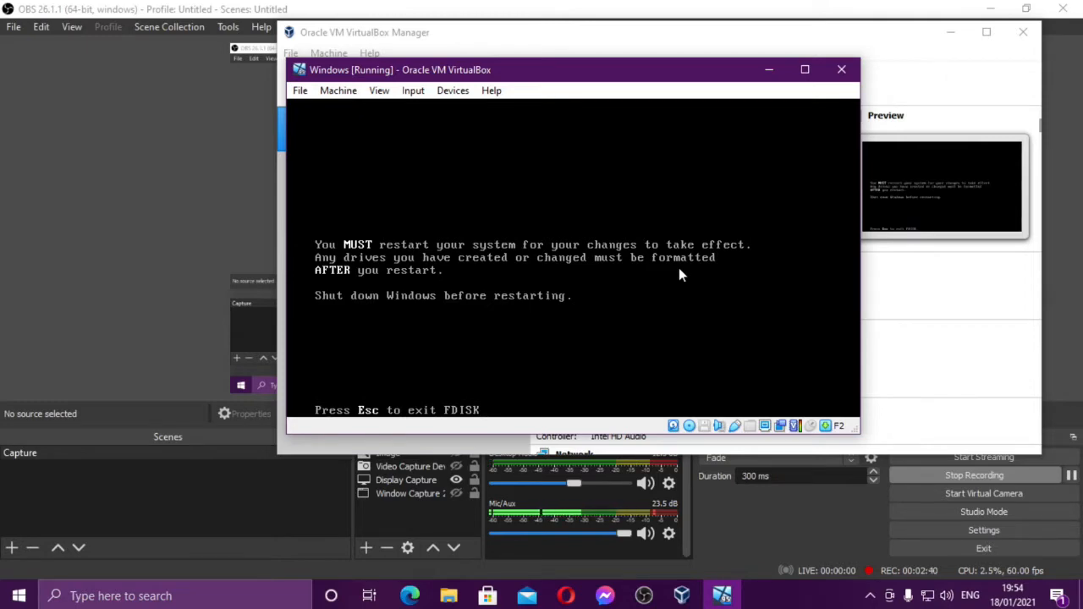
pyautogui.press('Escape')
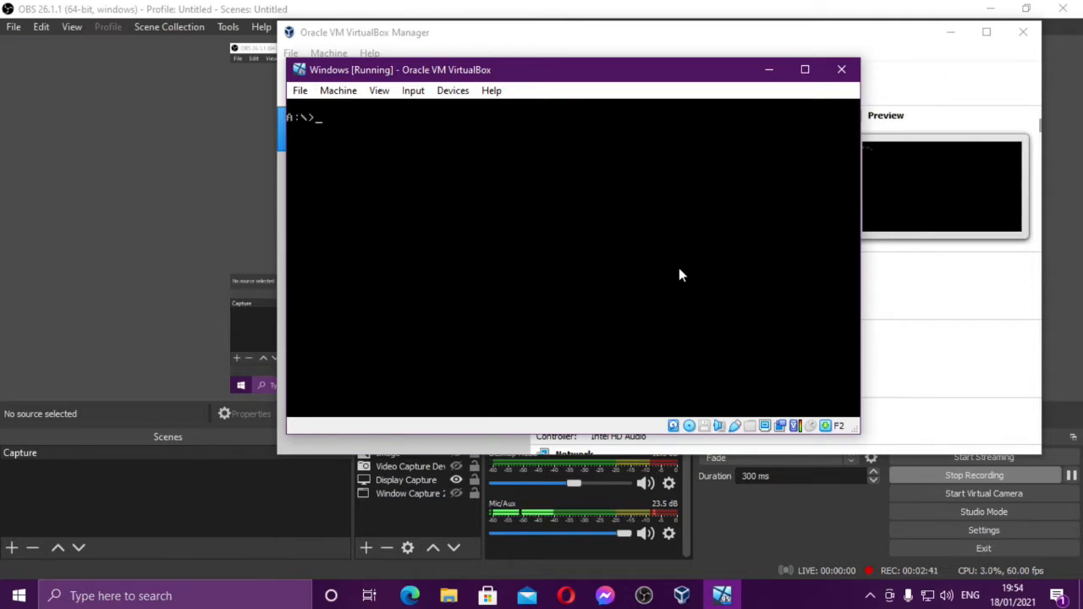
# - Reset the running Windows virtual machine and confirm the reset
pyautogui.click(338, 91)
pyautogui.click(393, 213)
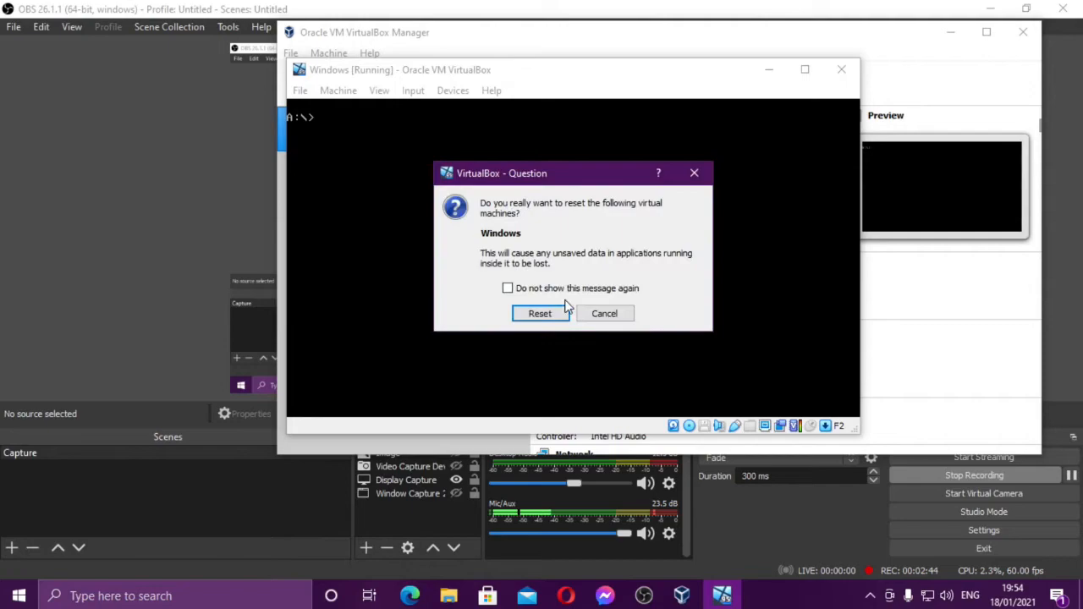
pyautogui.click(549, 312)
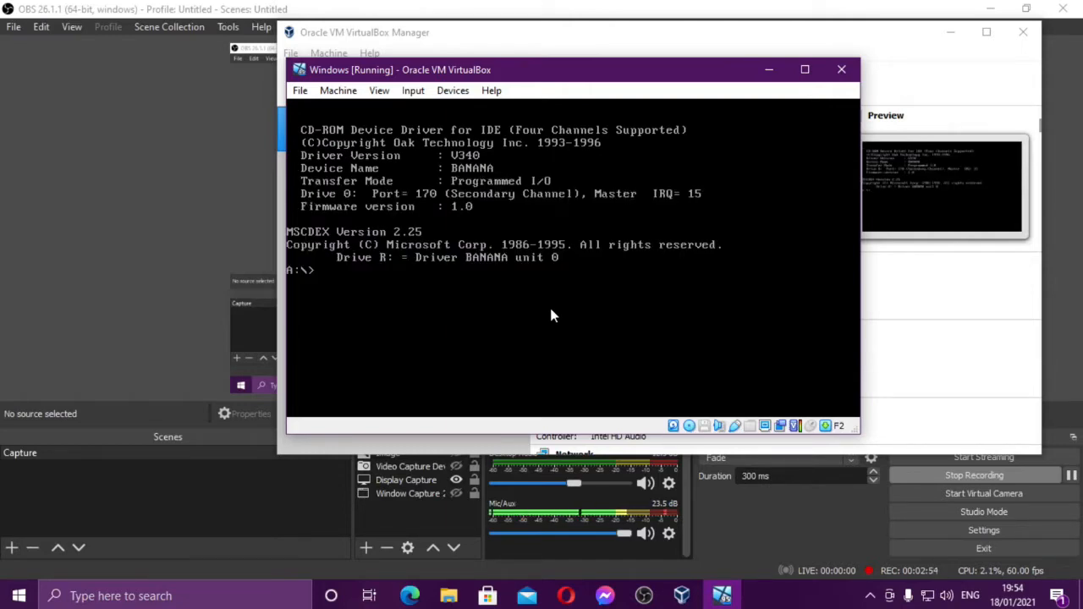
# - Format drive C: from the DOS prompt, confirming the data loss and leaving the volume label empty
pyautogui.write('rmat C:')
pyautogui.press('Return')
pyautogui.write('y')
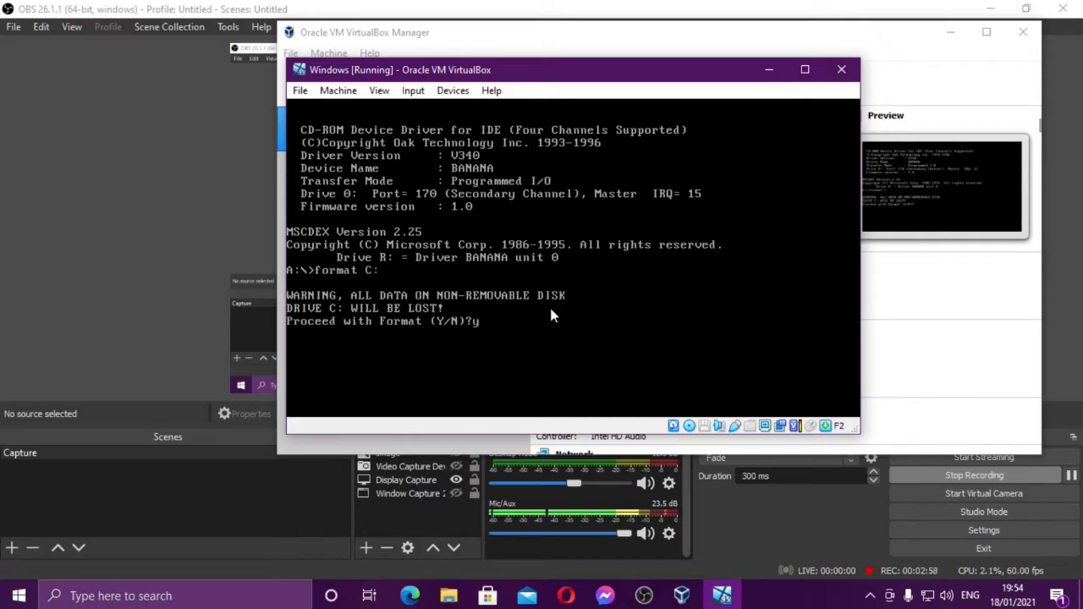
pyautogui.press('Return')
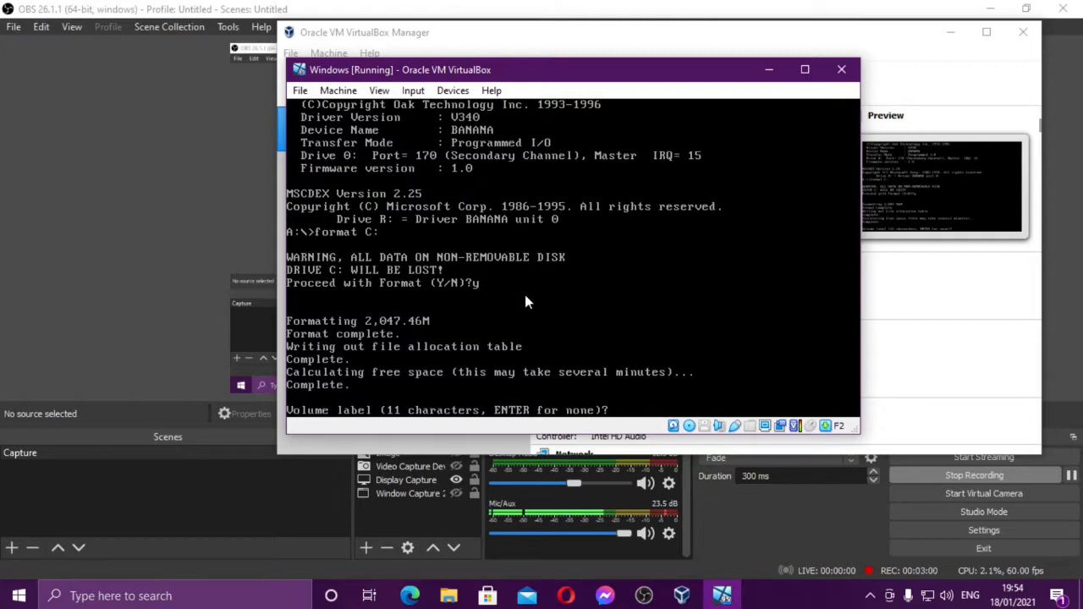
pyautogui.press('Return')
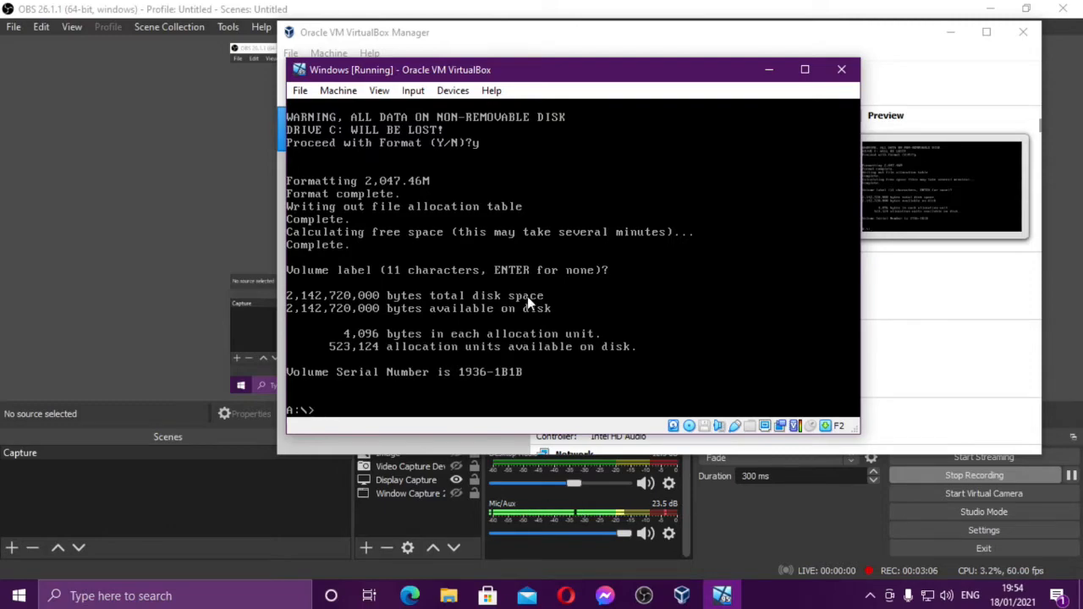
# - Switch to drive R:, run setup and let it perform the routine system check
pyautogui.write('R:')
pyautogui.press('Return')
pyautogui.write('se')
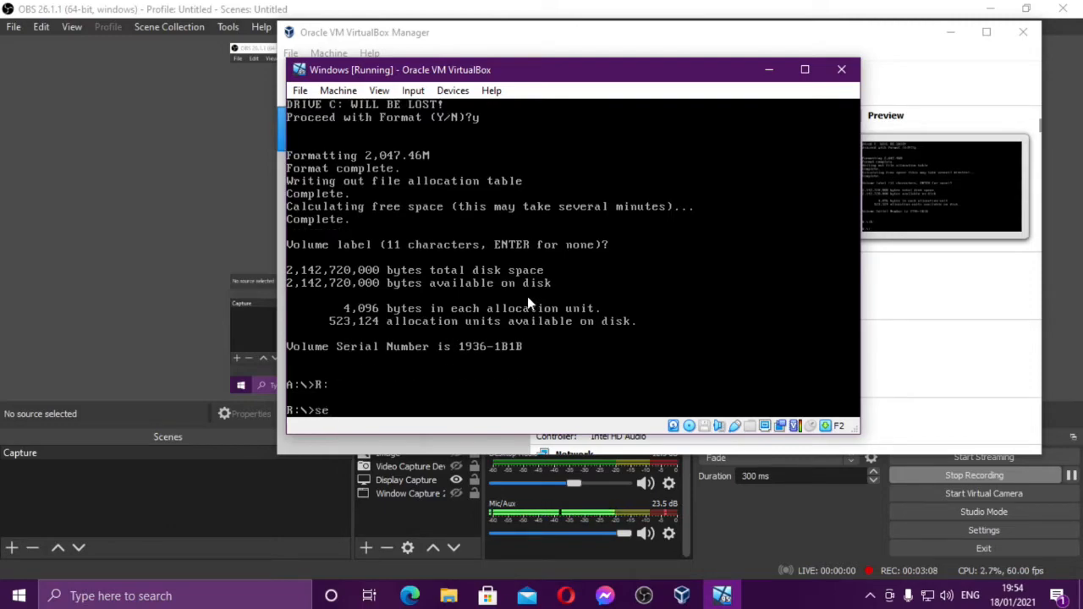
pyautogui.write('tup')
pyautogui.press('Return')
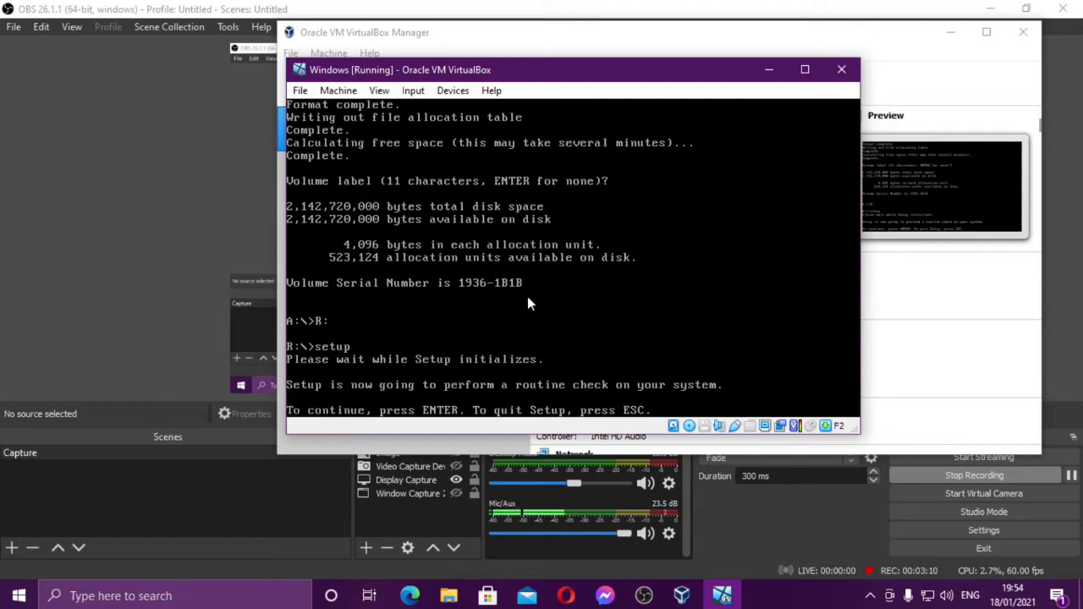
pyautogui.press('Return')
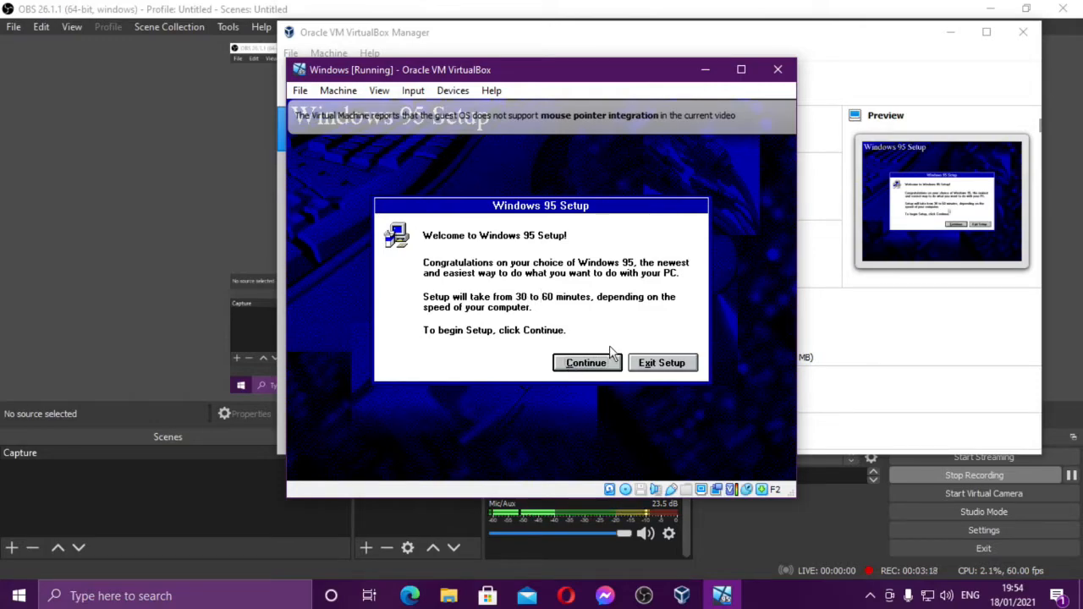
# - Begin Windows 95 Setup, accept the license agreement and advance the Setup Wizard to the setup options
pyautogui.click(587, 365)
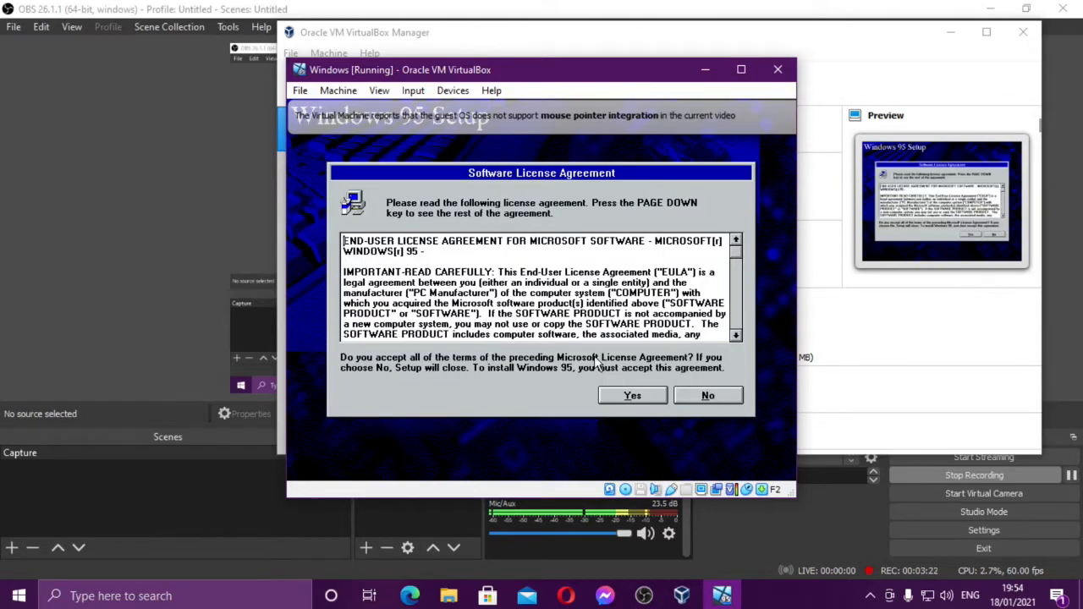
pyautogui.click(630, 398)
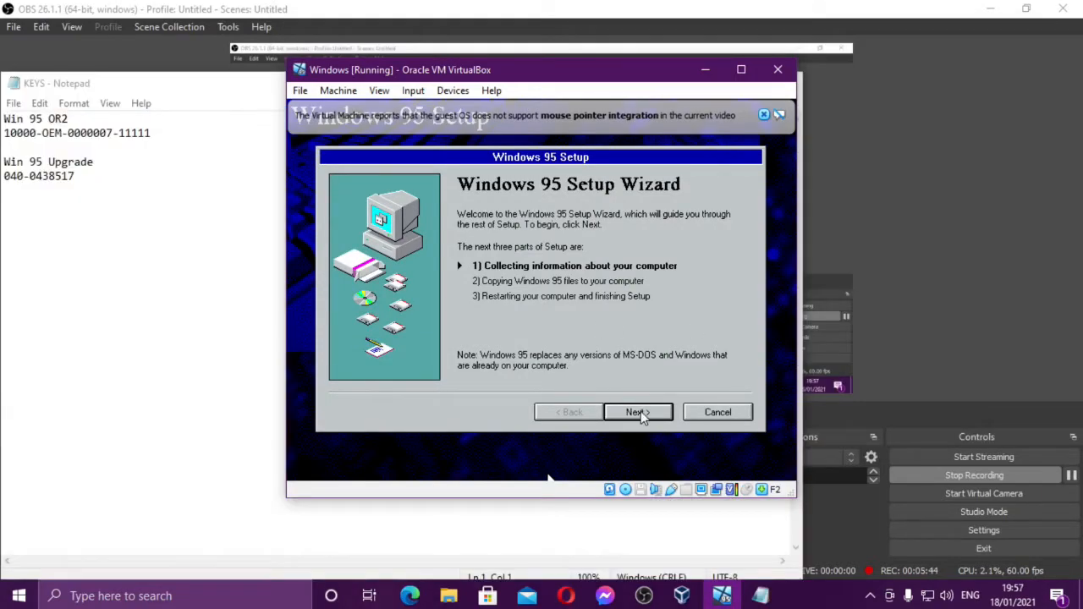
pyautogui.click(640, 412)
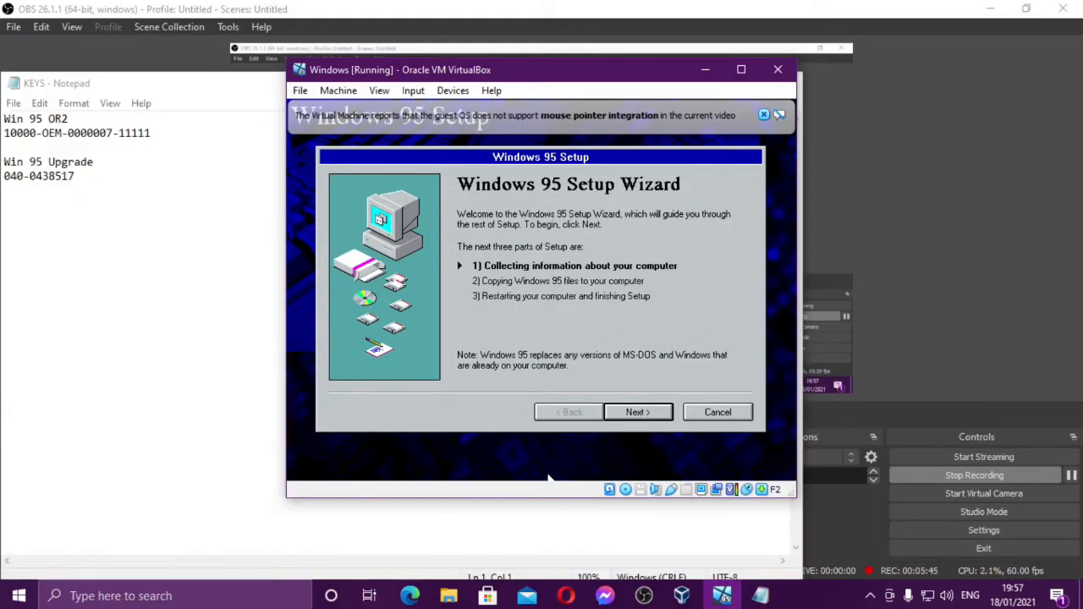
pyautogui.click(653, 412)
pyautogui.click(651, 411)
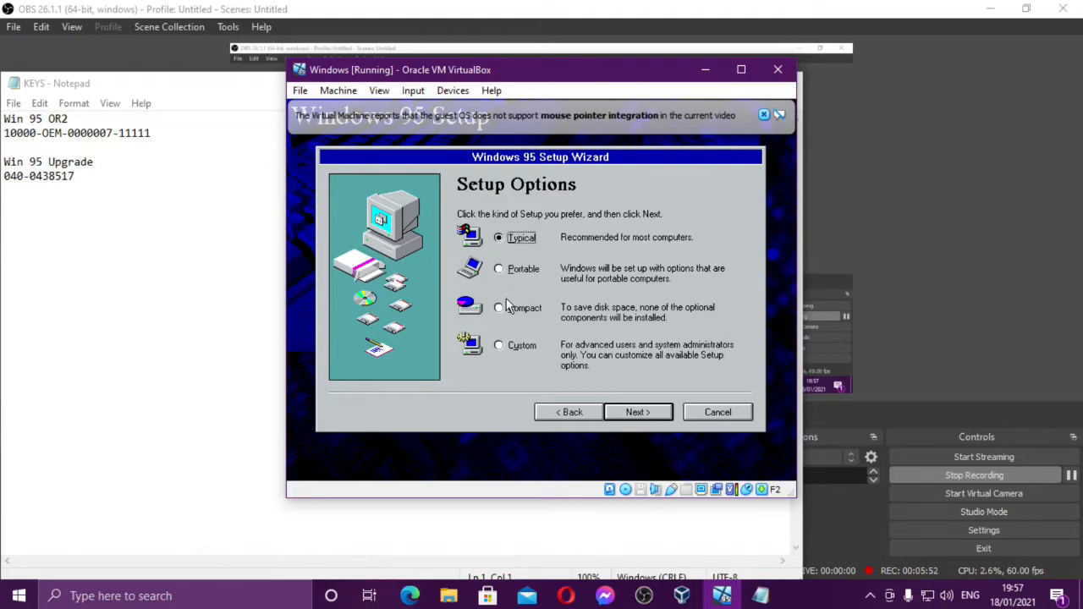
# - Choose the Typical setup type and continue to the Certificate of Authenticity page
pyautogui.click(518, 345)
pyautogui.click(521, 240)
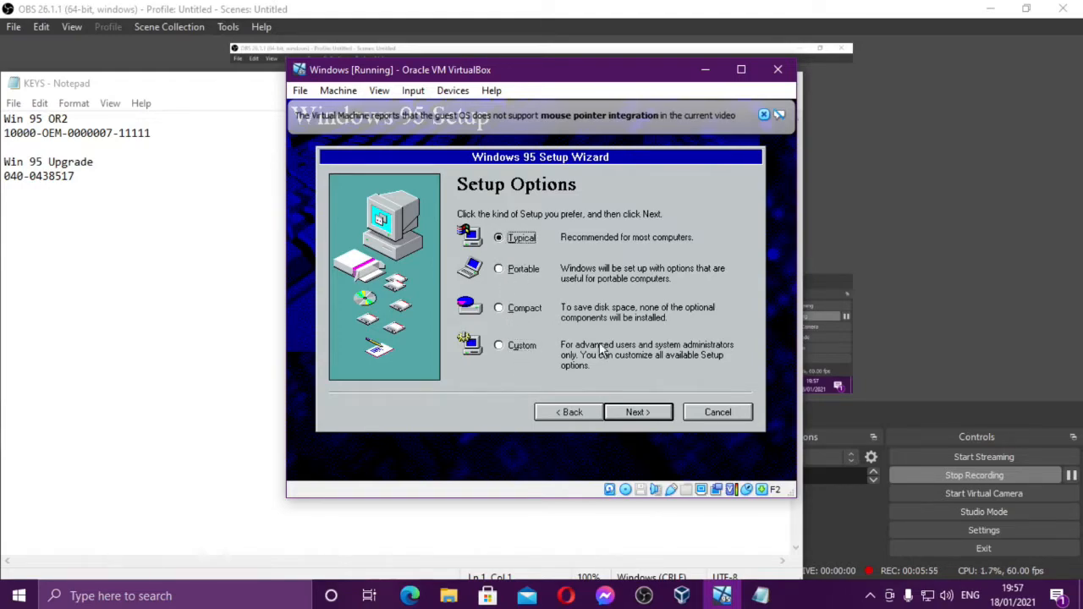
pyautogui.click(650, 421)
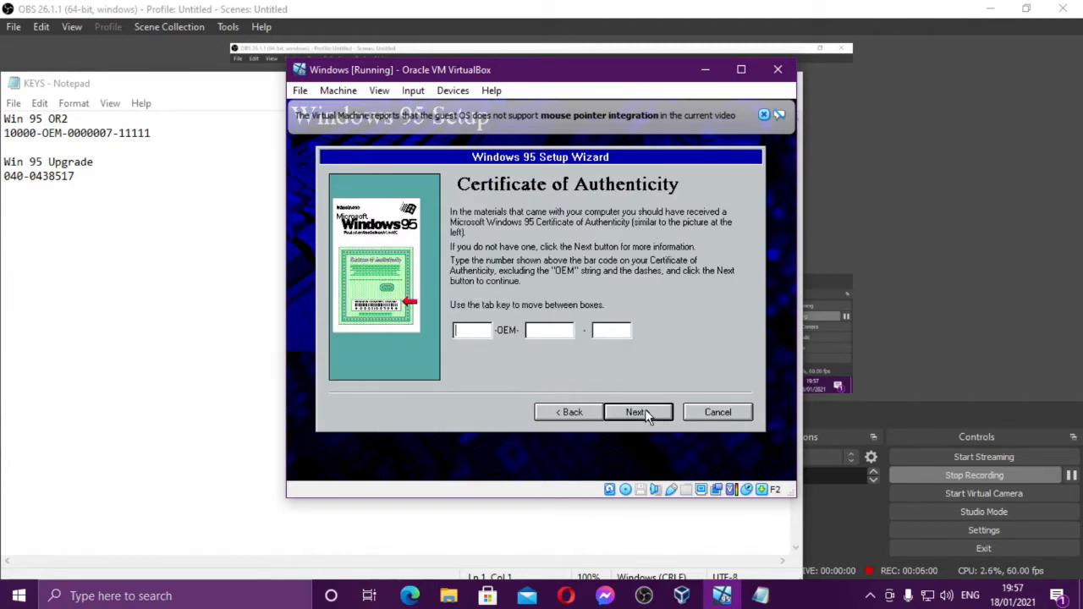
# - Enter the Windows 95 OEM product key from the KEYS note as the Certificate of Authenticity number and continue
pyautogui.write('1000')
pyautogui.write('0-OEM-0')
pyautogui.write('0000007-')
pyautogui.write('11111')
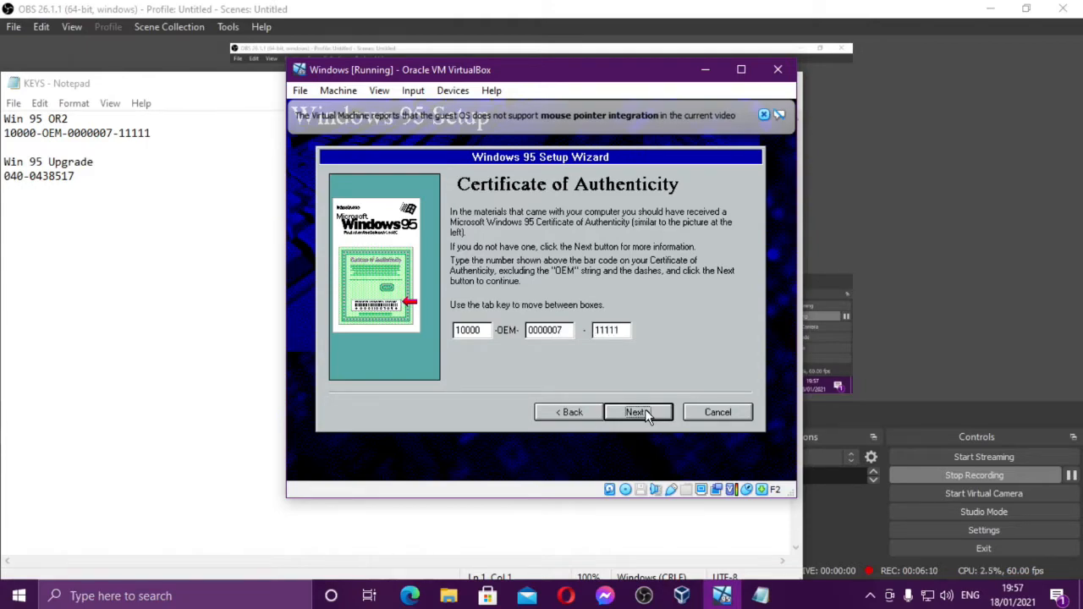
pyautogui.press('Return')
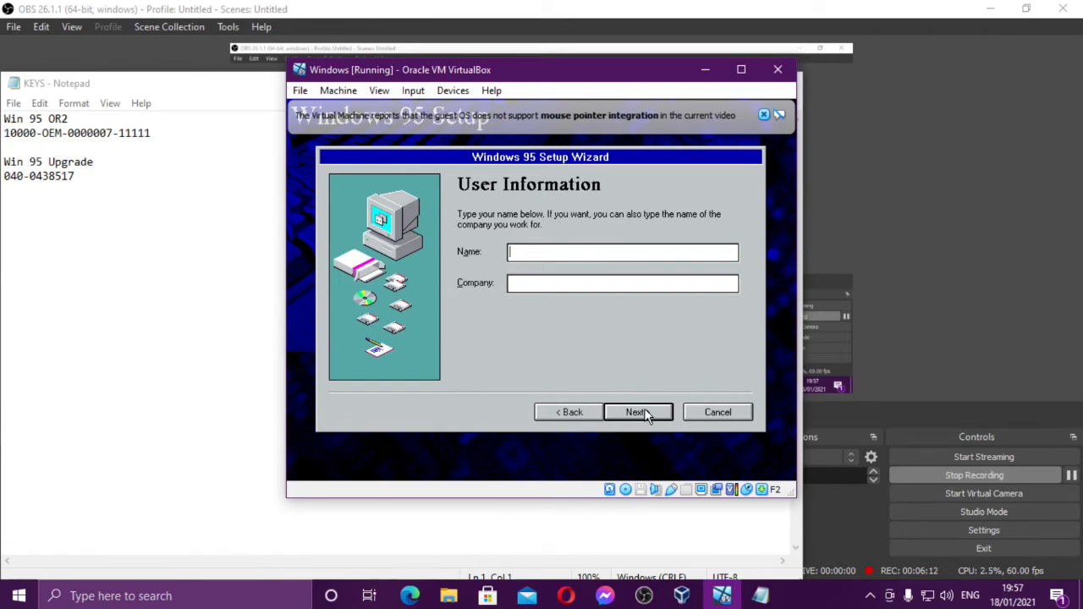
pyautogui.write('Random NamRandom Comap')
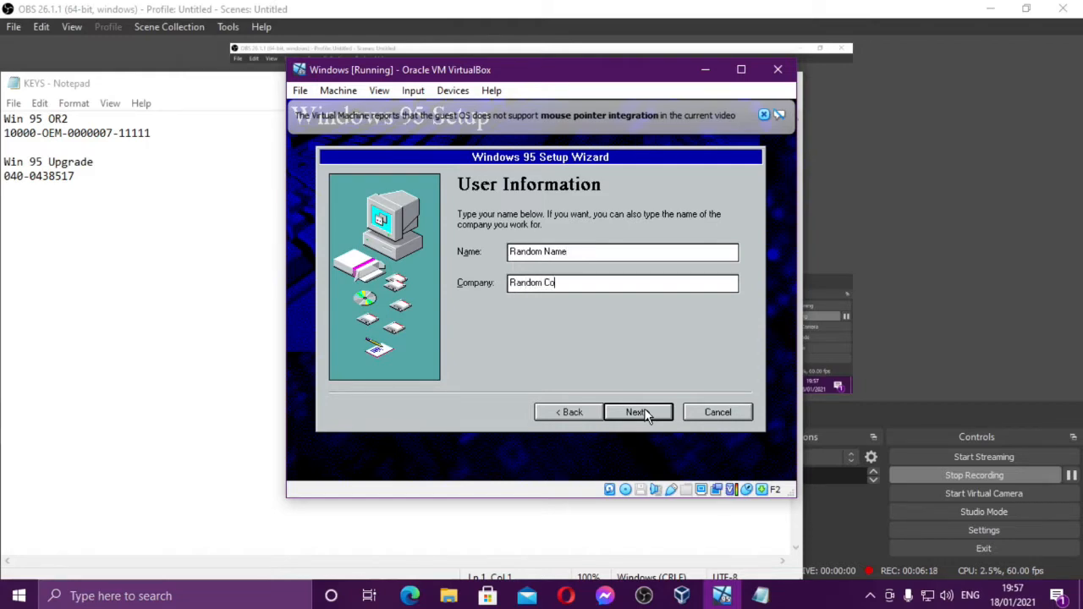
pyautogui.press('BackSpace')
pyautogui.press('BackSpace')
pyautogui.write('pany')
pyautogui.moveTo(600, 283); pyautogui.dragTo(506, 283)
pyautogui.press('BackSpace')
pyautogui.moveTo(577, 252); pyautogui.dragTo(474, 252)
pyautogui.press('BackSpace')
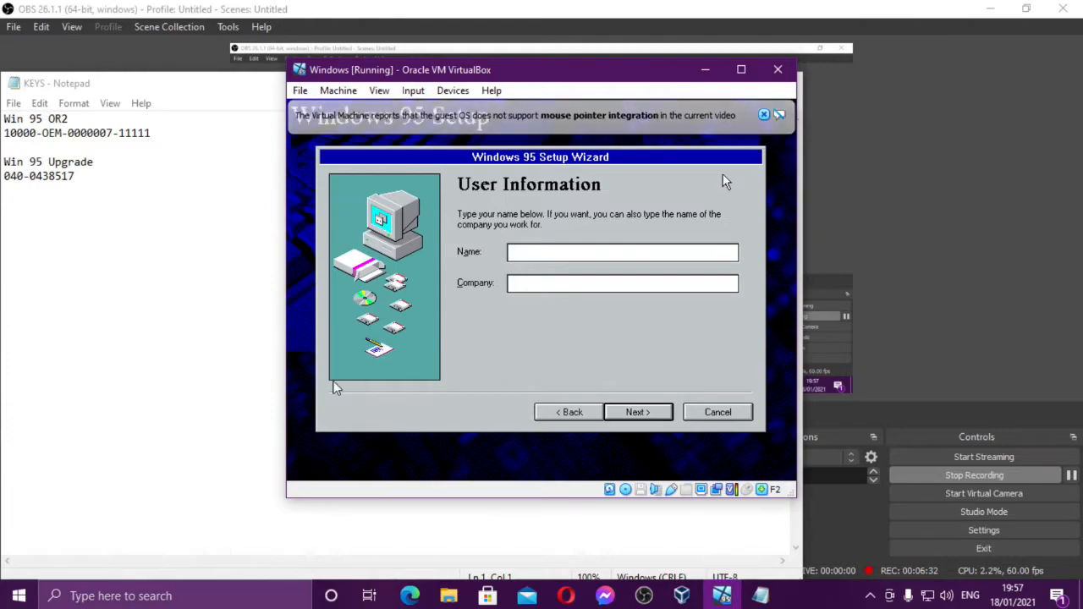
# - Close the KEYS note in Notepad and dismiss the virtual machine's mouse pointer integration notice
pyautogui.click(191, 371)
pyautogui.click(773, 88)
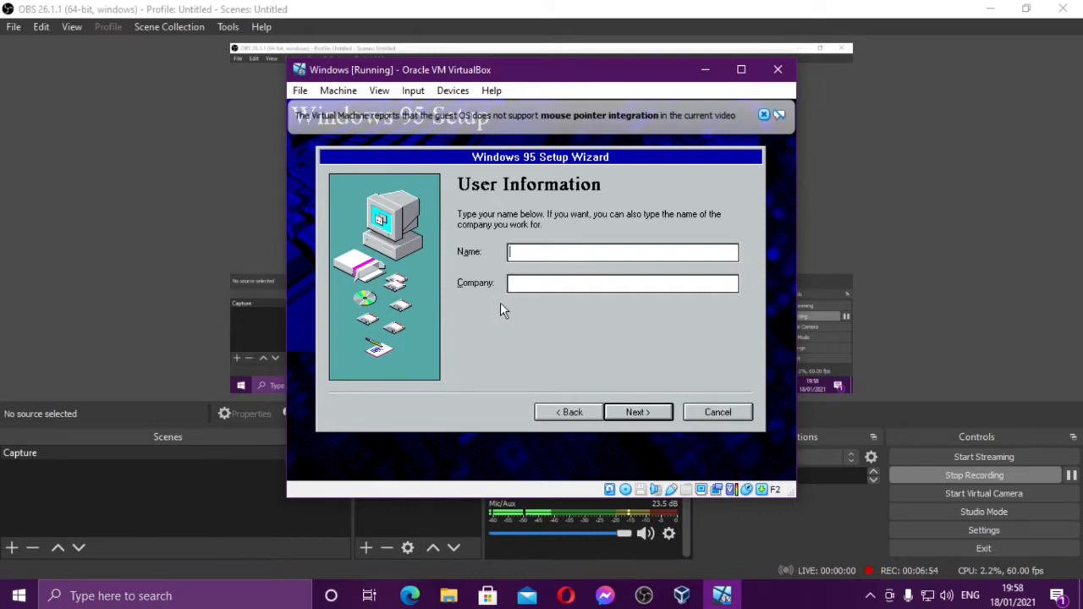
pyautogui.click(764, 115)
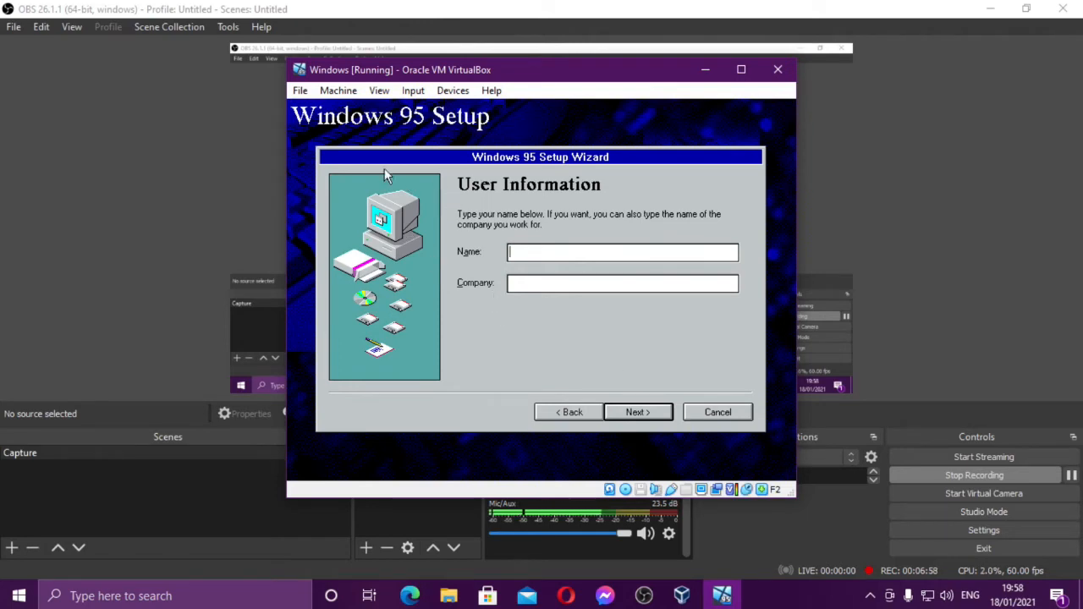
# - Fill in the user information with the name "Random Name" and the company "Random Company", and continue
pyautogui.write('Random Name')
pyautogui.press('Tab')
pyautogui.write('Rand')
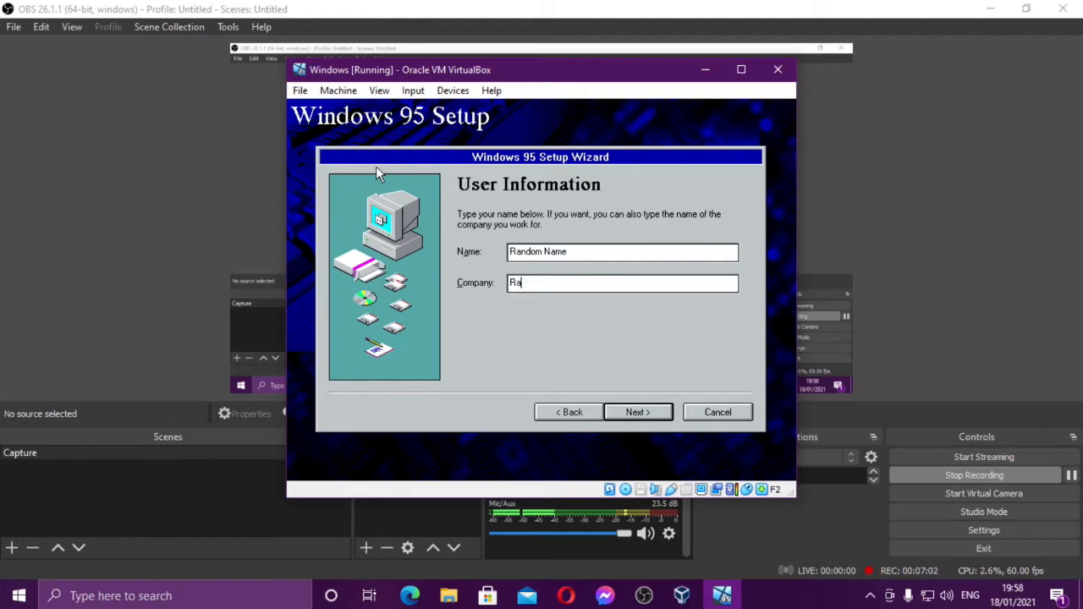
pyautogui.press('BackSpace')
pyautogui.press('BackSpace')
pyautogui.write('ndom Company')
pyautogui.click(636, 413)
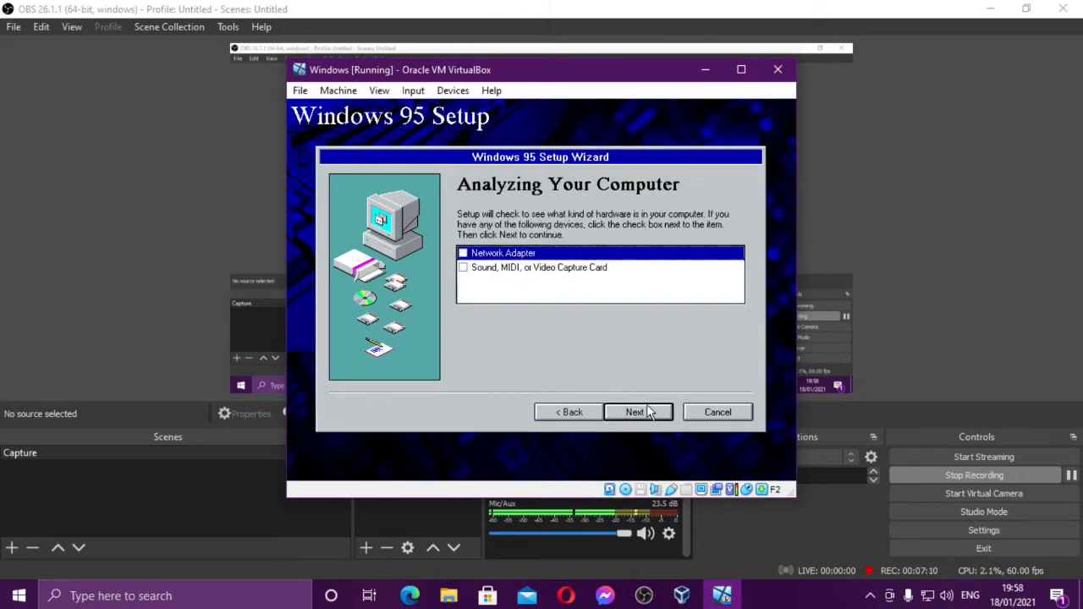
# - Include the sound, MIDI or video capture card in the hardware analysis and accept installing the most common components
pyautogui.click(465, 269)
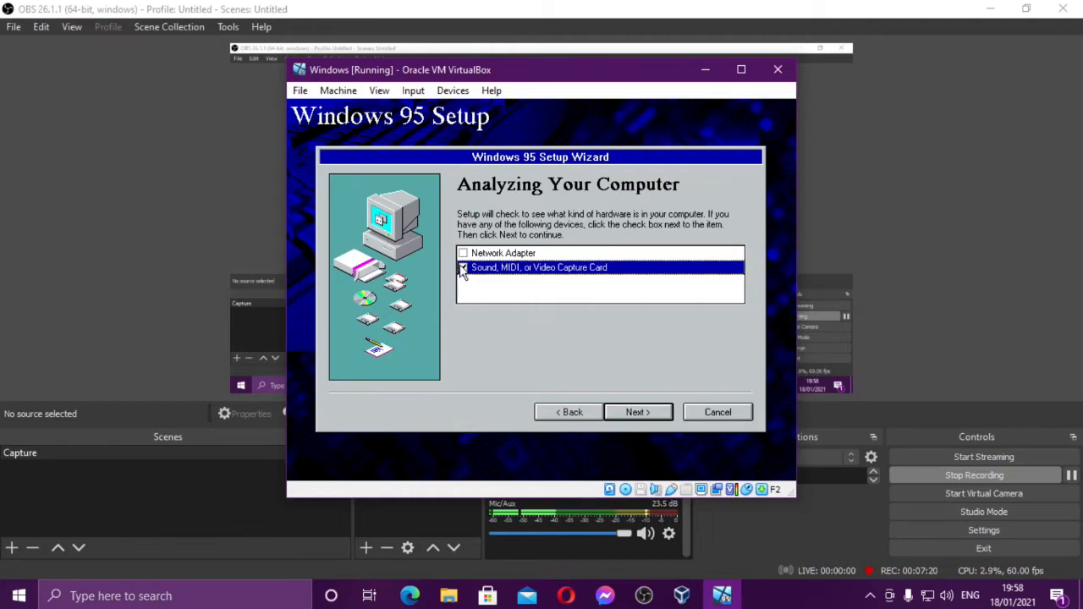
pyautogui.click(643, 414)
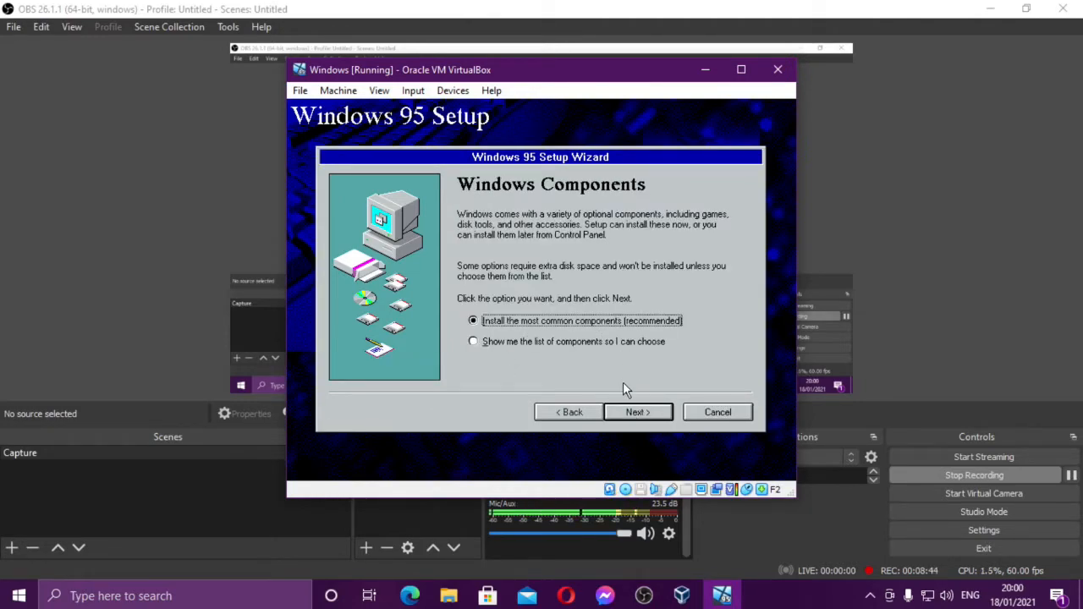
pyautogui.click(638, 412)
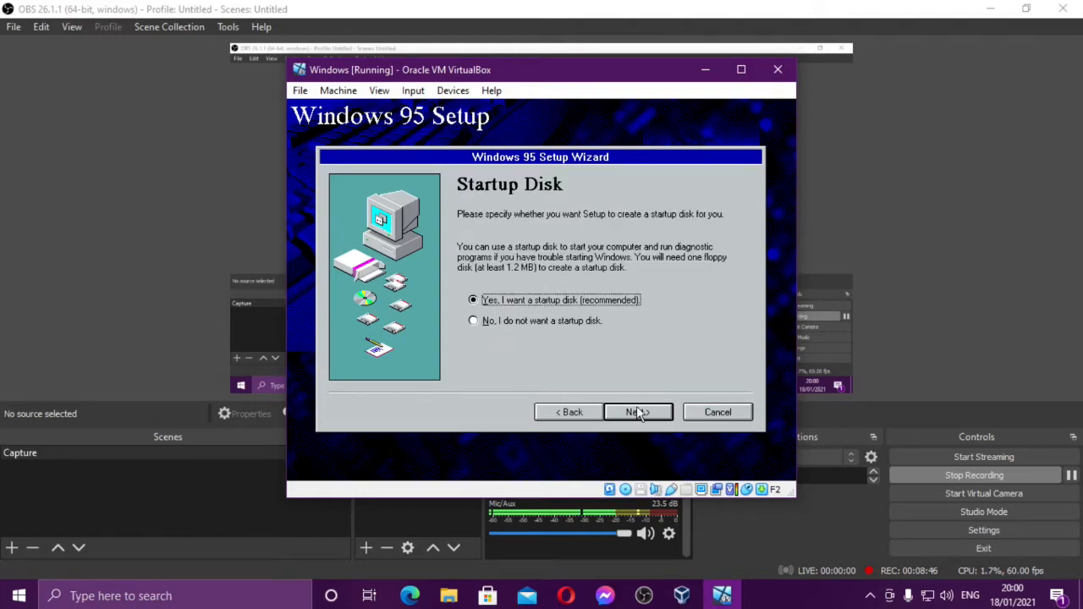
# - Decline creating a startup disk, let Setup copy the Windows files and finish the Setup Wizard
pyautogui.click(536, 318)
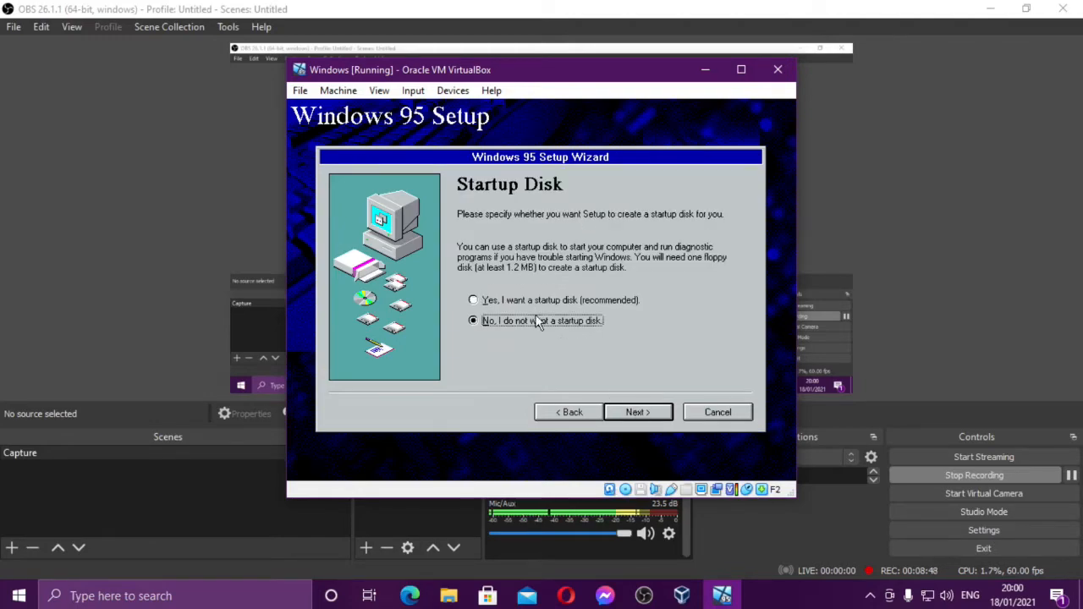
pyautogui.click(648, 413)
pyautogui.click(648, 412)
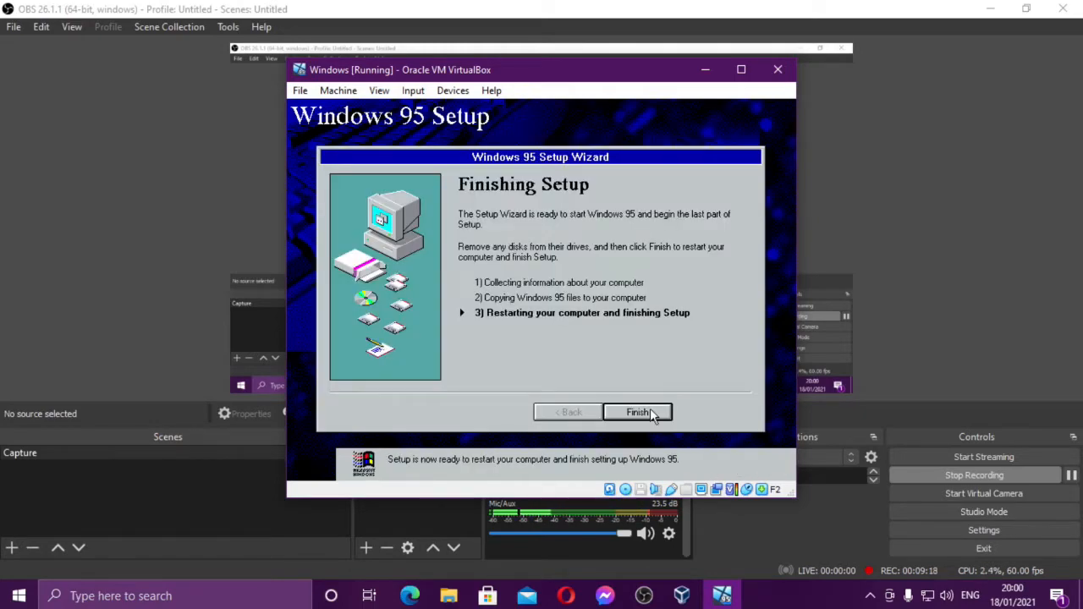
pyautogui.click(650, 414)
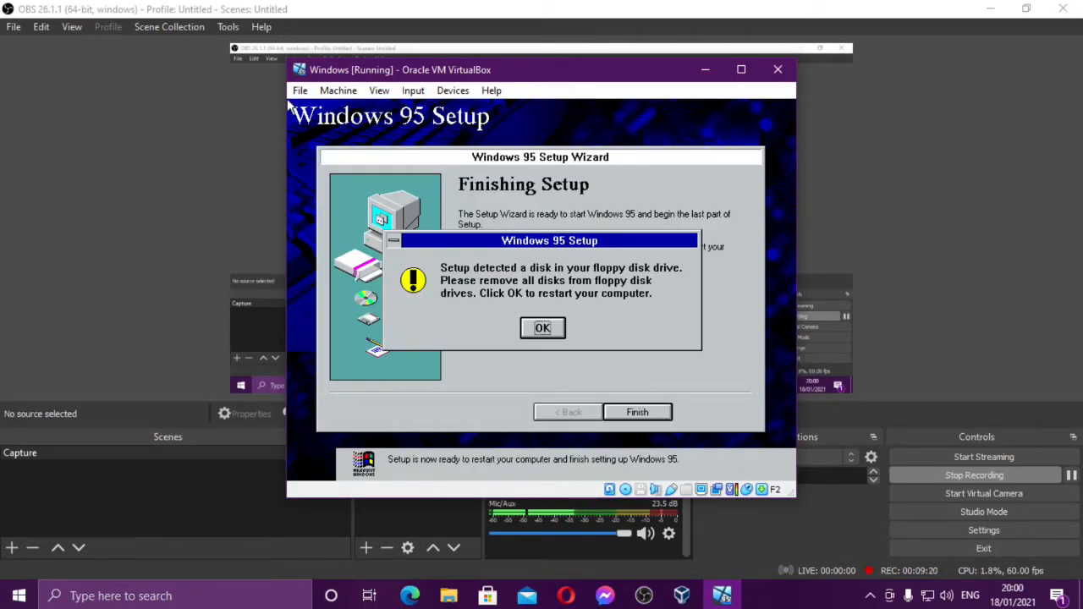
# - Remove the Windows 95 disc image from the virtual optical drive and restart the machine to continue Setup
pyautogui.click(453, 90)
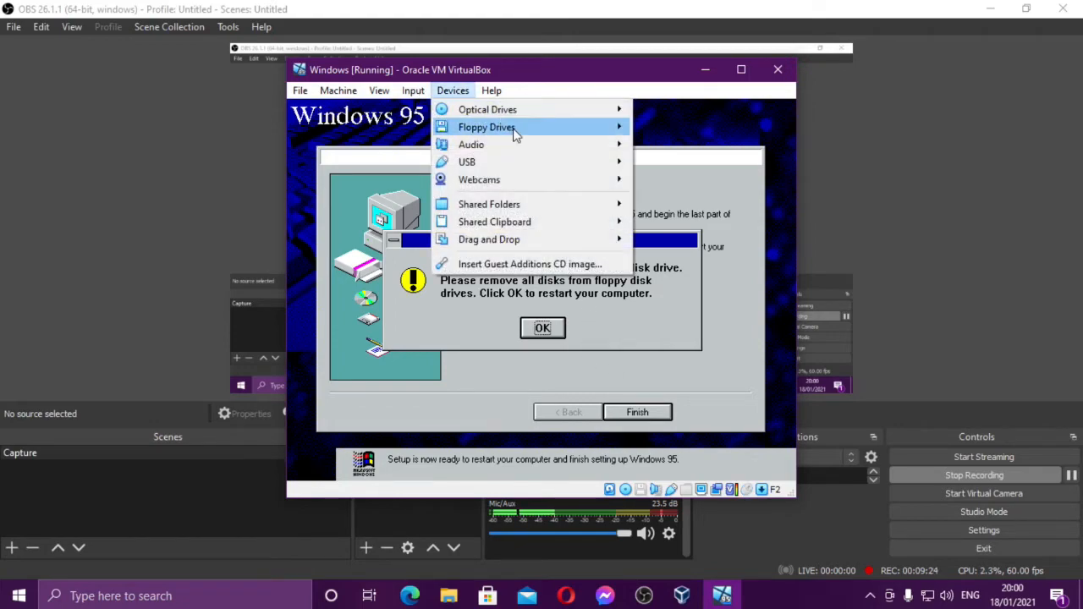
pyautogui.moveTo(516, 135)
pyautogui.moveTo(517, 112)
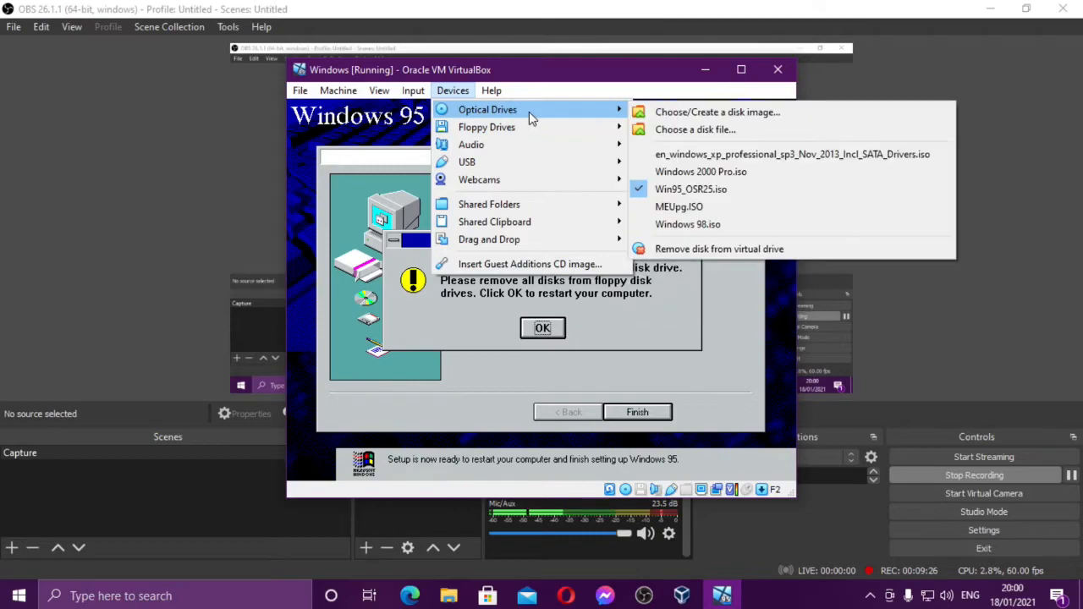
pyautogui.click(754, 250)
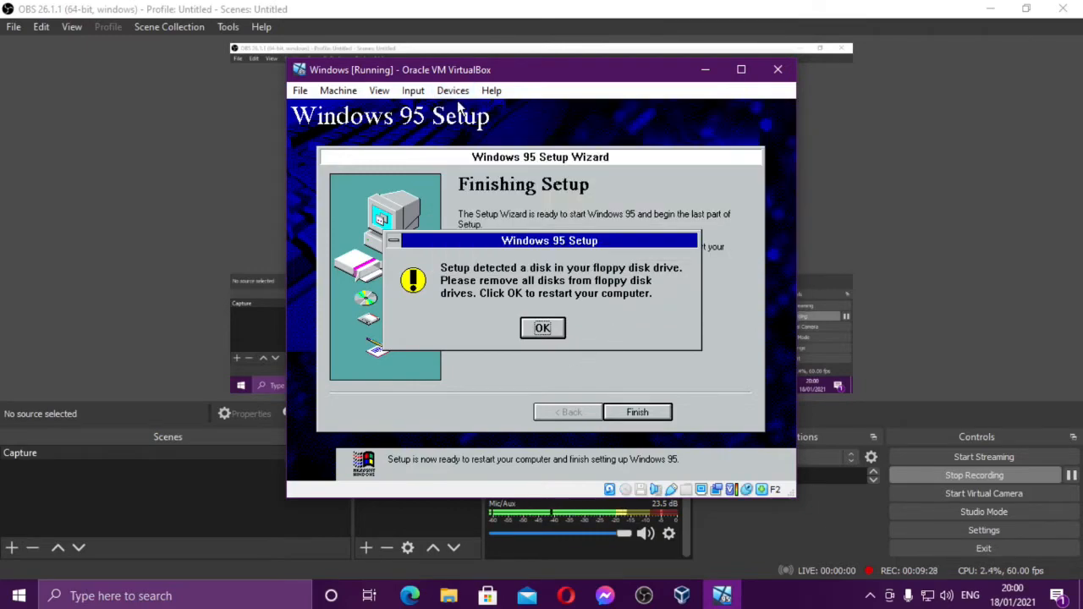
pyautogui.click(543, 327)
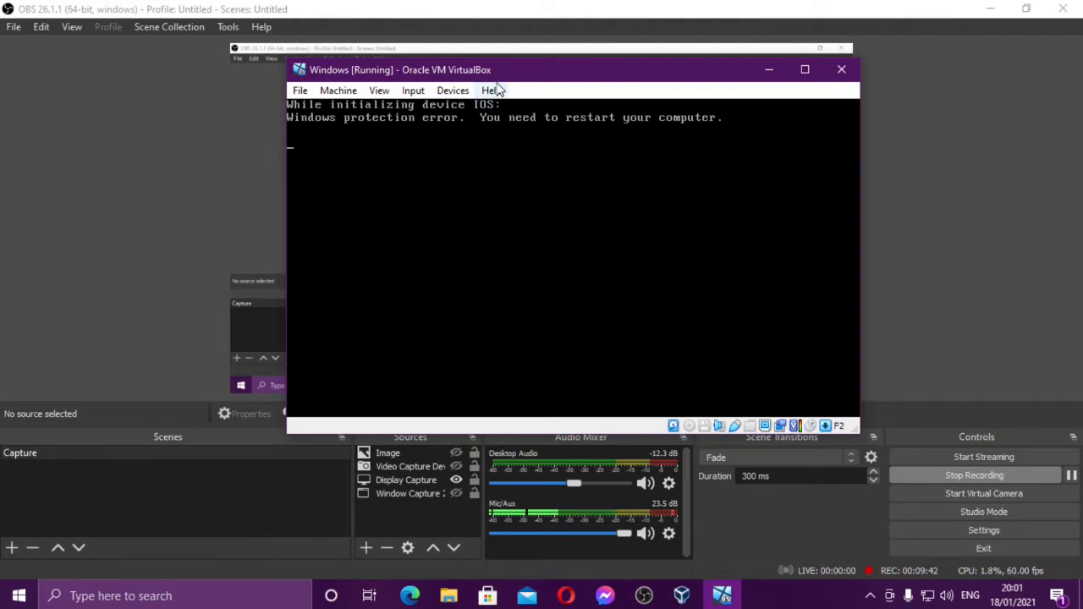
# - Insert the FIX95CPU.IMA image into the virtual floppy drive and reset the virtual machine
pyautogui.click(452, 90)
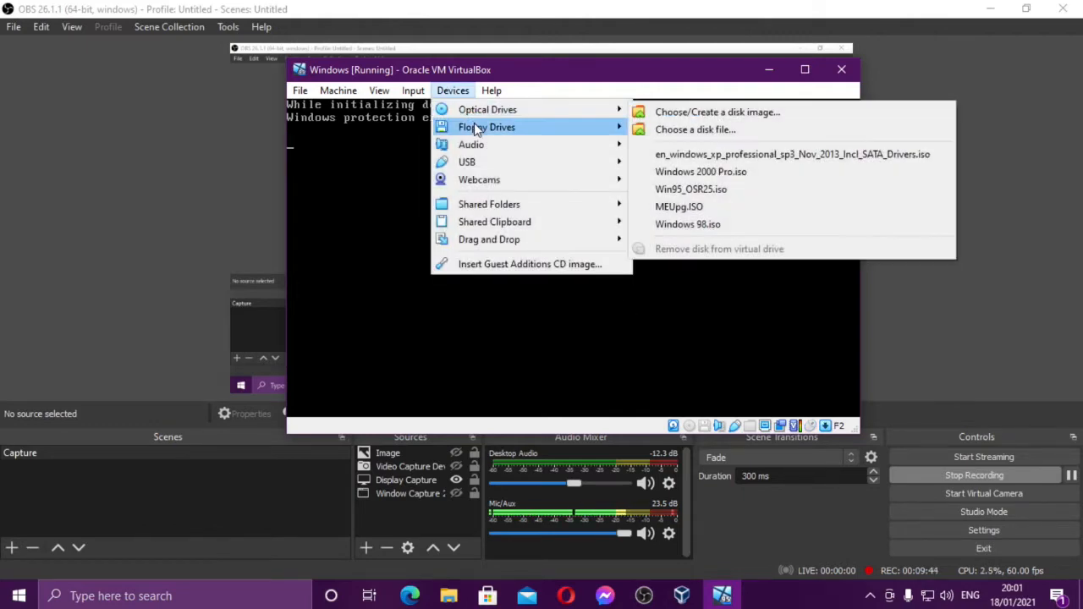
pyautogui.moveTo(477, 131)
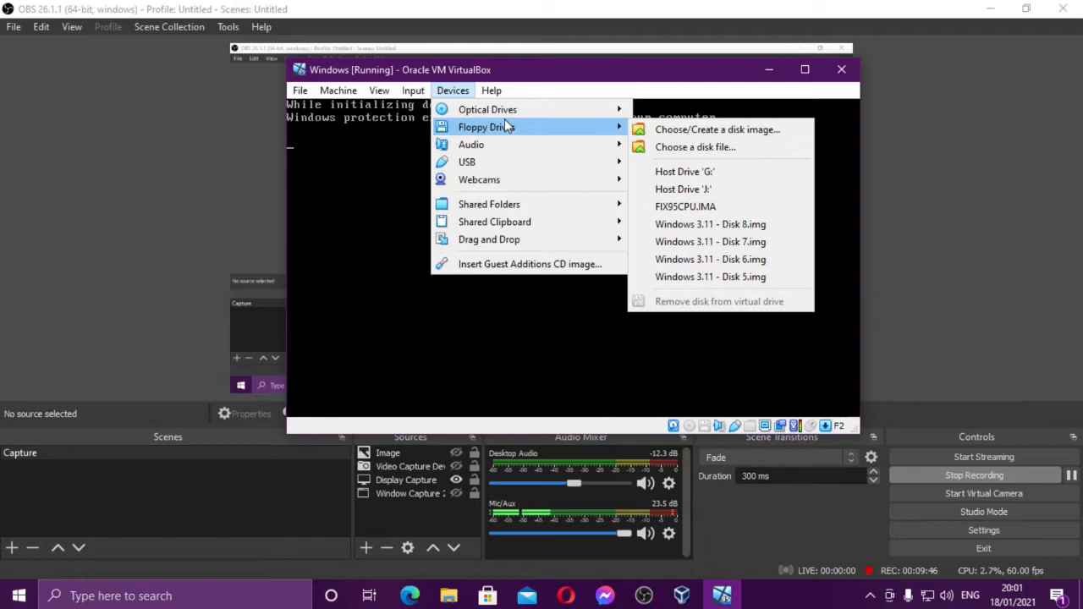
pyautogui.click(709, 208)
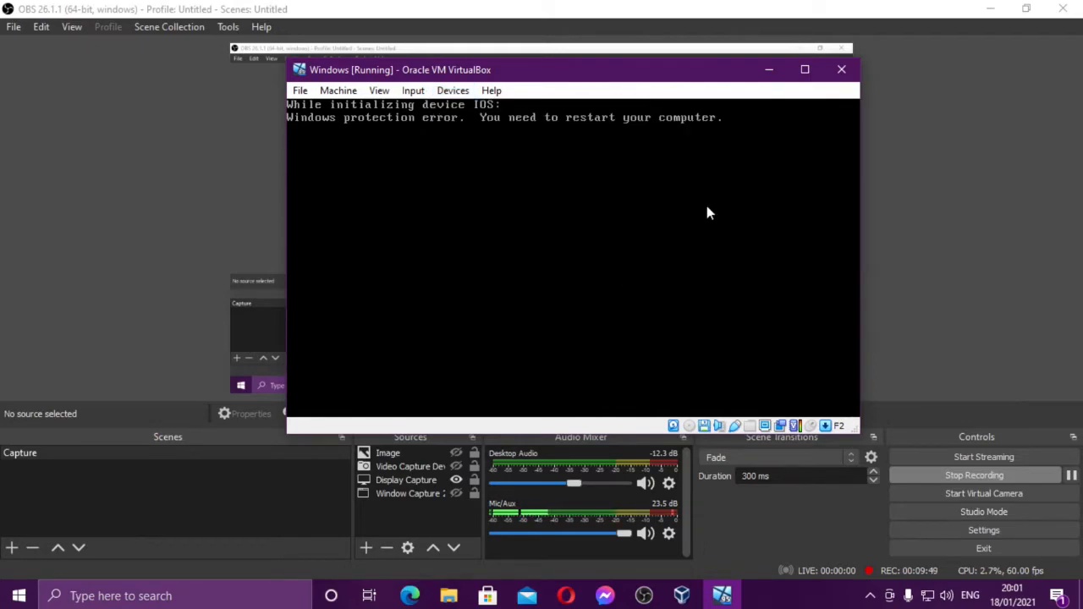
pyautogui.click(451, 91)
pyautogui.moveTo(487, 133)
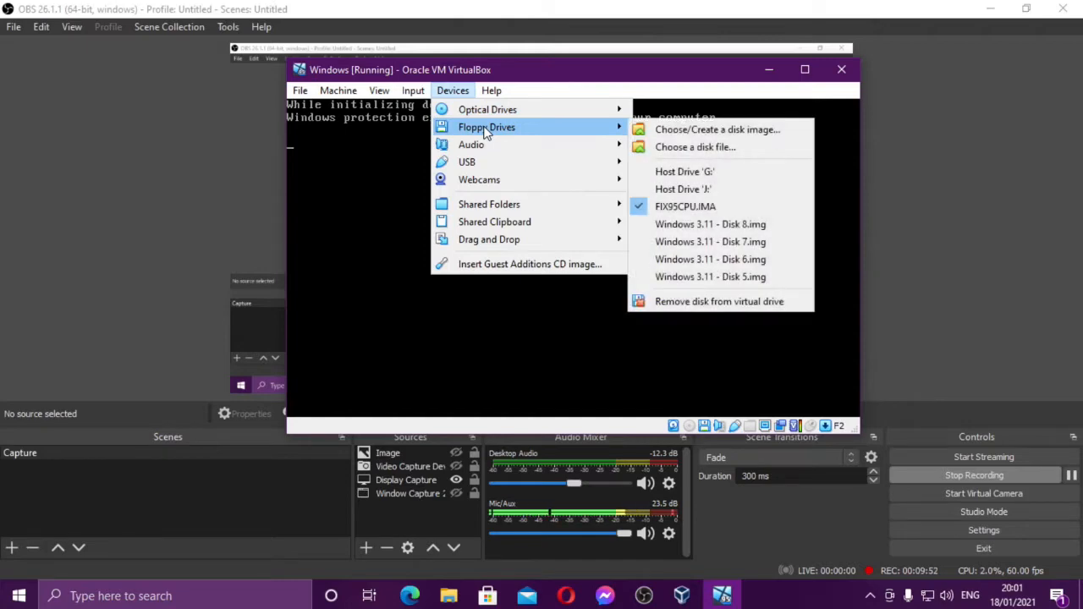
pyautogui.click(386, 152)
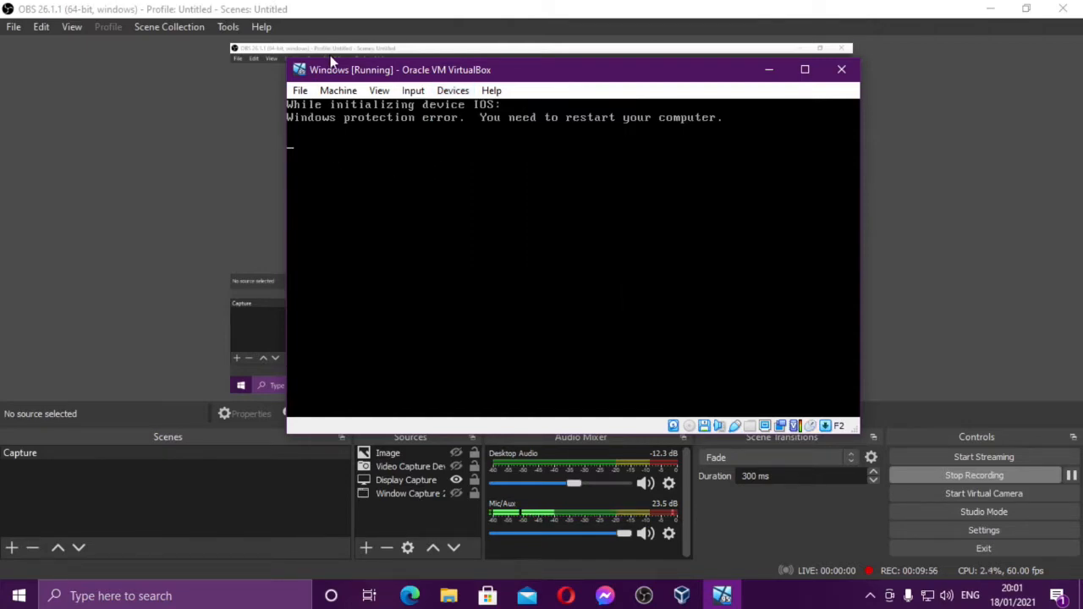
pyautogui.click(350, 93)
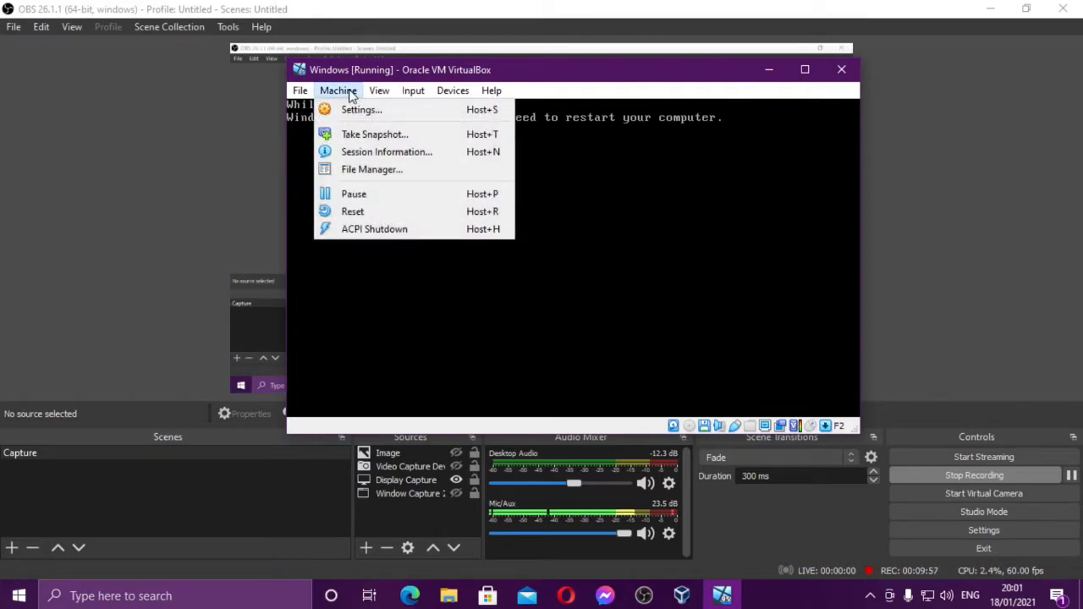
pyautogui.click(368, 212)
pyautogui.click(546, 312)
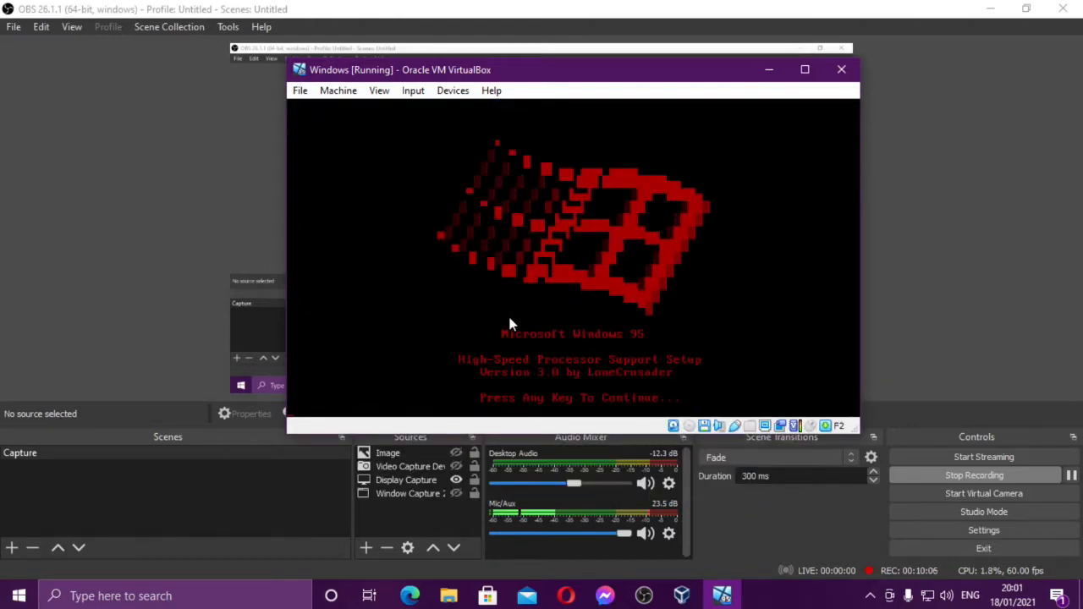
# - Page through the README of the High-Speed Processor Support setup and install the FIX95CPU patch
pyautogui.press('Return')
pyautogui.press('y')
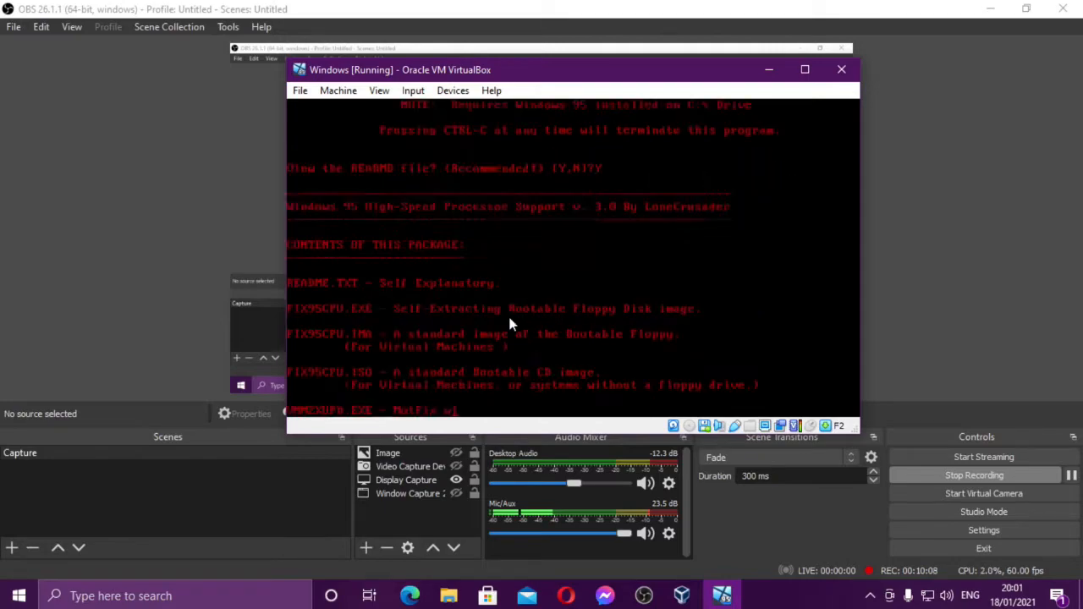
pyautogui.press('space')
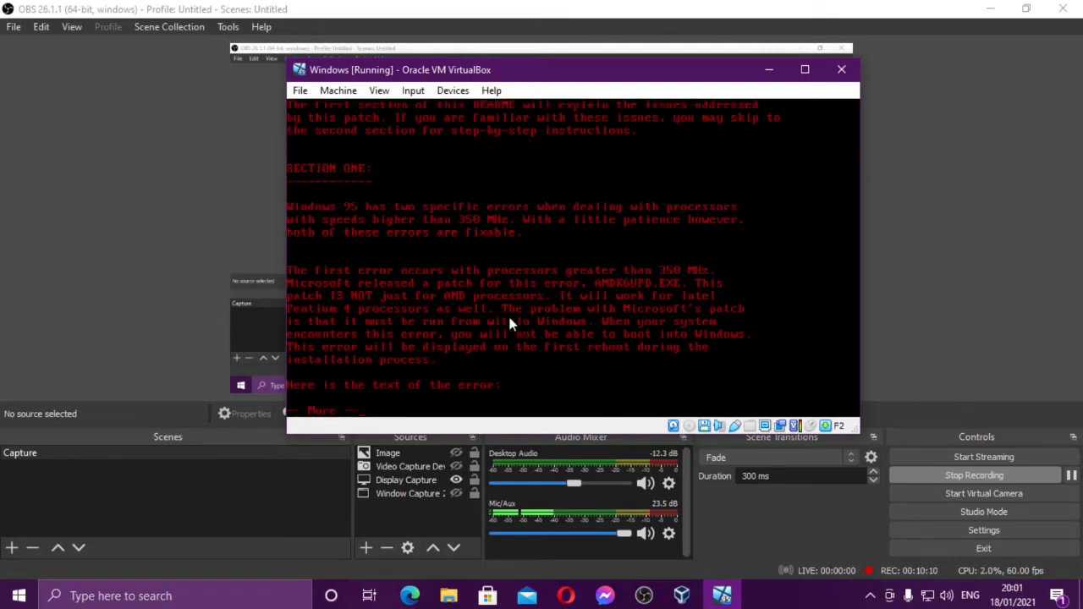
pyautogui.press('space')
pyautogui.press('space')
pyautogui.press('space')
pyautogui.press('space')
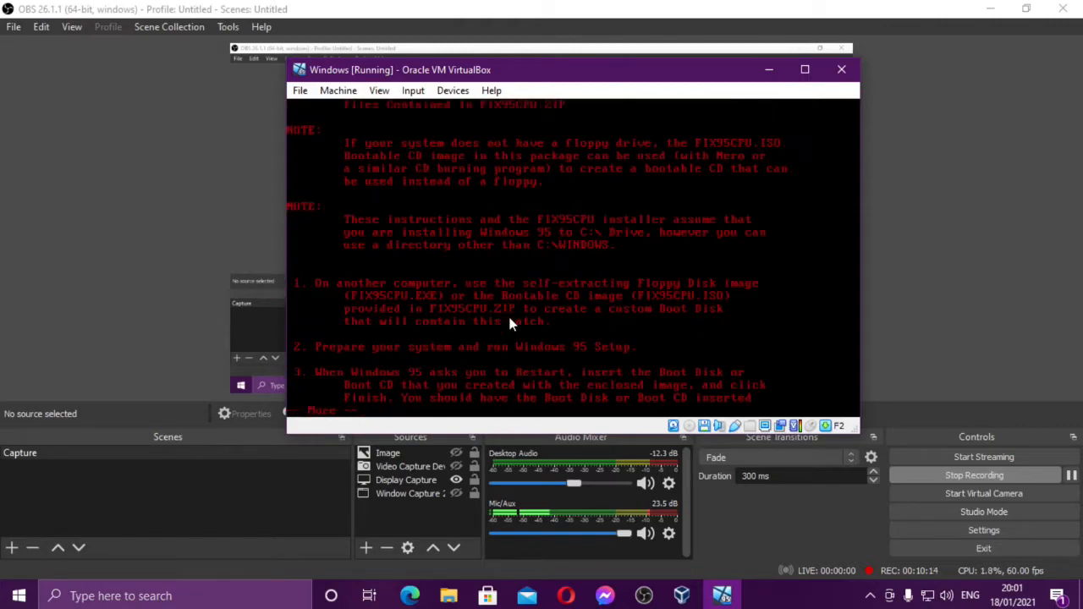
pyautogui.press('space')
pyautogui.press('space')
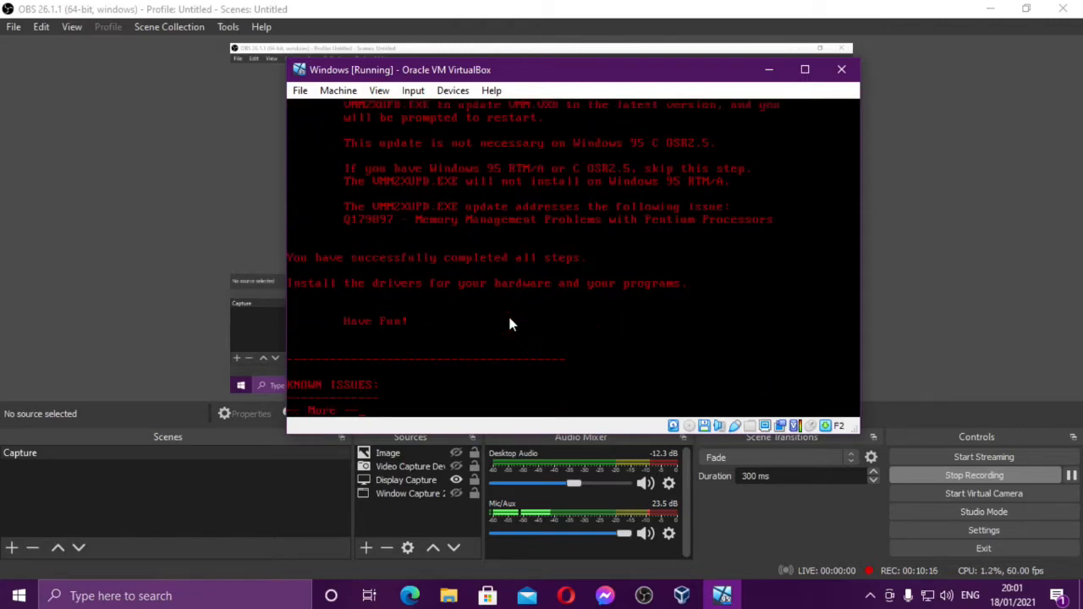
pyautogui.press('space')
pyautogui.press('space')
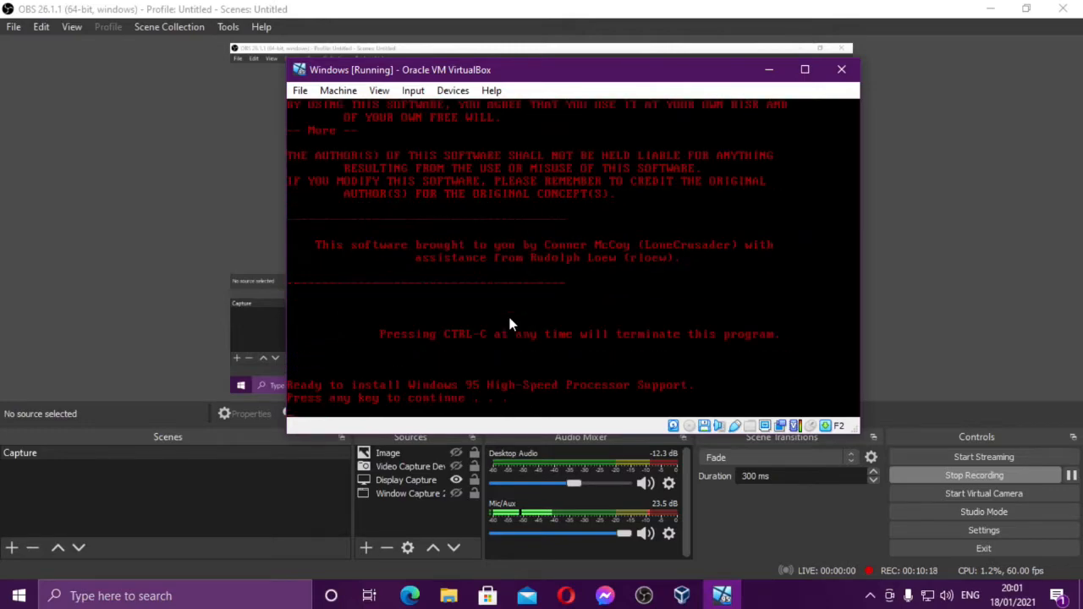
pyautogui.press('space')
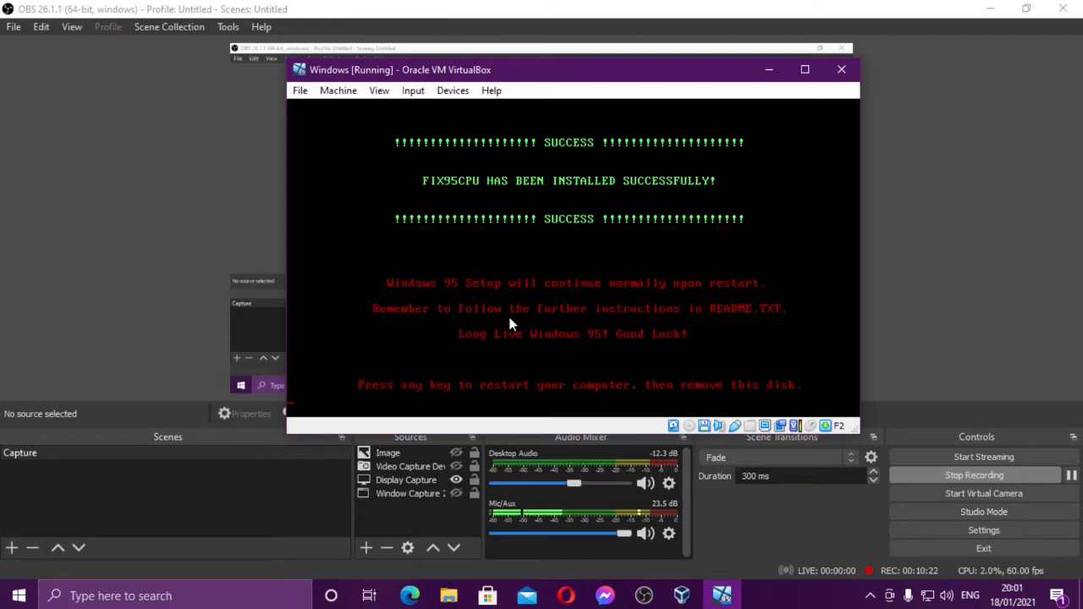
# - Remove the FIX95CPU.IMA disk from the virtual floppy drive and reset the virtual machine
pyautogui.click(453, 90)
pyautogui.moveTo(490, 126)
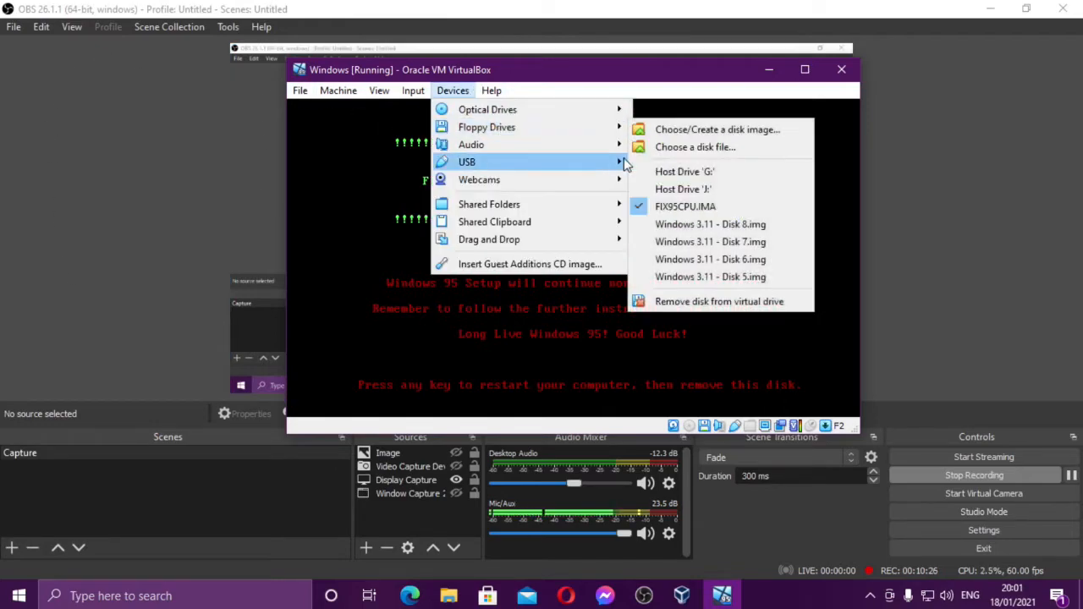
pyautogui.click(667, 301)
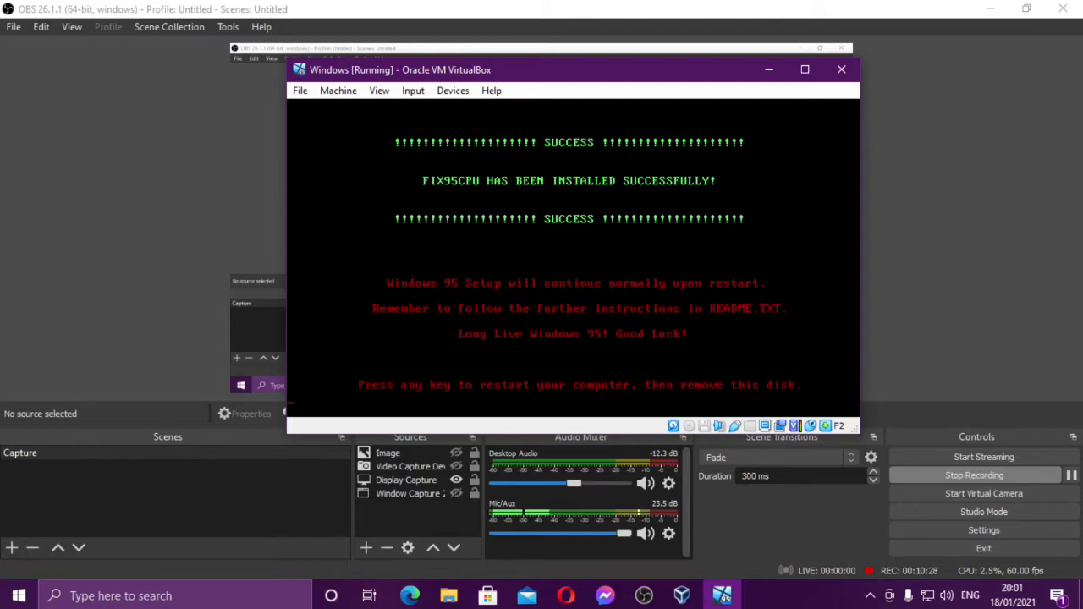
pyautogui.click(337, 91)
pyautogui.click(391, 219)
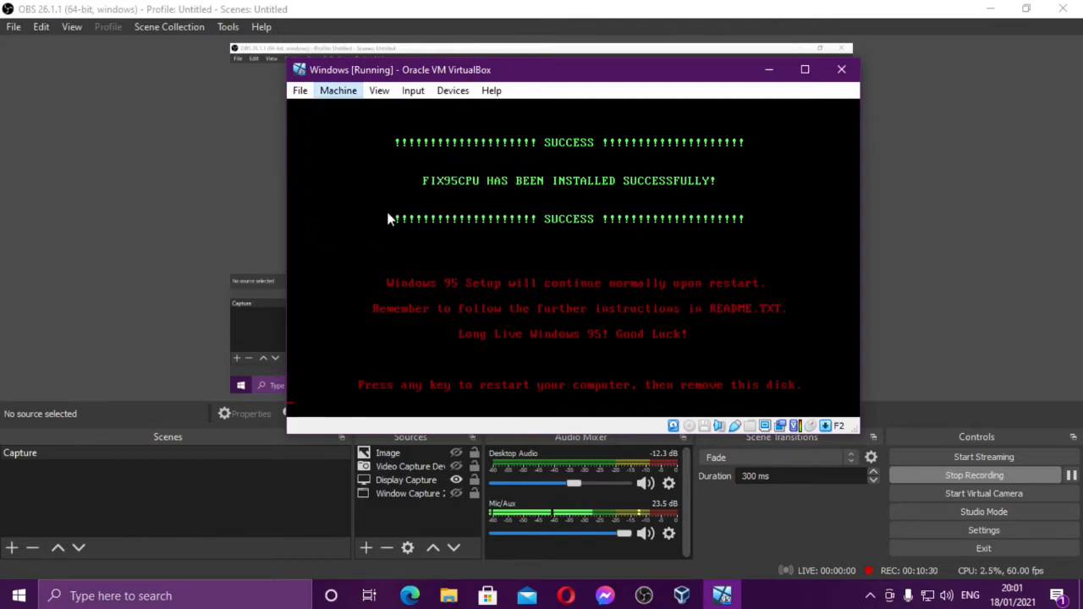
pyautogui.click(541, 312)
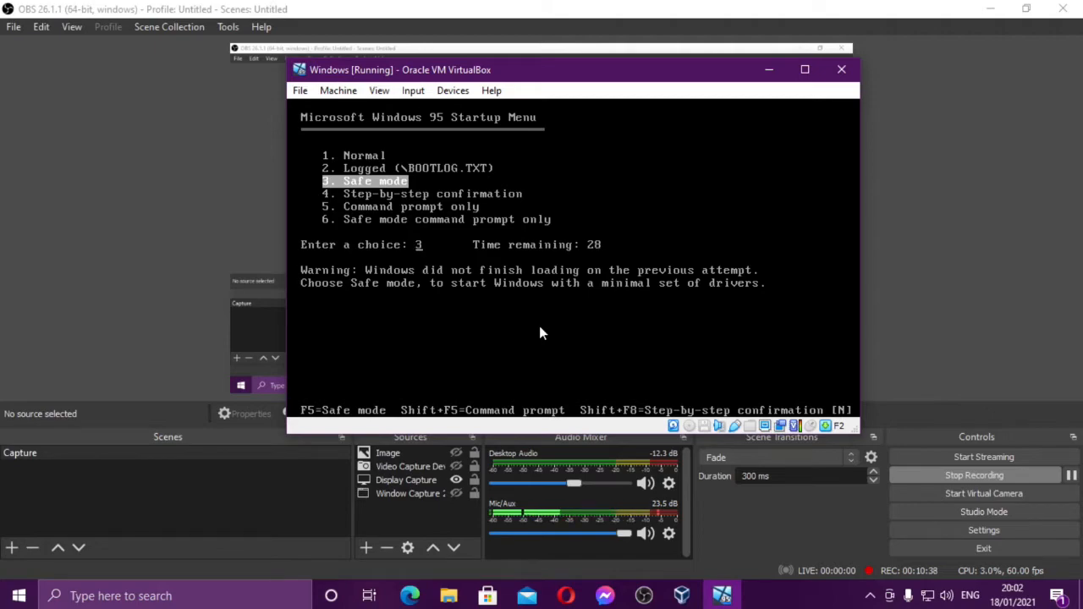
# - Start Windows 95 in Normal mode from the Startup Menu
pyautogui.press('Up')
pyautogui.press('Up')
pyautogui.press('Return')
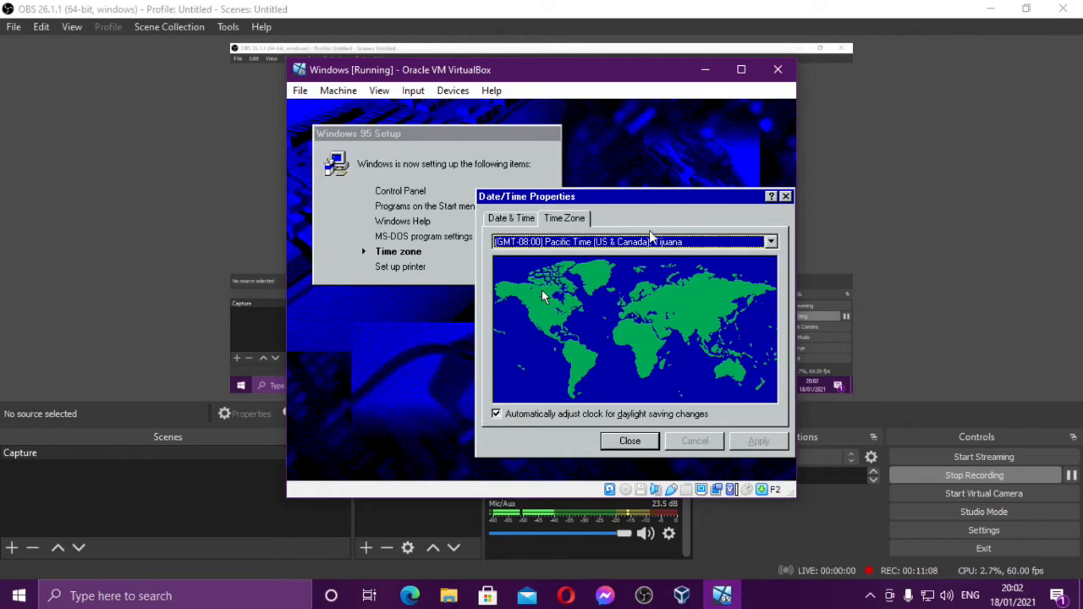
# - Set the time zone to (GMT) Greenwich Mean Time; Dublin, Edinburgh, London, Lisbon, and apply it
pyautogui.click(672, 243)
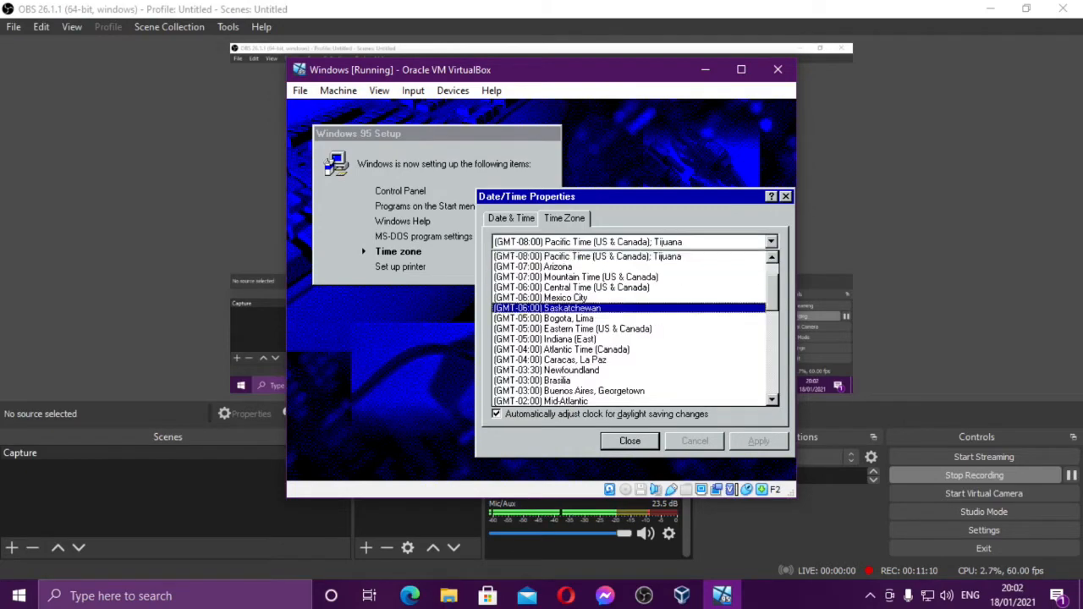
pyautogui.click(771, 401)
pyautogui.click(772, 401)
pyautogui.click(772, 401)
pyautogui.click(771, 401)
pyautogui.click(689, 381)
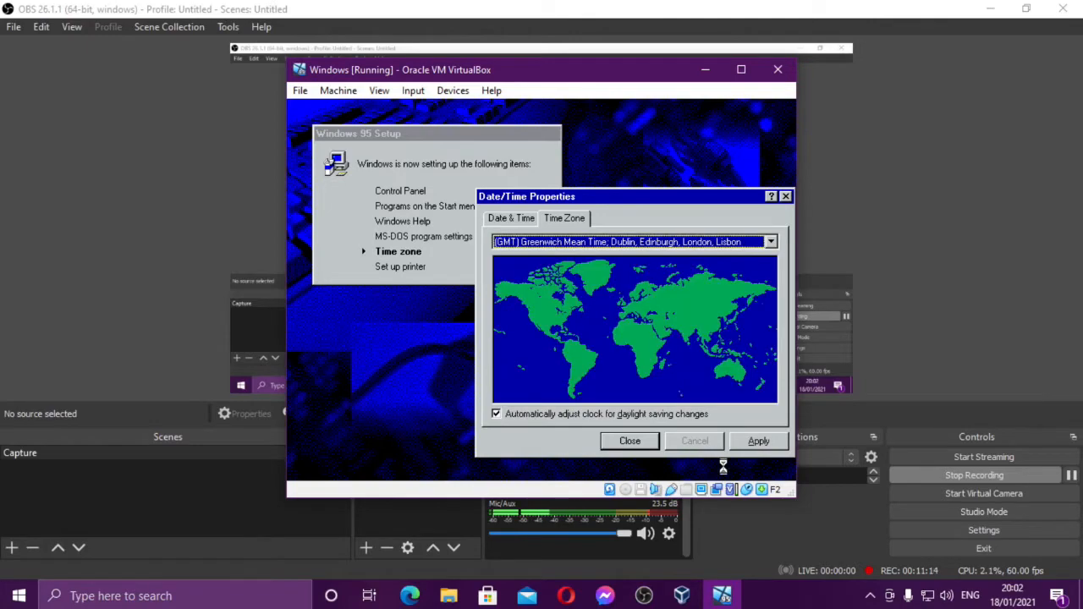
pyautogui.click(753, 441)
pyautogui.click(629, 441)
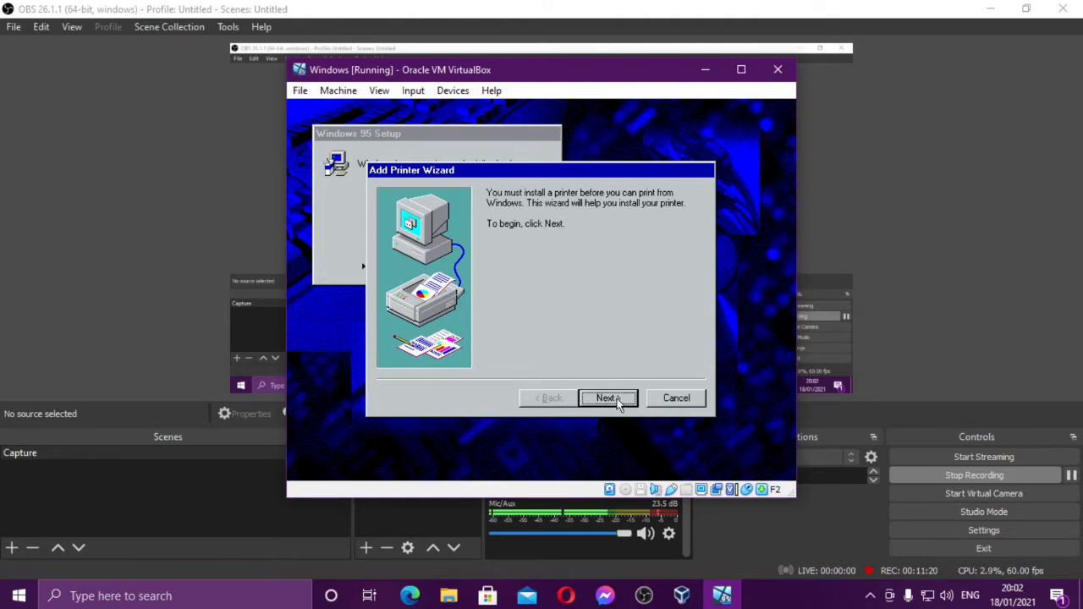
# - Skip the printer installation and let Windows 95 Setup finish through to the desktop
pyautogui.click(662, 399)
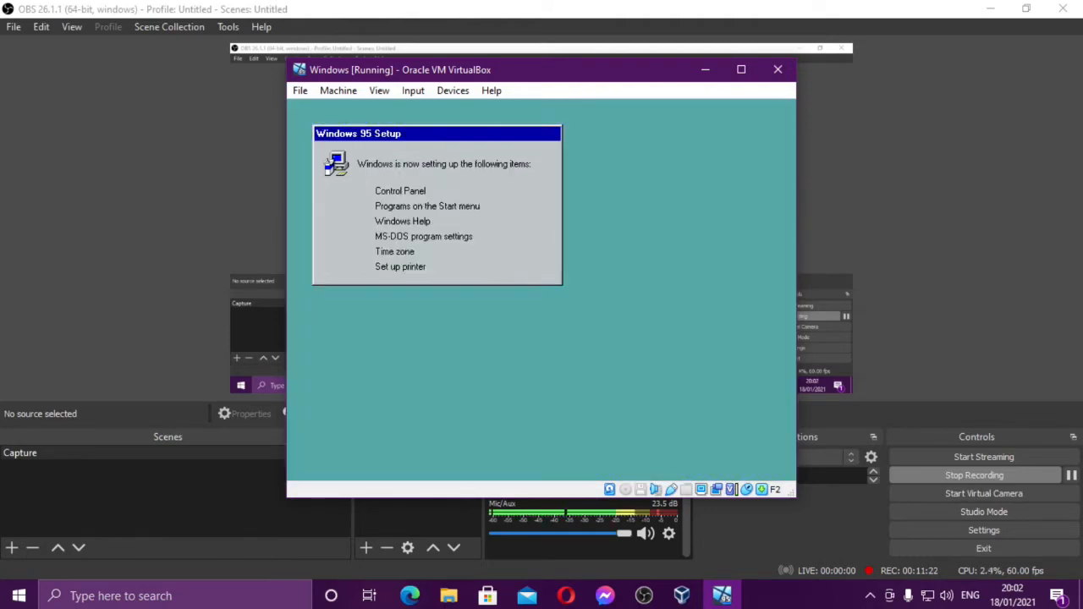
pyautogui.click(546, 351)
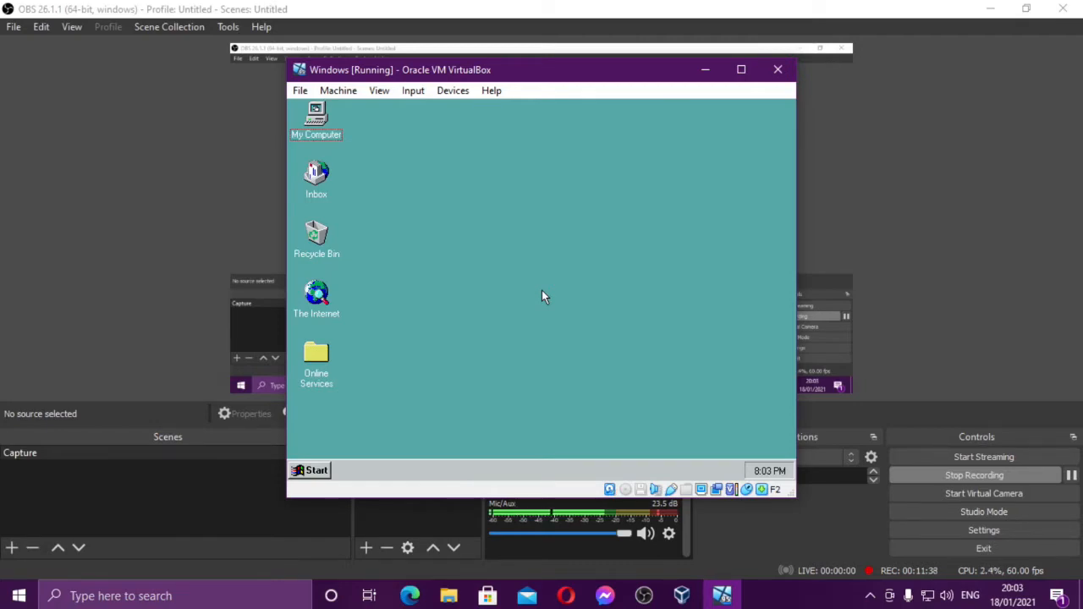
# - Examine the display adapters, other devices and system devices in My Computer's Device Manager, and close System Properties
pyautogui.rightClick(310, 132)
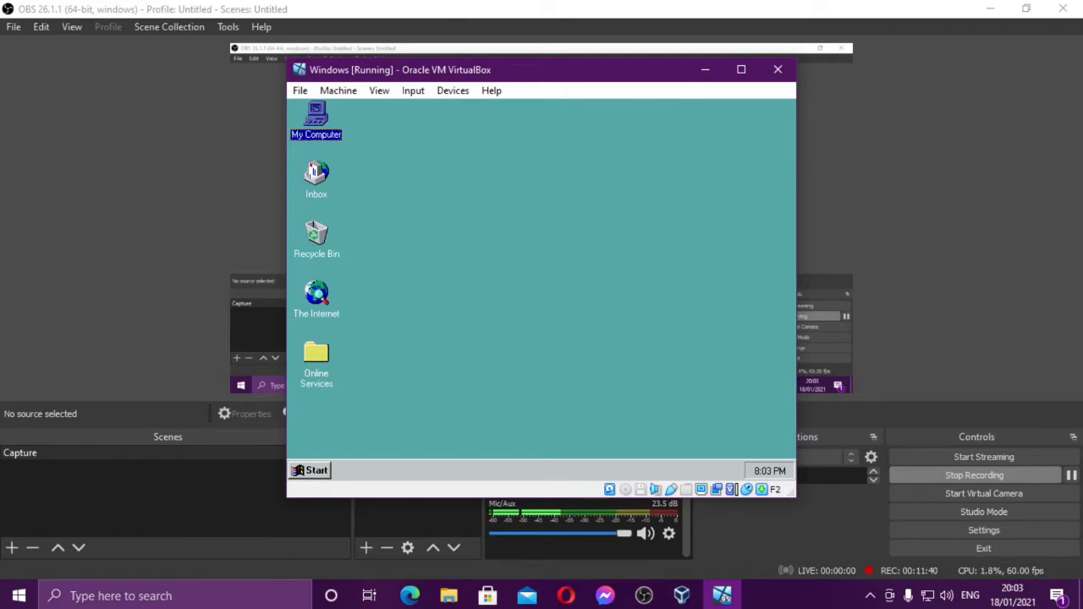
pyautogui.click(372, 223)
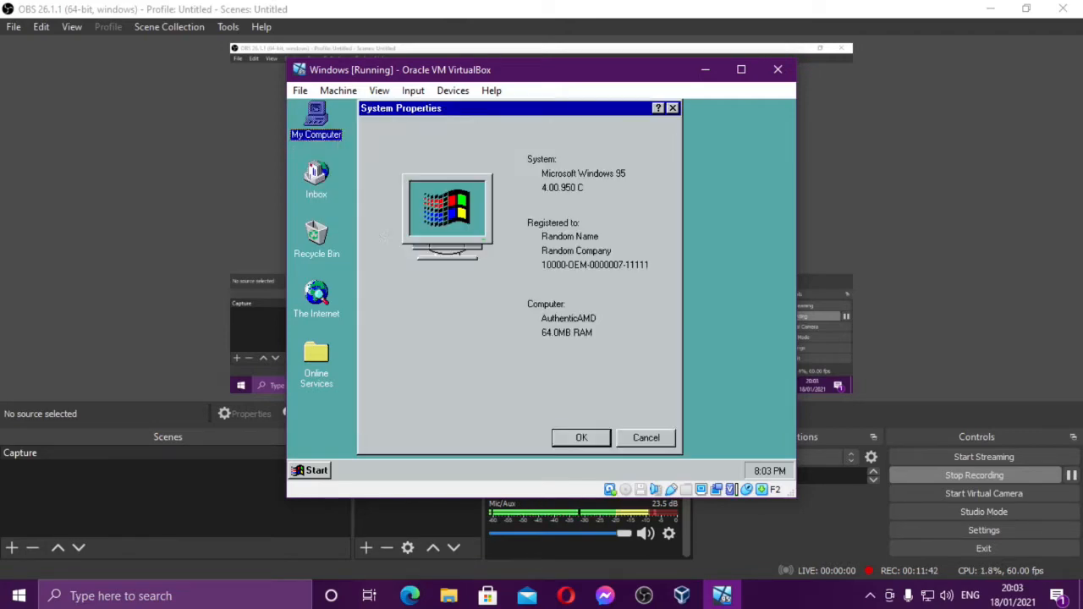
pyautogui.click(458, 133)
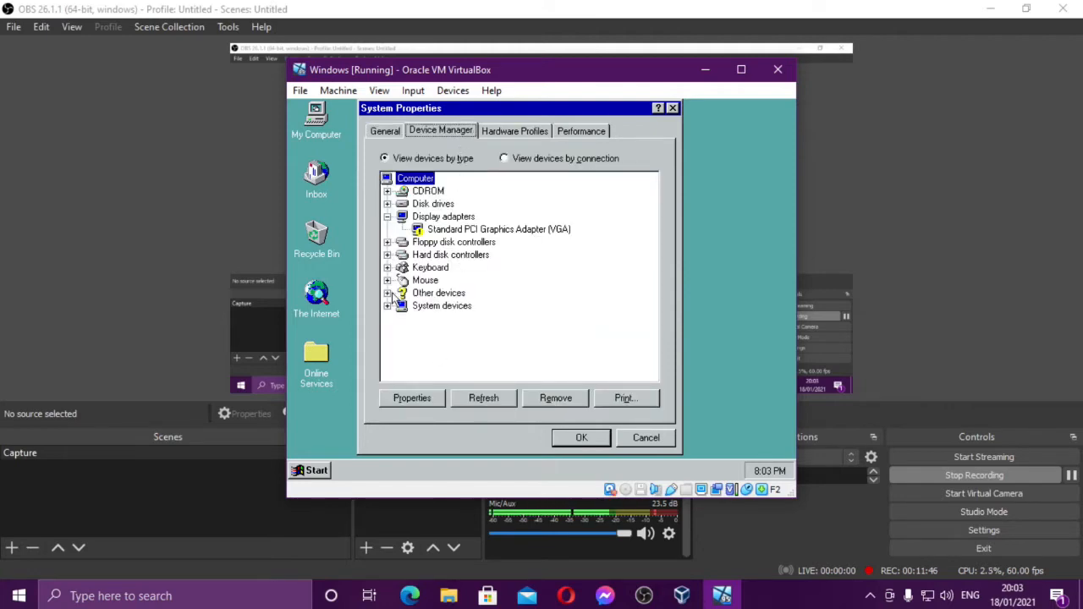
pyautogui.click(387, 293)
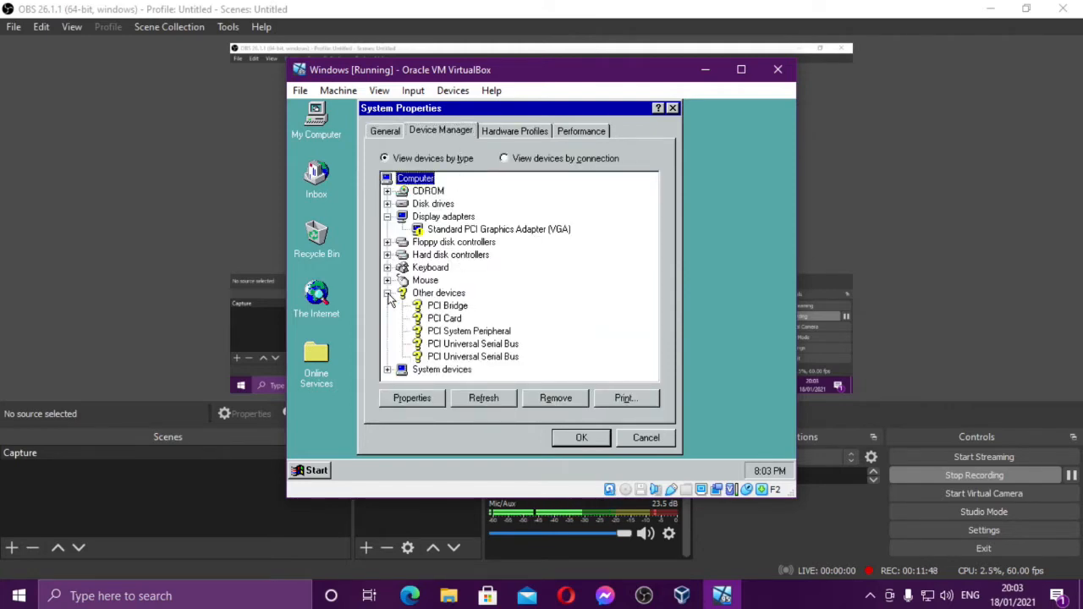
pyautogui.click(387, 293)
pyautogui.click(387, 305)
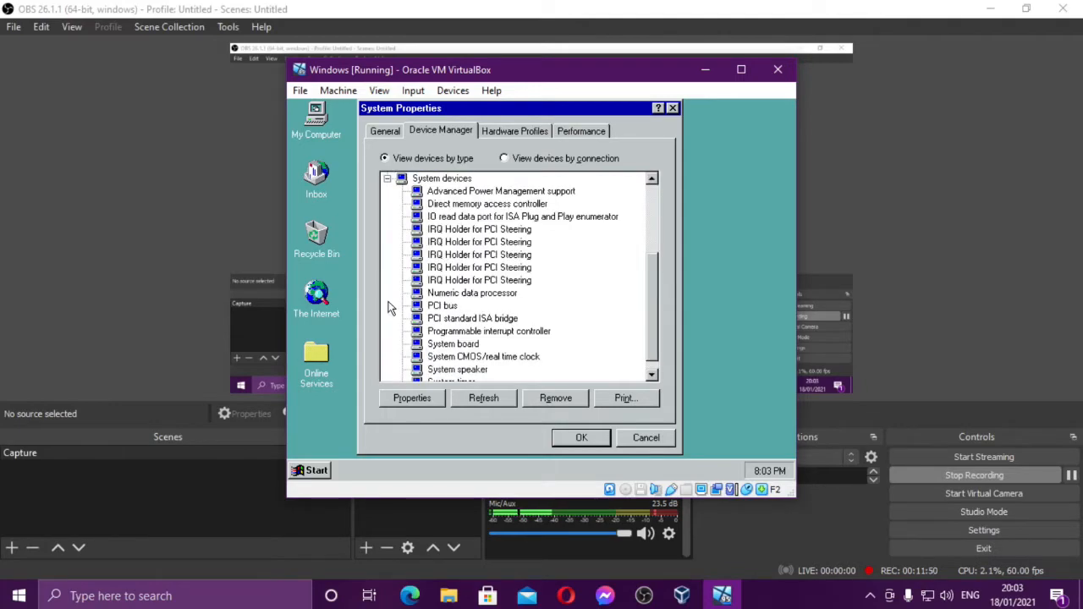
pyautogui.click(386, 179)
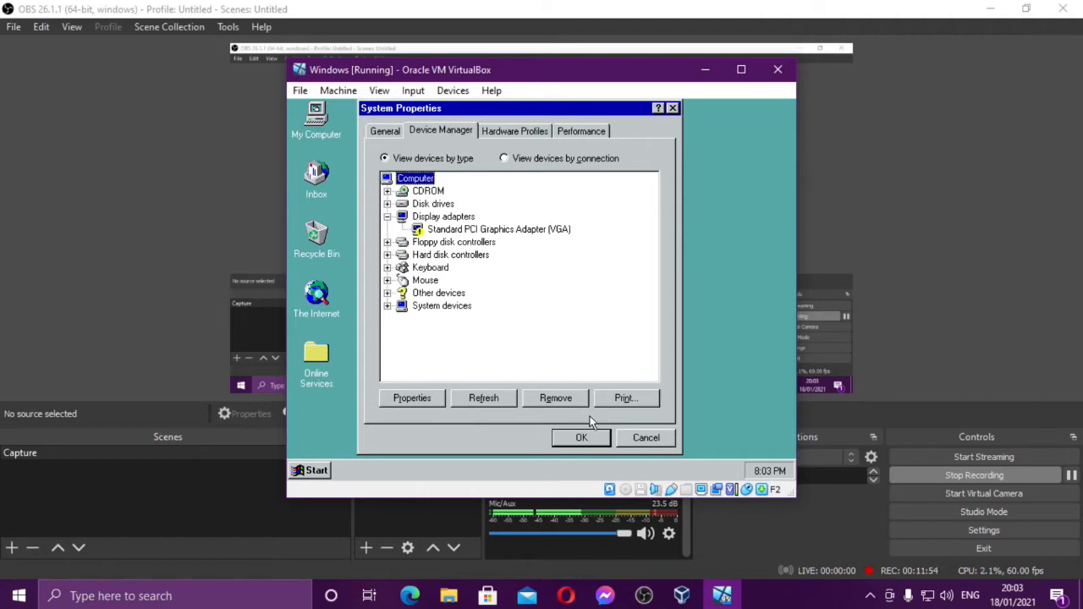
pyautogui.click(584, 437)
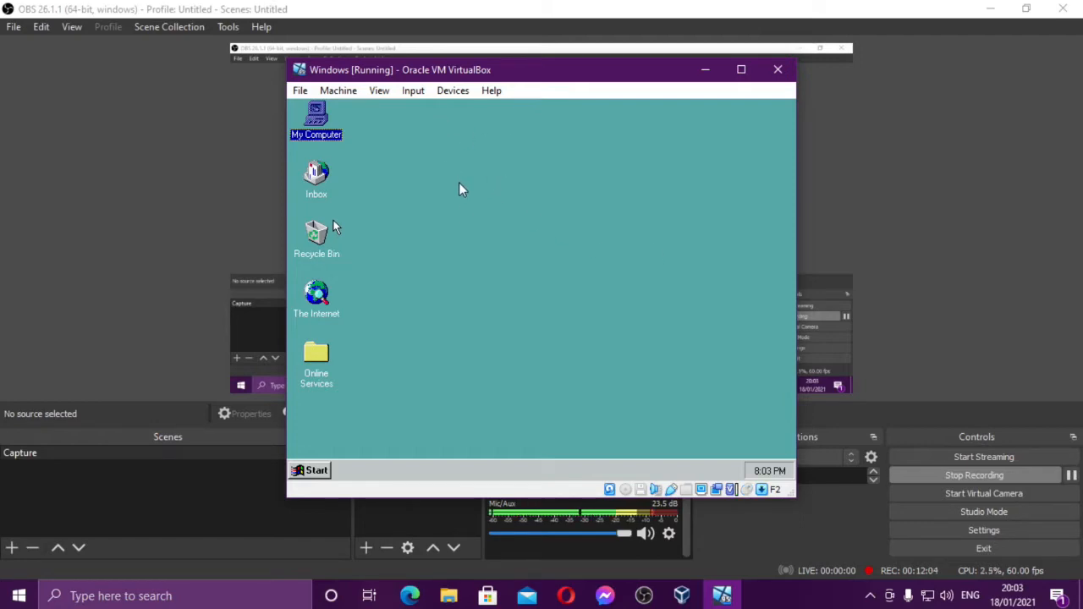
pyautogui.moveTo(566, 598)
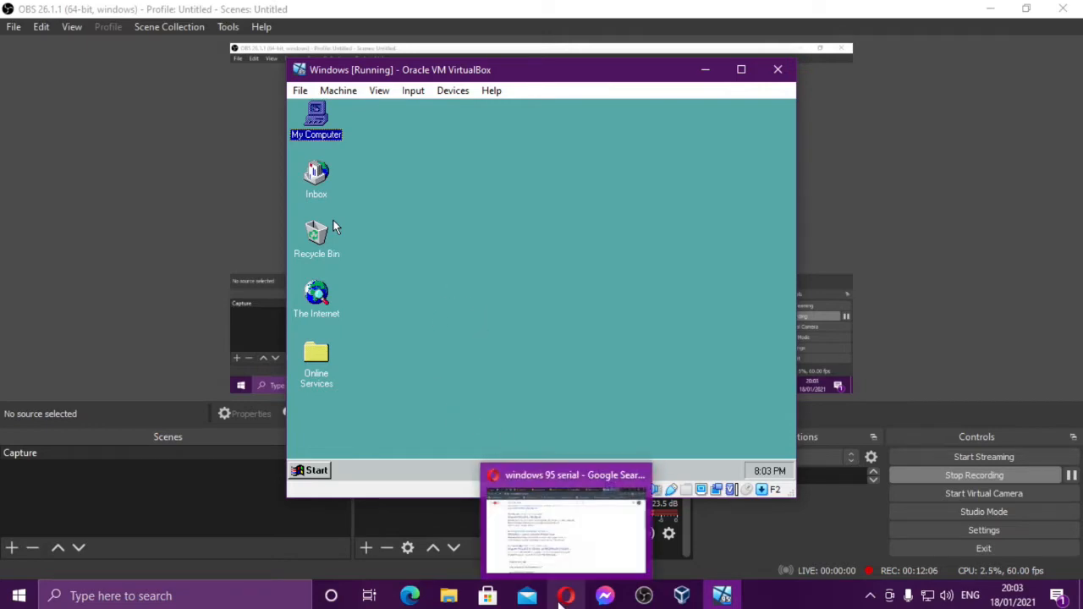
pyautogui.click(465, 93)
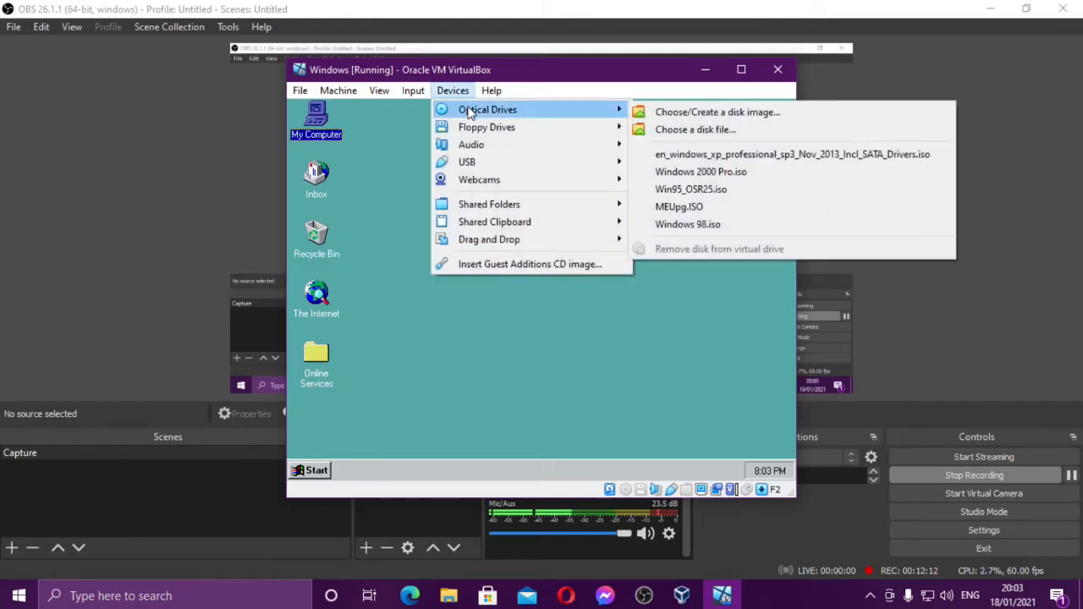
pyautogui.moveTo(476, 127)
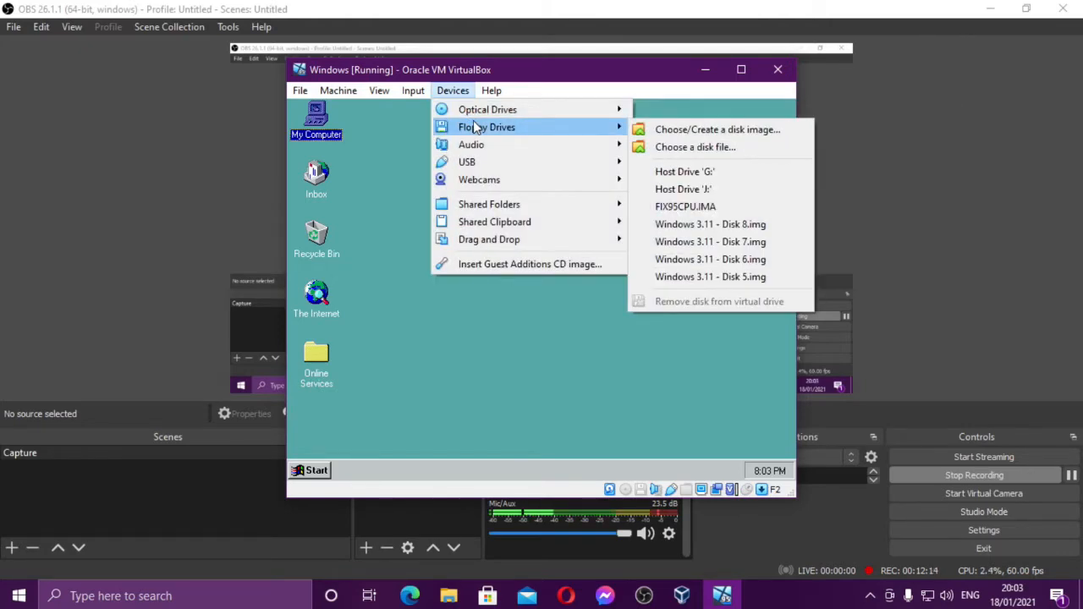
pyautogui.click(397, 175)
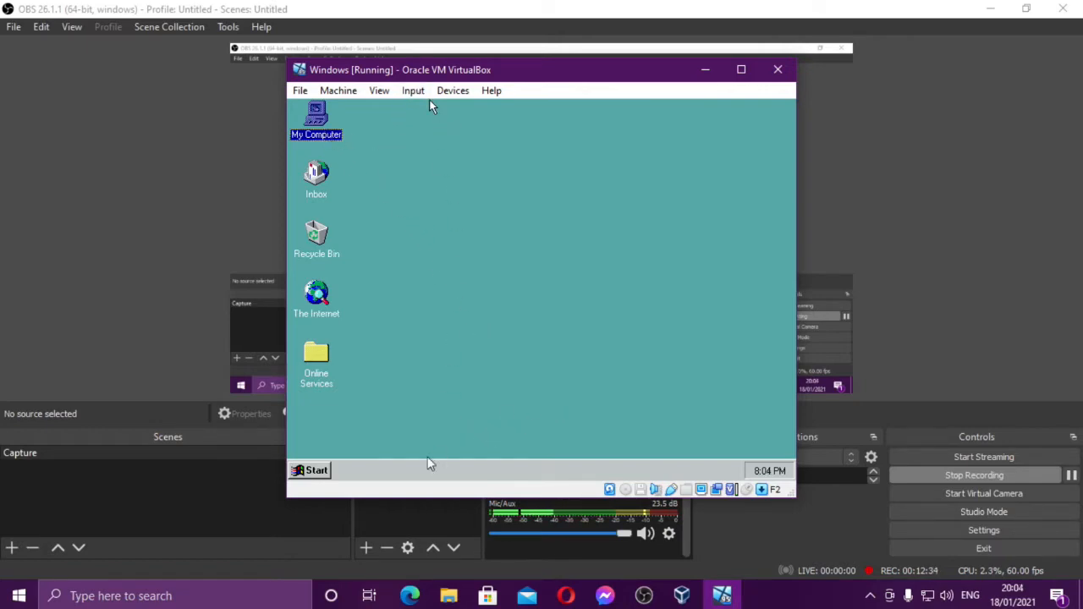
# - Shut down Windows 95 in the virtual machine
pyautogui.click(316, 471)
pyautogui.click(355, 445)
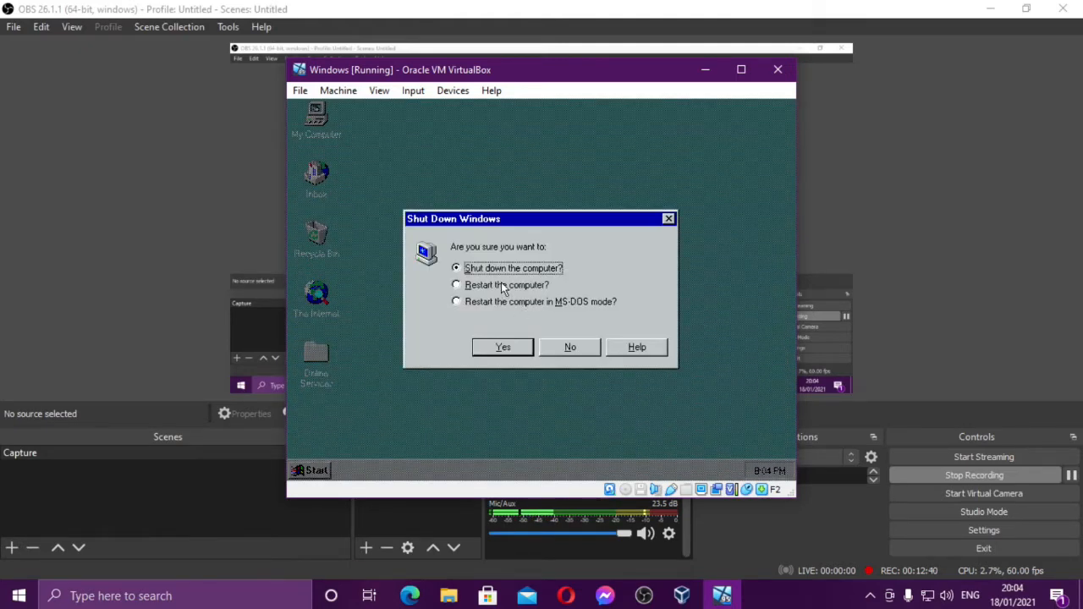
pyautogui.click(503, 347)
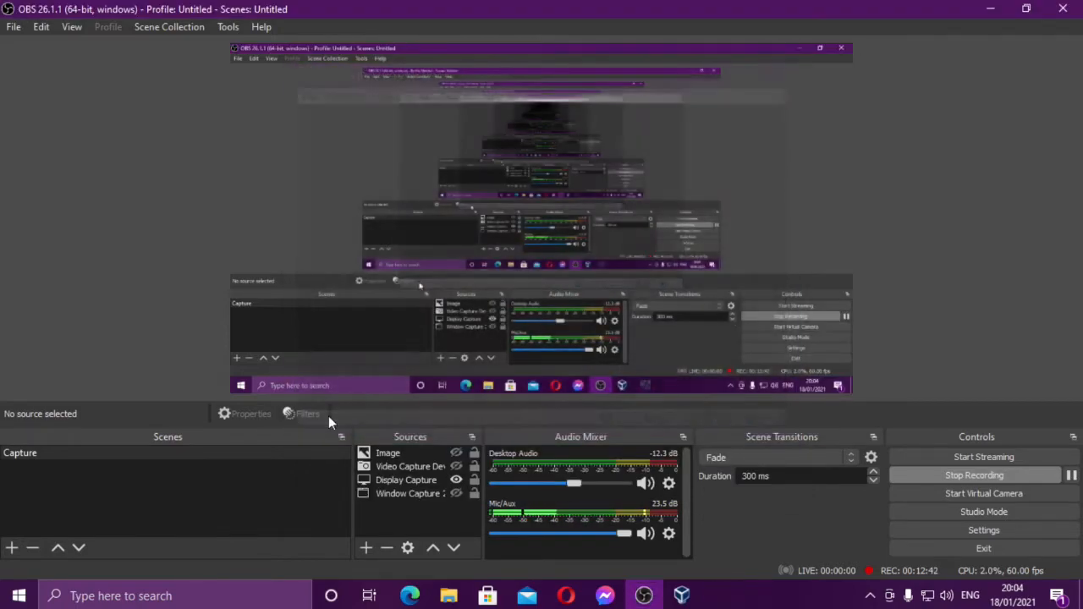
# - Switch to VirtualBox Manager and set the Windows machine's audio controller to SoundBlaster 16, saving the settings
pyautogui.click(682, 595)
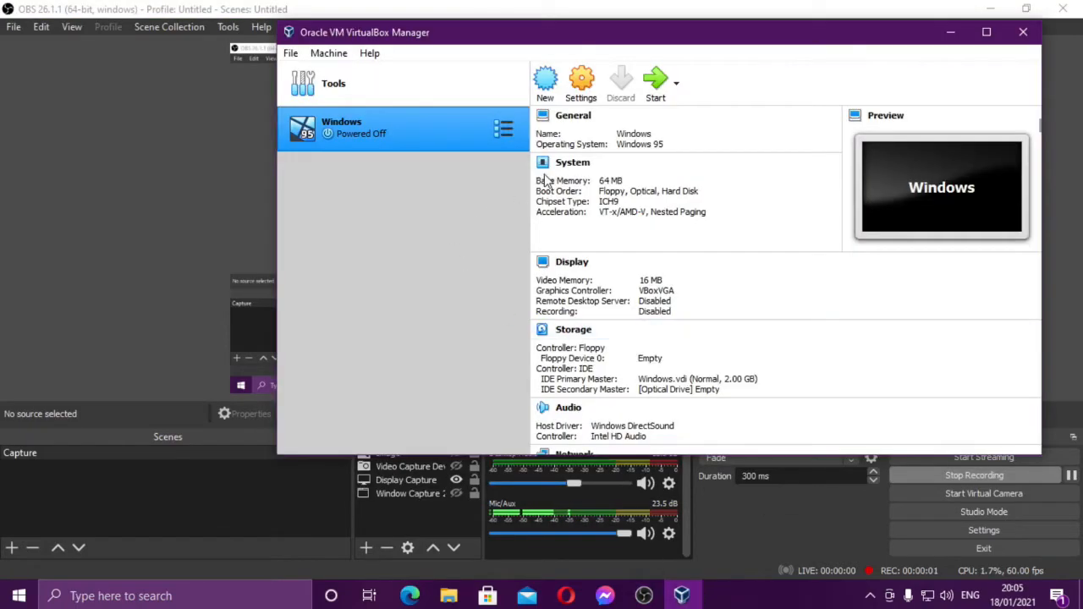
pyautogui.click(573, 121)
pyautogui.click(464, 103)
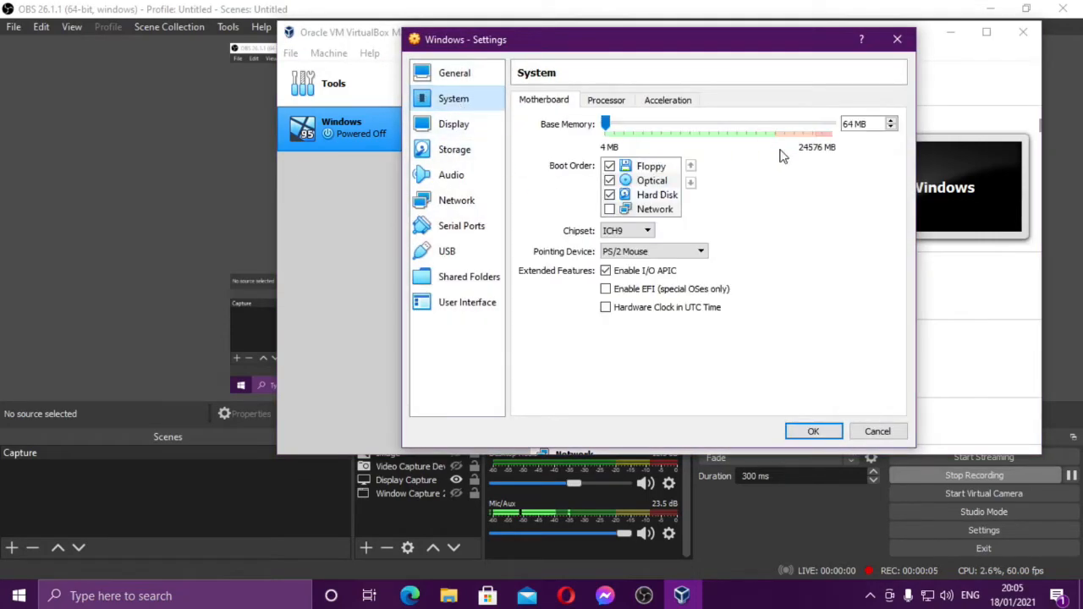
pyautogui.click(462, 174)
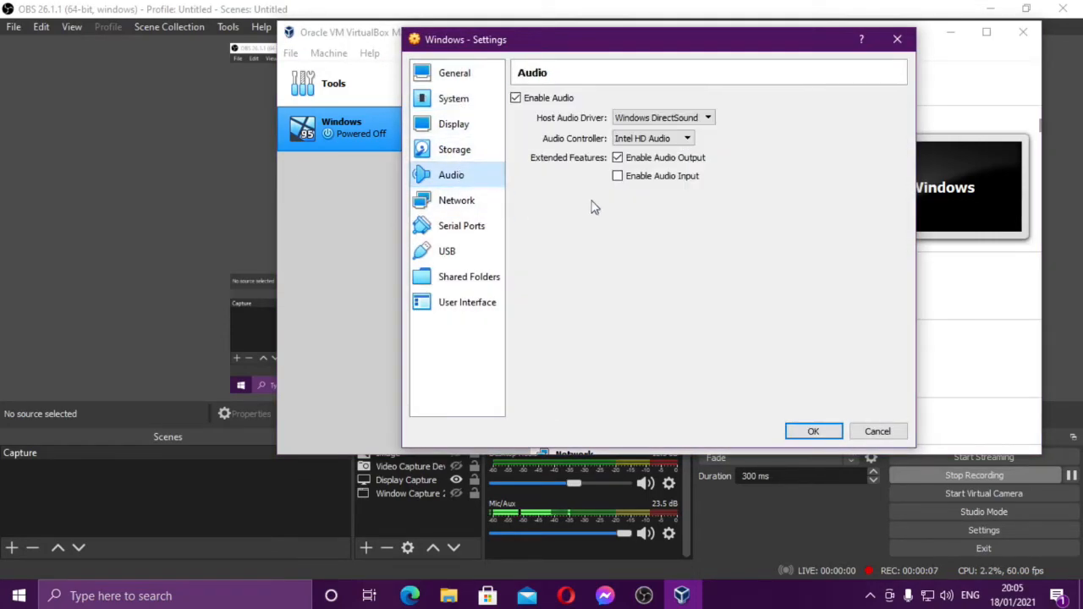
pyautogui.click(645, 138)
pyautogui.click(643, 160)
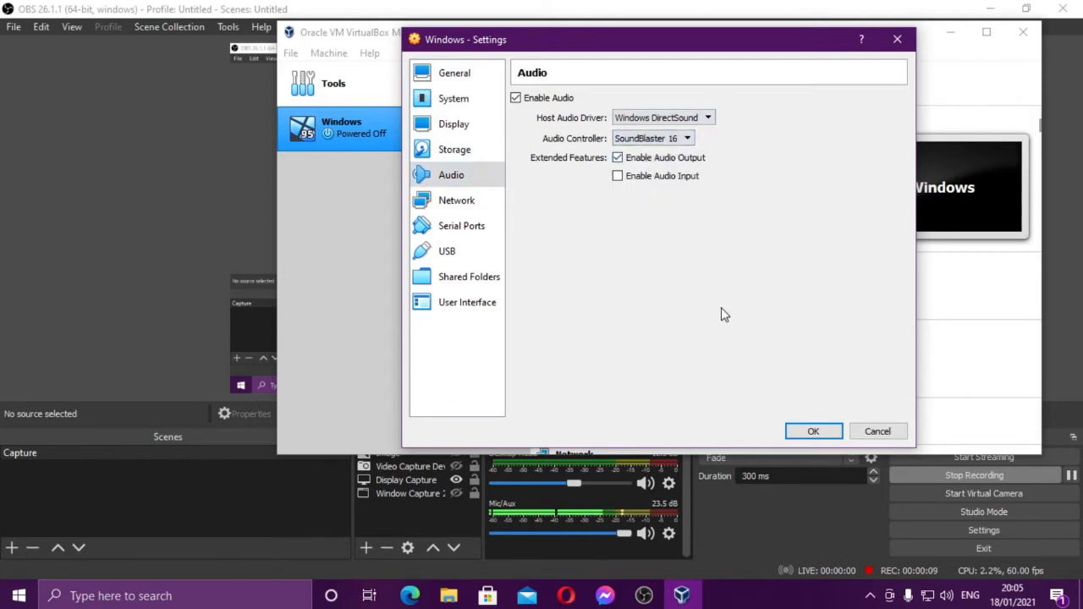
pyautogui.click(813, 433)
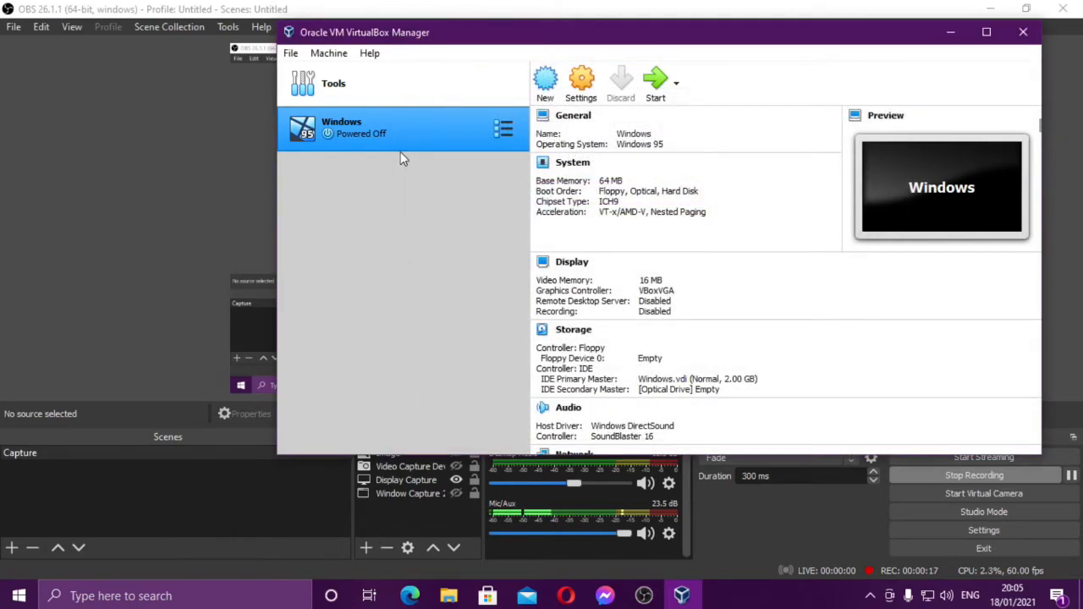
# - Start the Windows virtual machine through to the desktop and dismiss the keyboard capture and mouse pointer integration notices
pyautogui.doubleClick(376, 138)
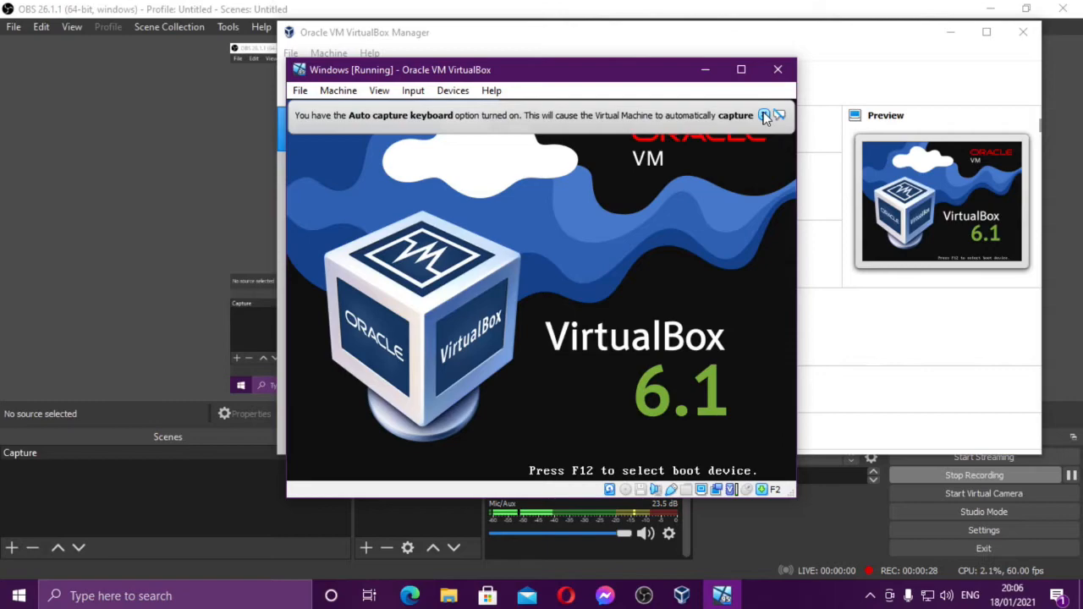
pyautogui.click(764, 116)
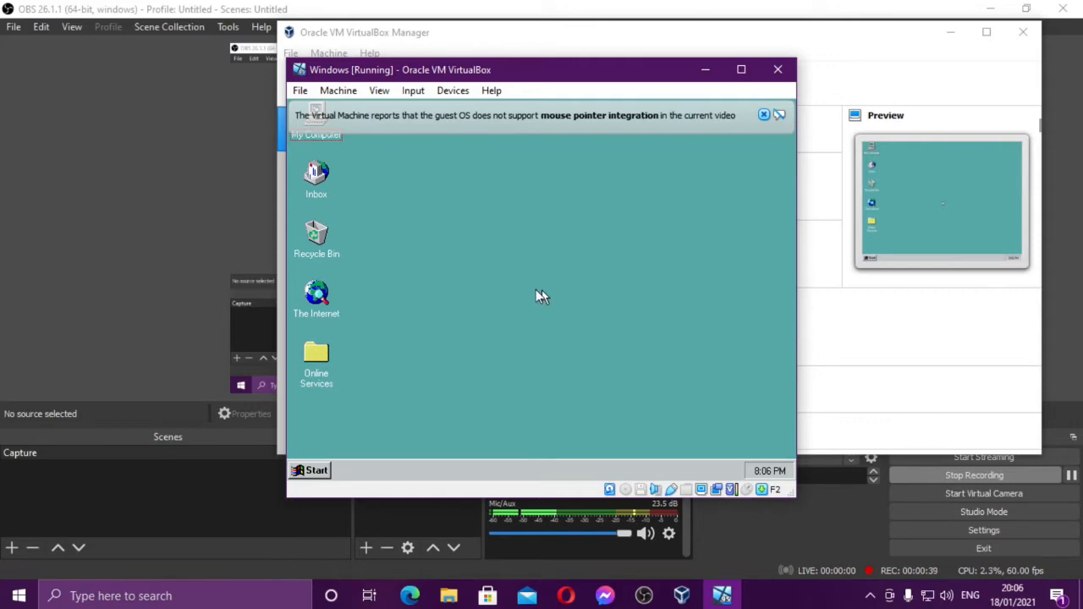
pyautogui.click(536, 289)
pyautogui.press('Control_R')
pyautogui.click(763, 114)
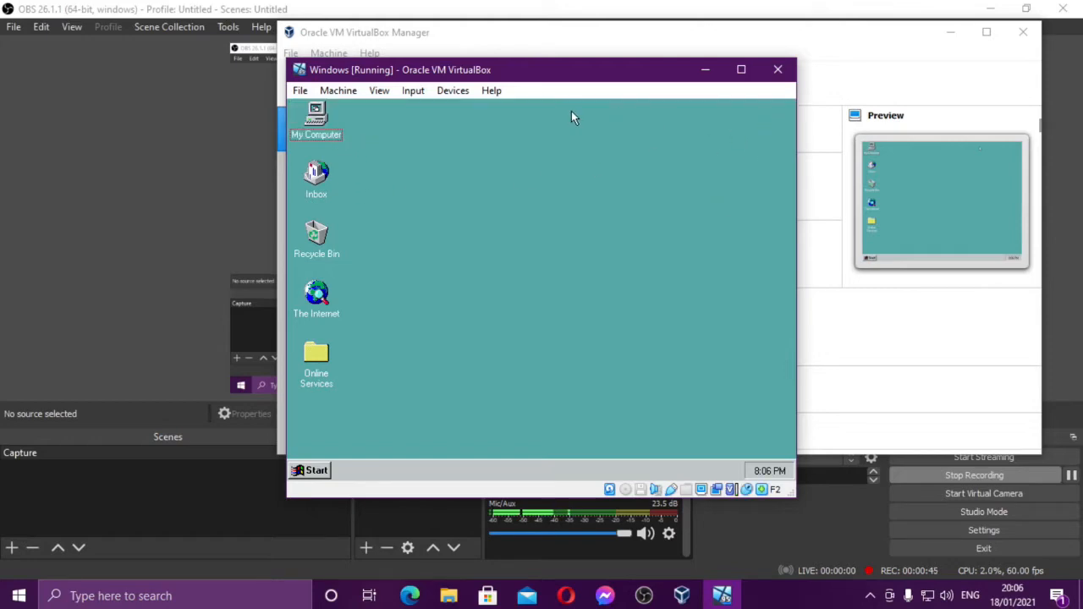
# - Refresh and examine the Device Manager list and the computer's IRQ resources from Control Panel's System properties, and close them
pyautogui.press('Return')
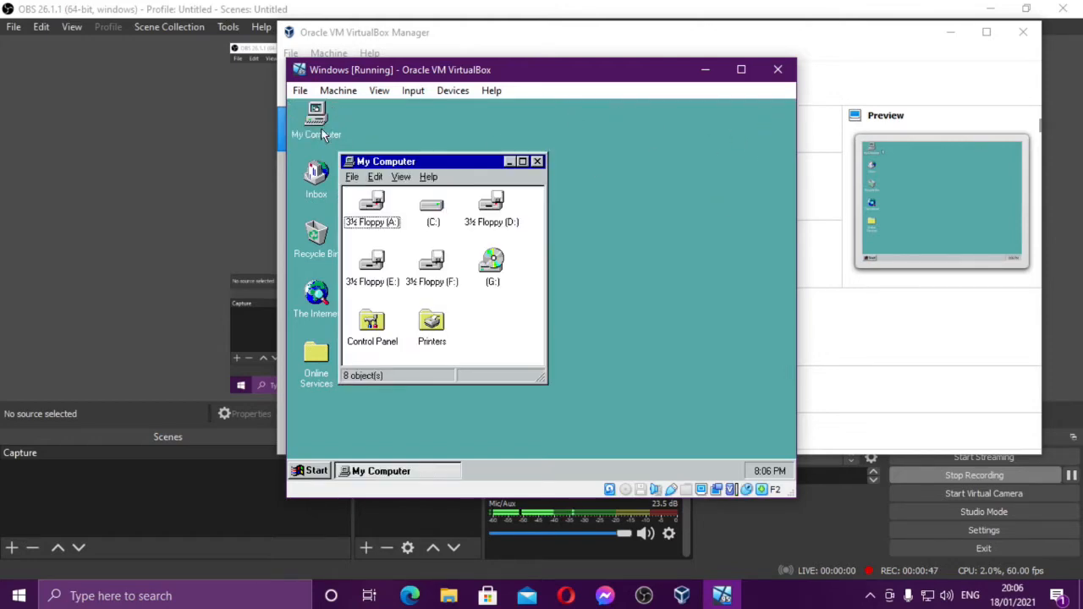
pyautogui.click(536, 161)
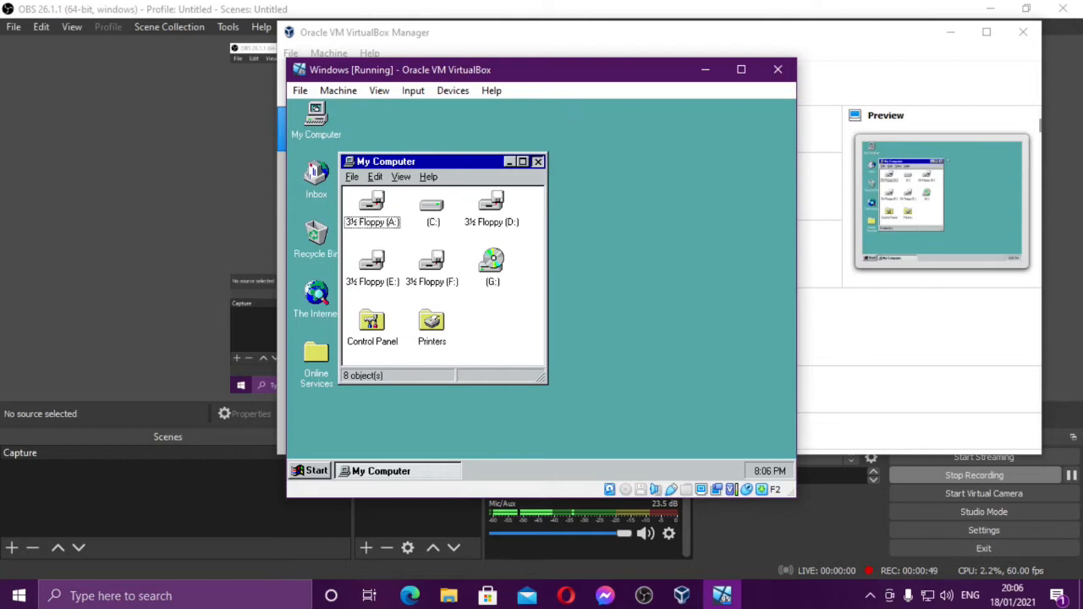
pyautogui.click(310, 470)
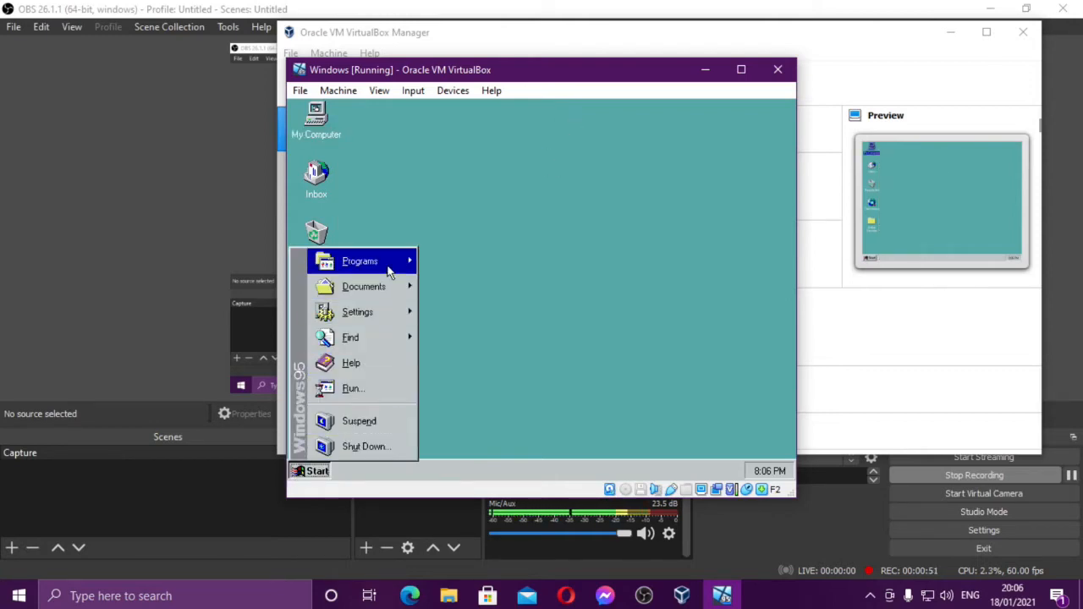
pyautogui.moveTo(397, 310)
pyautogui.click(452, 308)
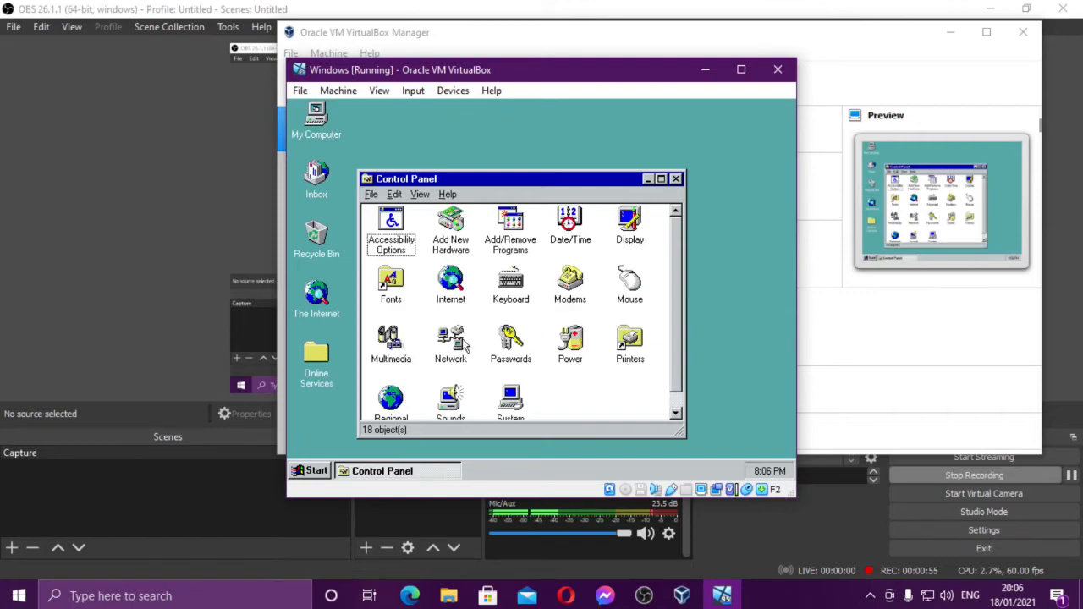
pyautogui.doubleClick(516, 420)
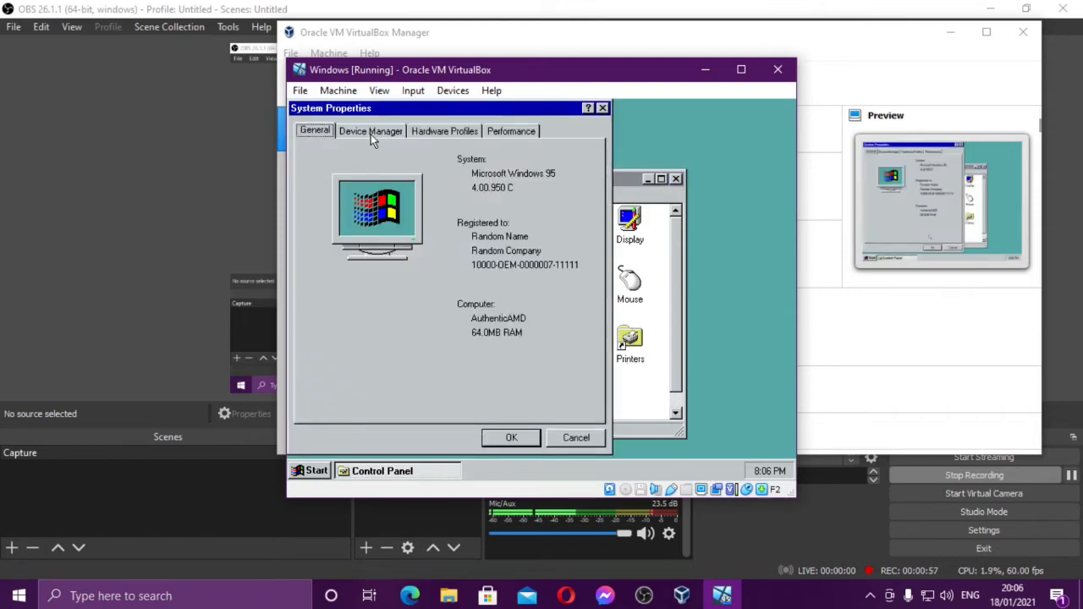
pyautogui.click(371, 132)
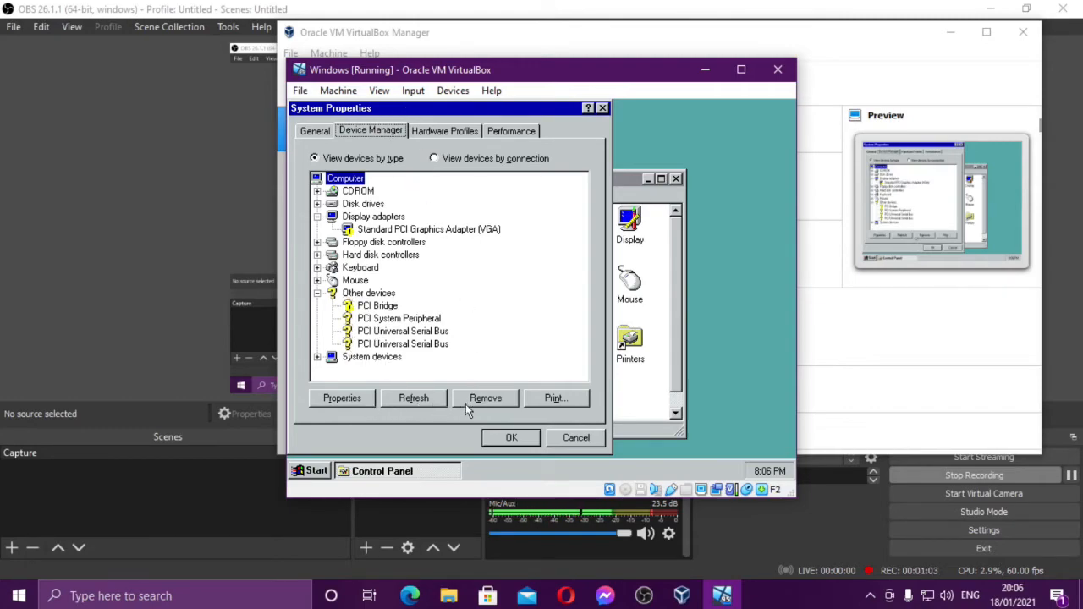
pyautogui.click(410, 403)
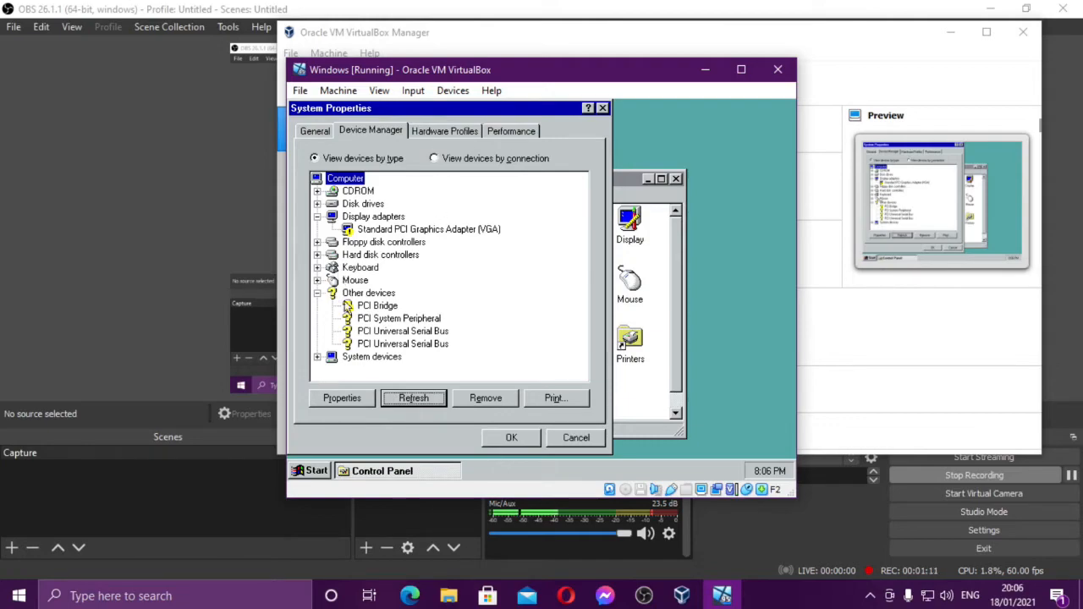
pyautogui.click(346, 404)
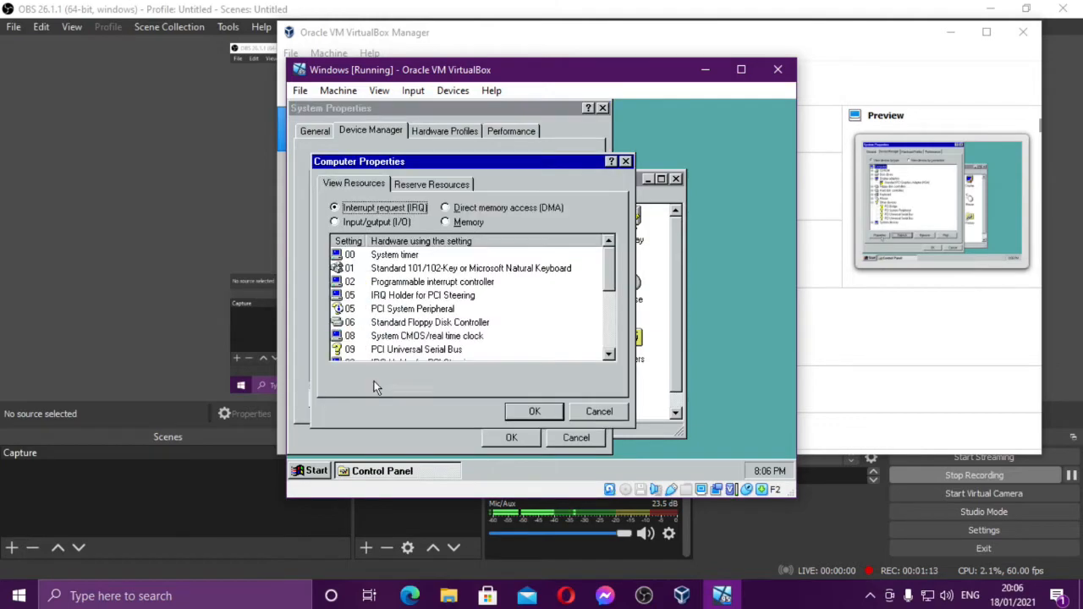
pyautogui.click(598, 415)
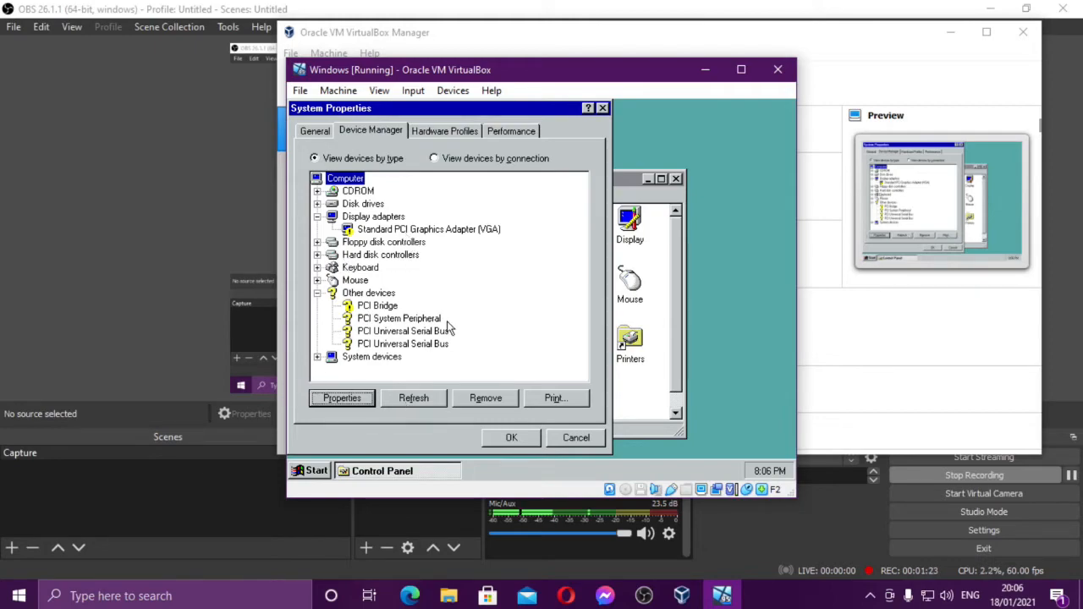
pyautogui.click(511, 444)
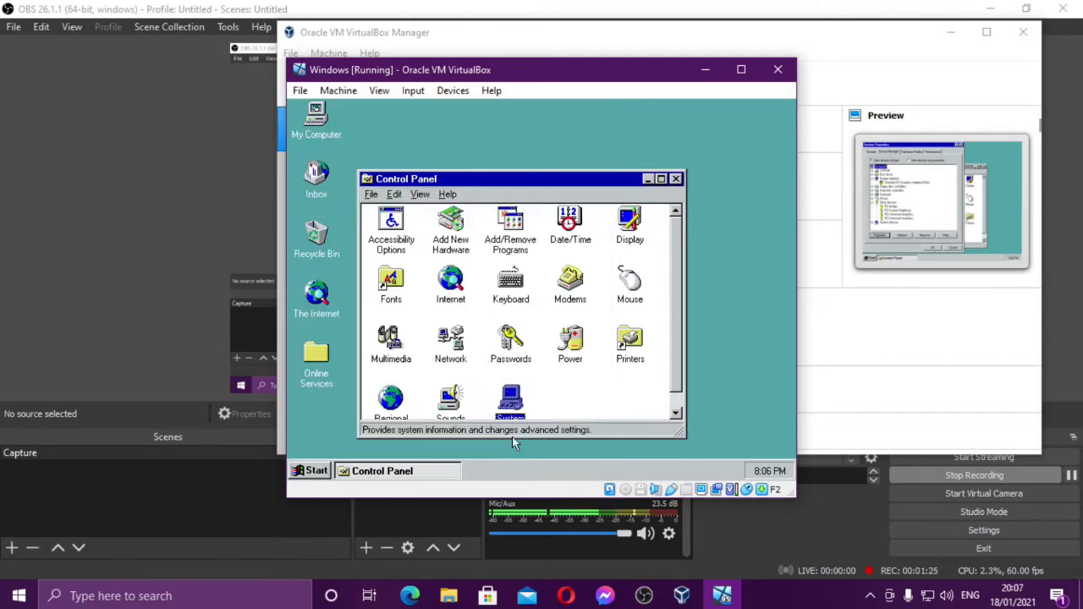
# - Run the Add New Hardware Wizard from Control Panel with automatic hardware detection, and start installing the detected devices
pyautogui.click(451, 221)
pyautogui.doubleClick(451, 222)
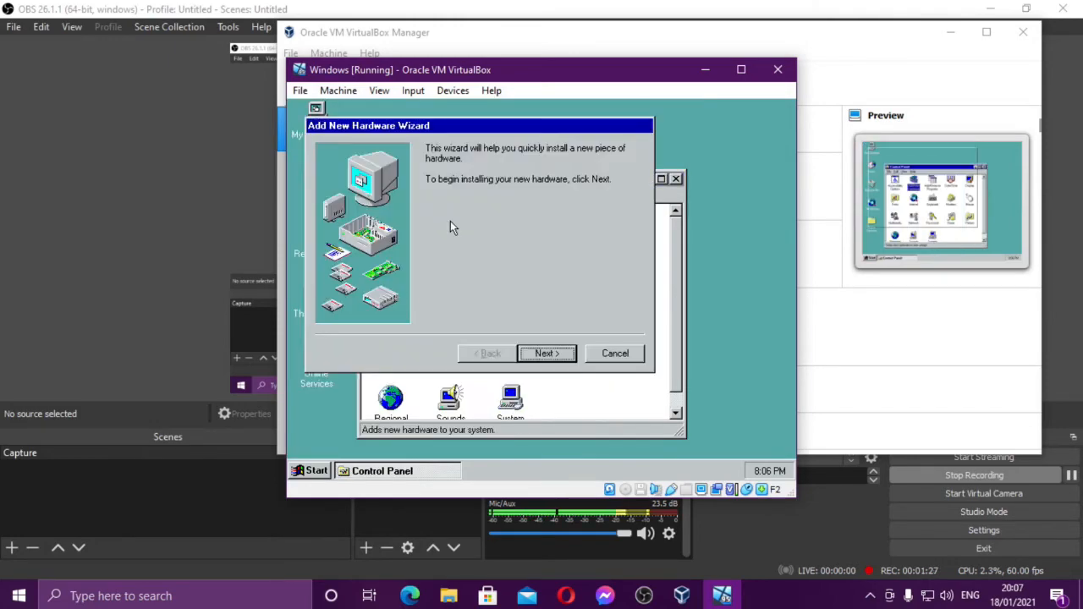
pyautogui.click(560, 357)
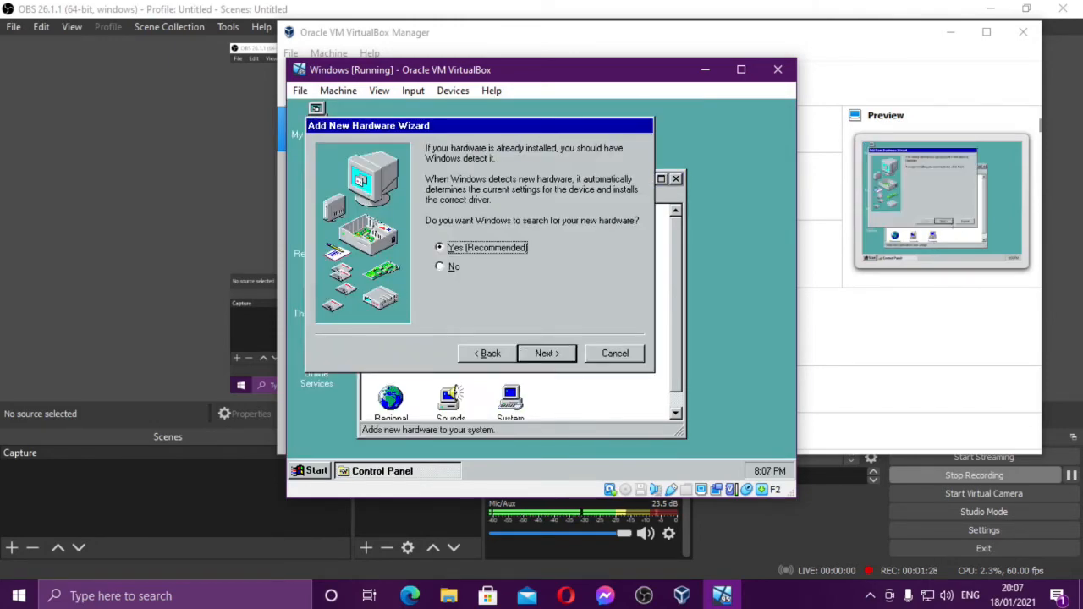
pyautogui.click(546, 355)
pyautogui.click(546, 356)
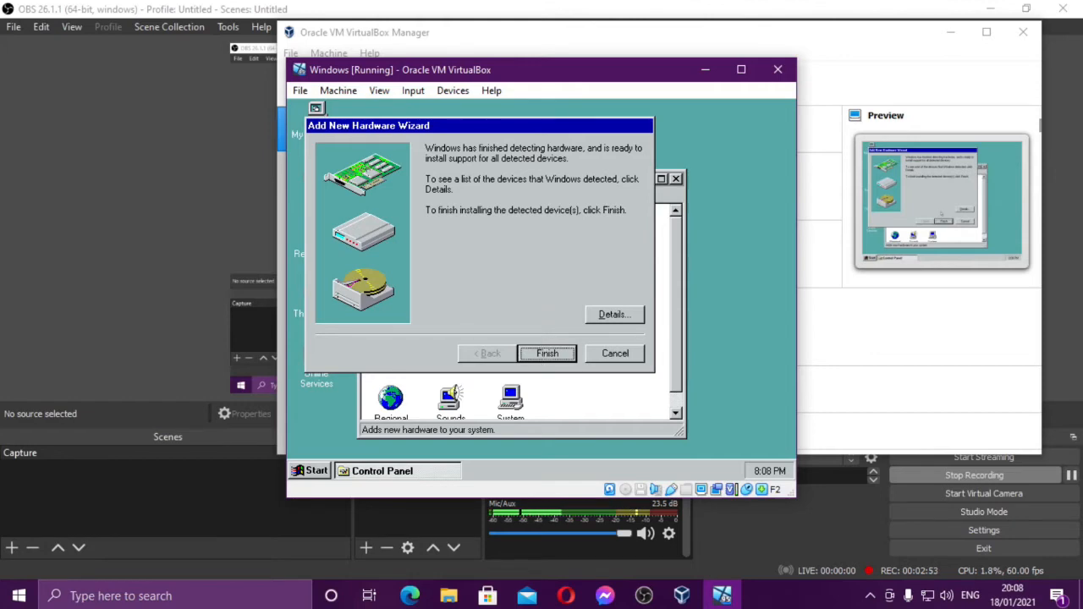
pyautogui.click(544, 356)
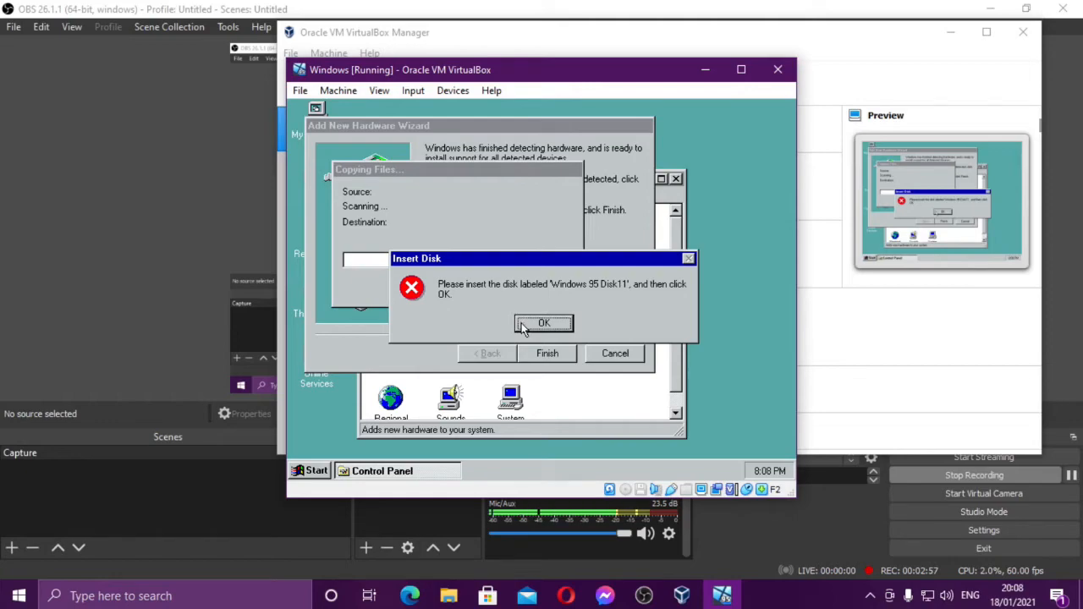
pyautogui.click(522, 328)
# - Open My Computer to check the drives and mount Win95_OSR25.iso in the virtual optical drive
pyautogui.doubleClick(317, 112)
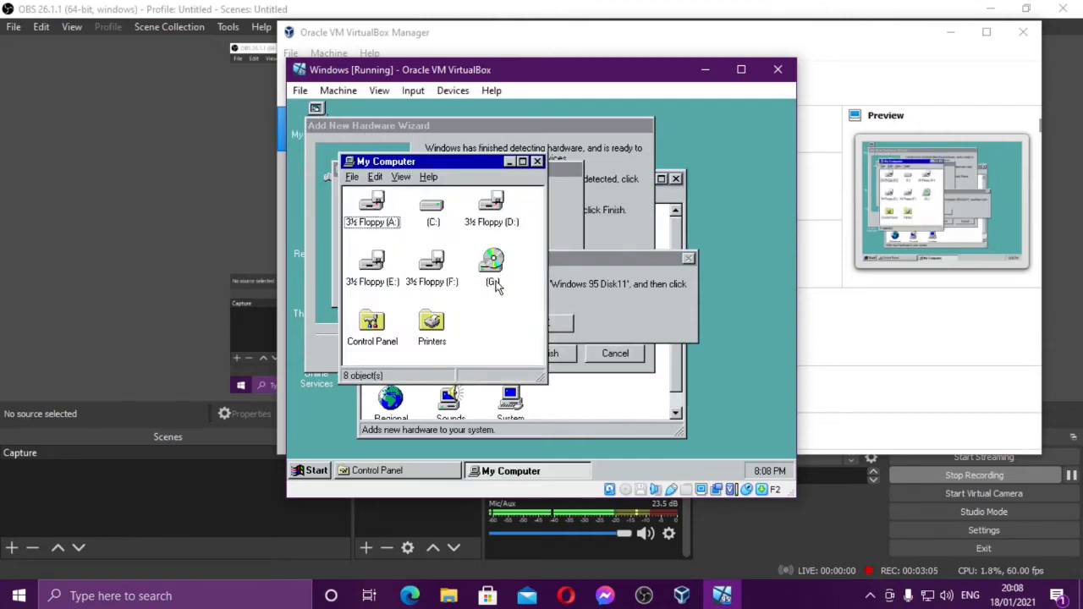
pyautogui.click(453, 91)
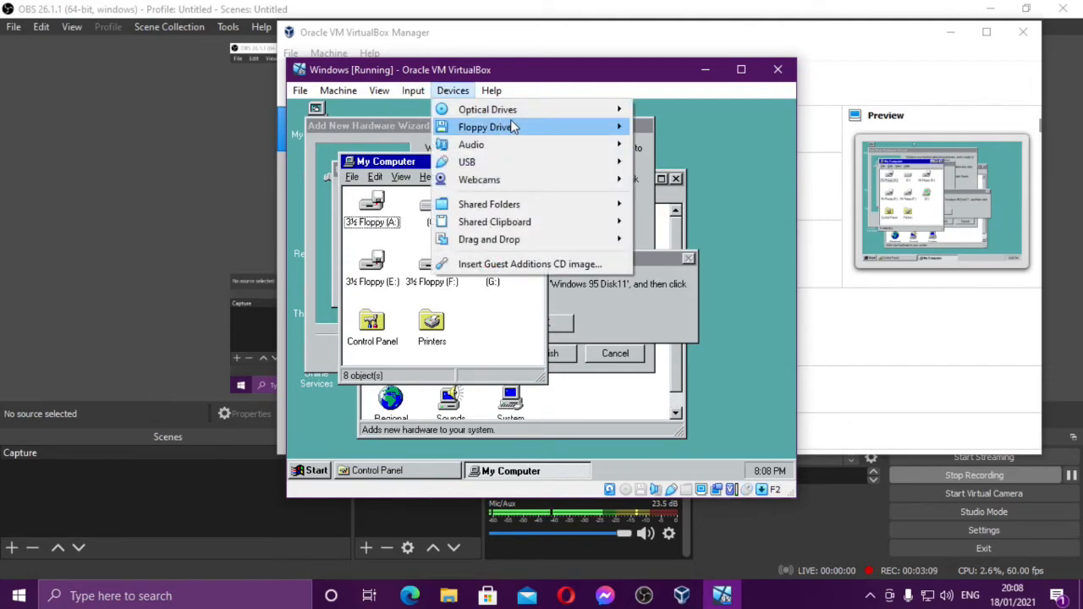
pyautogui.moveTo(550, 116)
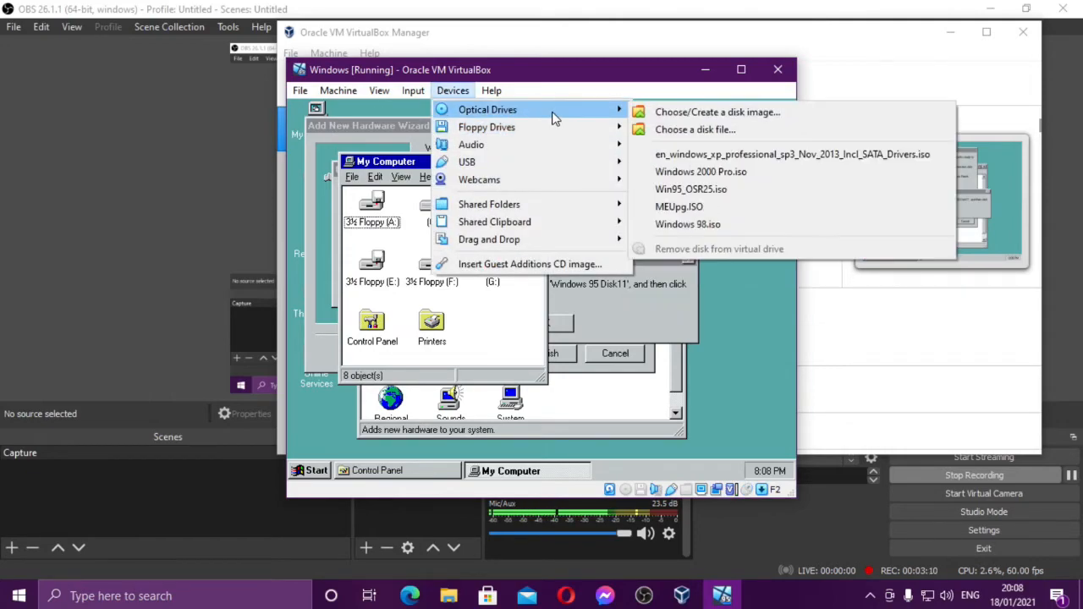
pyautogui.click(689, 192)
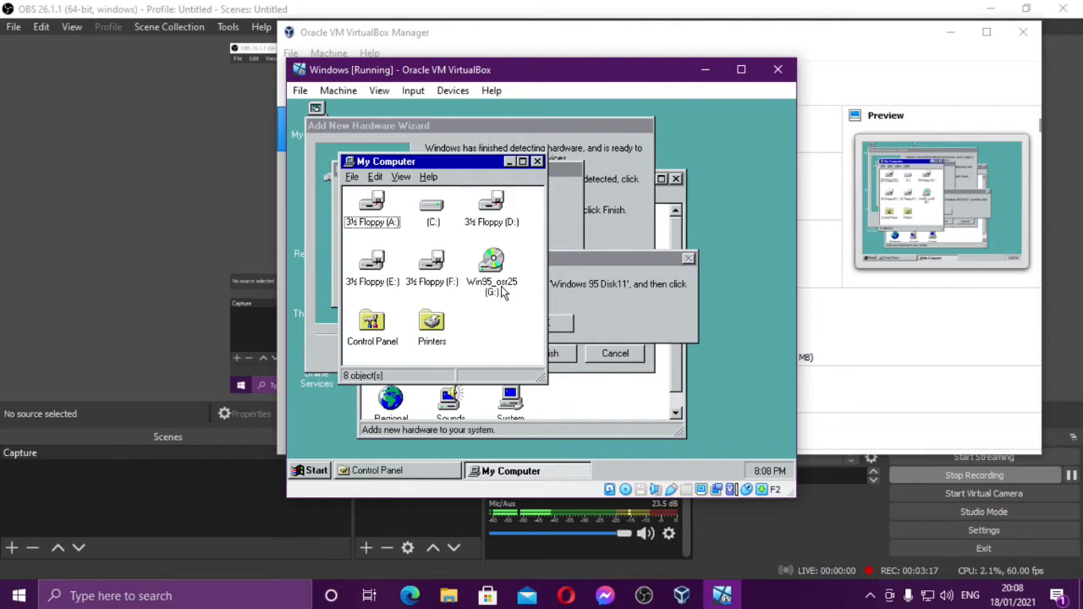
# - Look through the win95 folder on the Win95_osr25 (G:) disc for the setup cabinet files, and close the folder
pyautogui.doubleClick(497, 270)
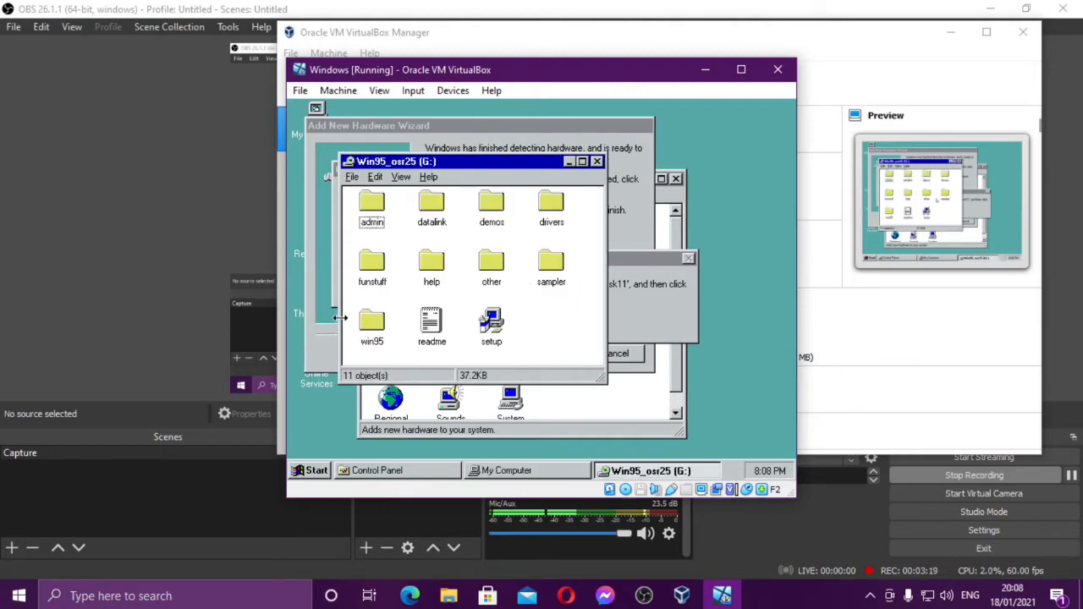
pyautogui.doubleClick(372, 326)
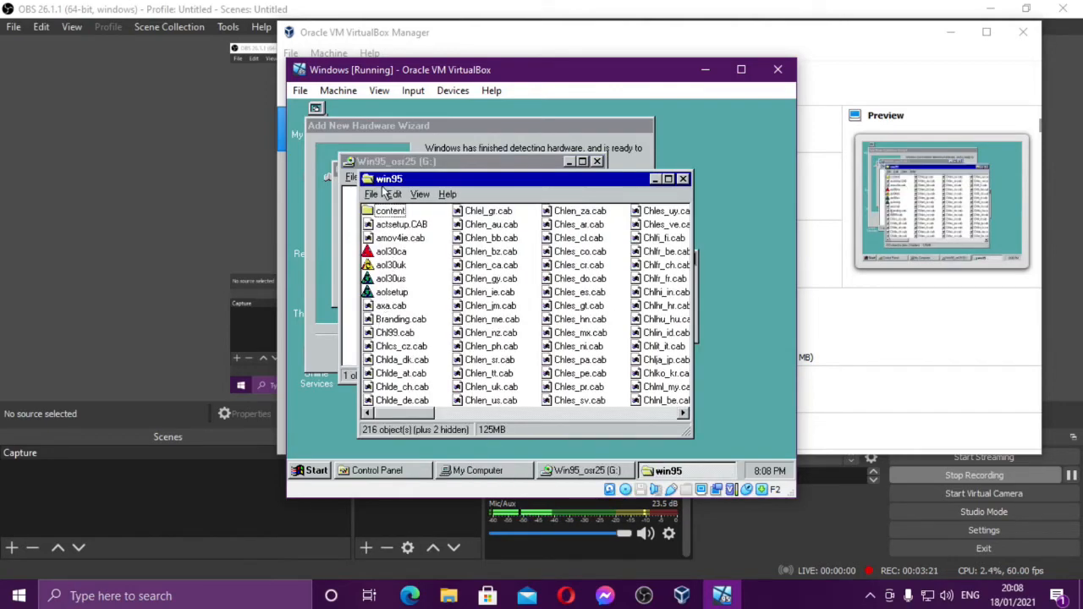
pyautogui.click(683, 179)
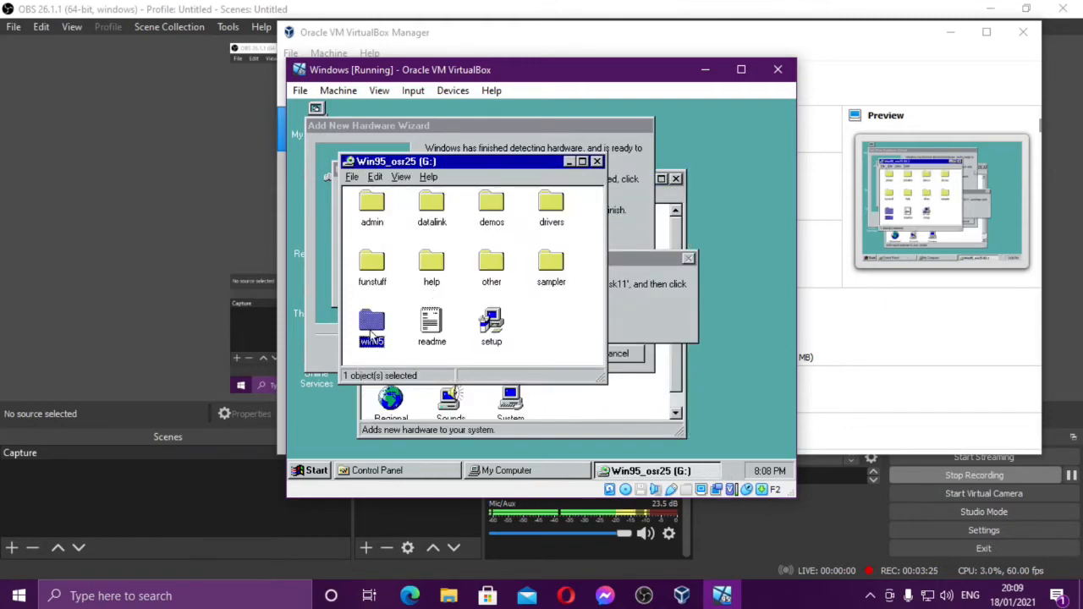
# - Copy the win95 folder from the Win95_osr25 (G:) disc and paste it onto the desktop
pyautogui.rightClick(370, 330)
pyautogui.click(423, 411)
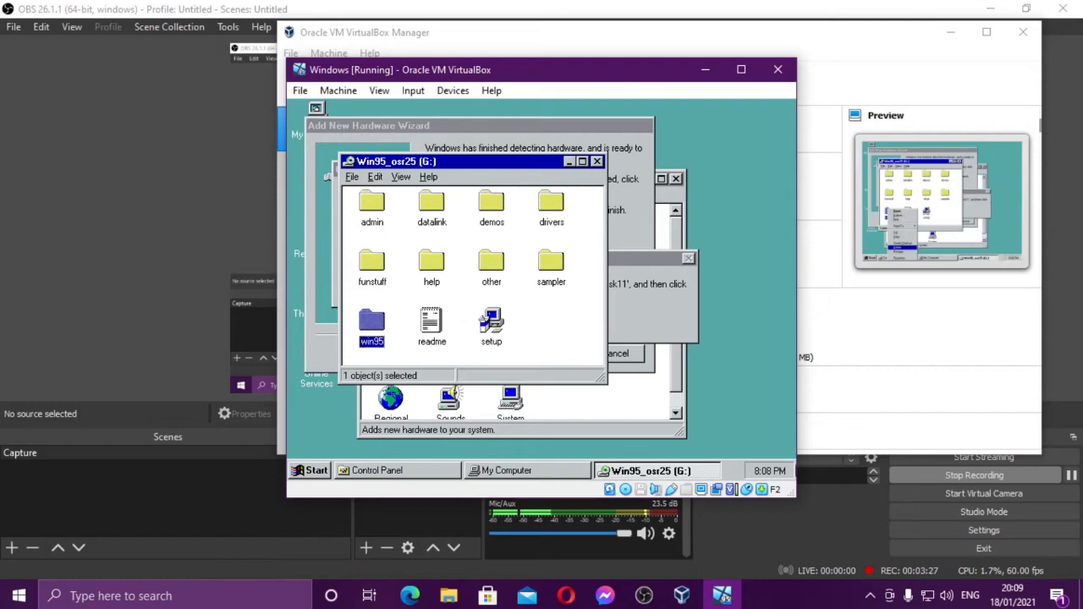
pyautogui.rightClick(729, 423)
pyautogui.click(684, 417)
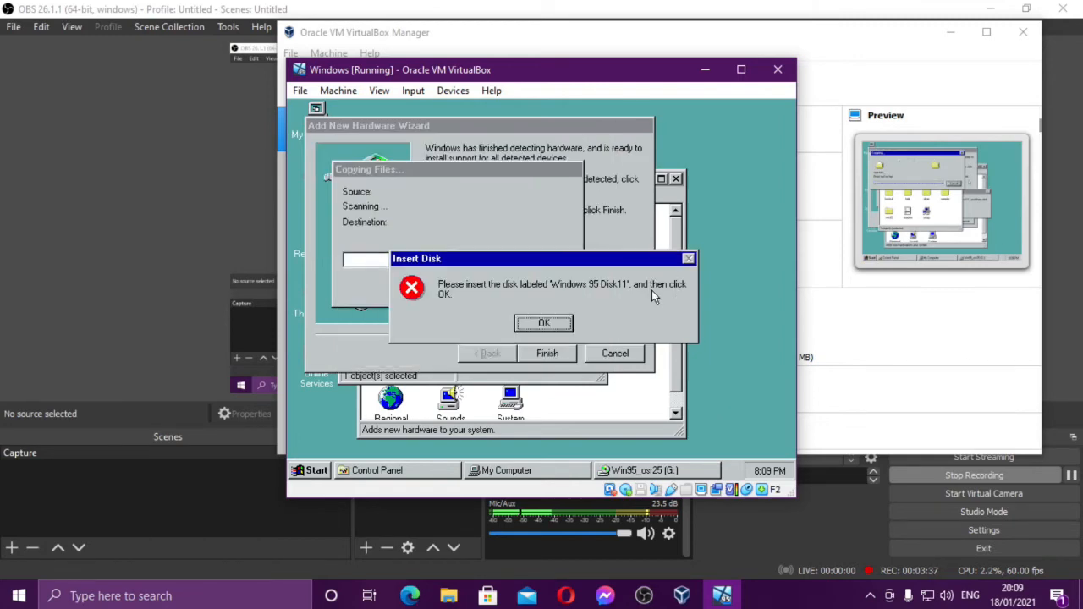
# - Answer the Windows 95 Disk11 request, browse to the desktop's win95 folder as the file source, and close Control Panel
pyautogui.click(557, 324)
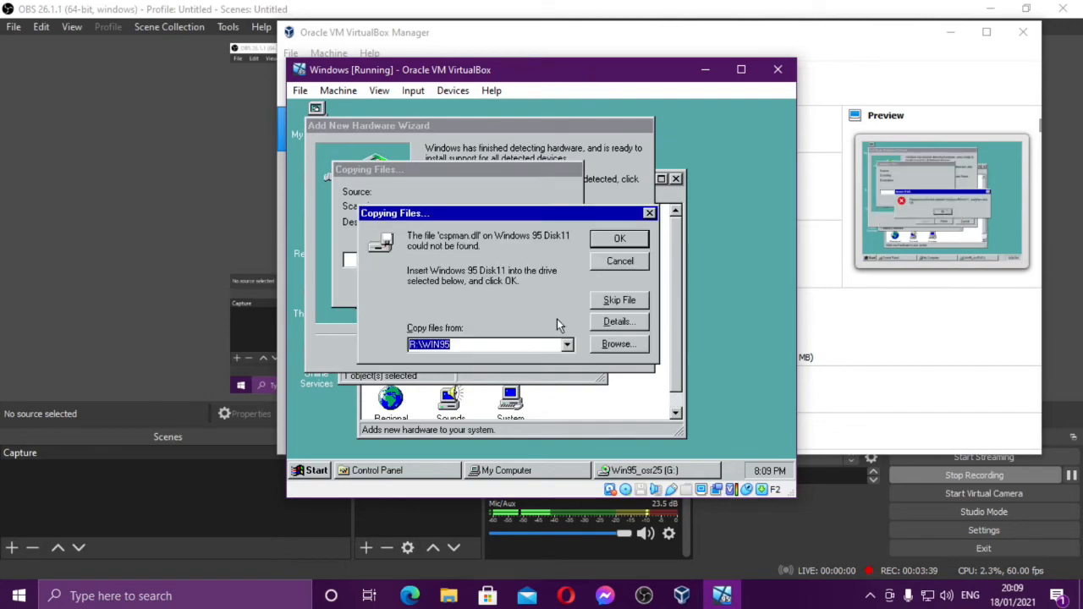
pyautogui.click(616, 345)
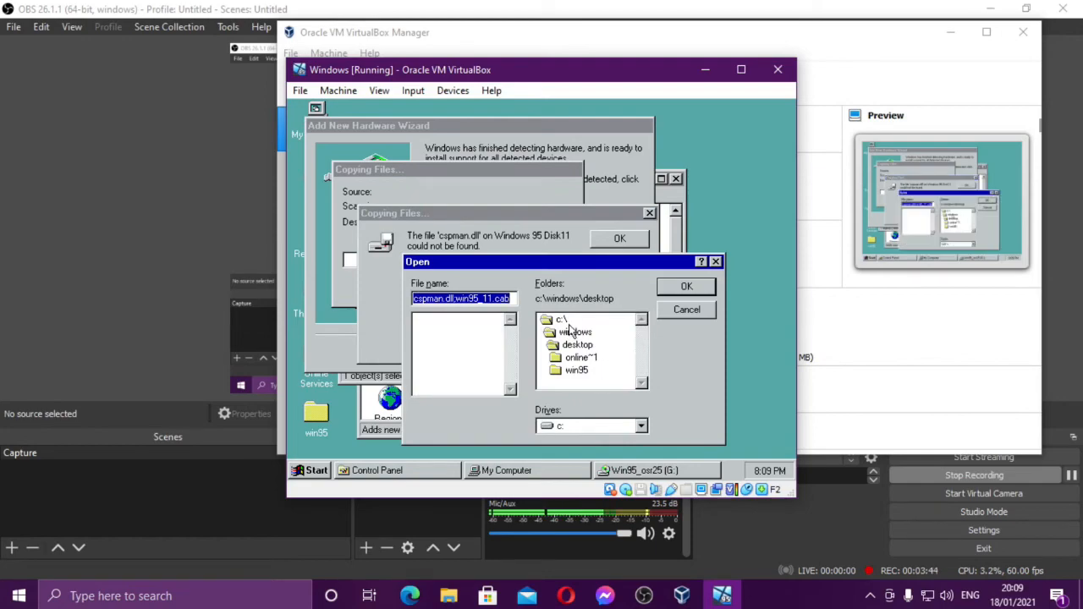
pyautogui.click(578, 372)
pyautogui.doubleClick(578, 371)
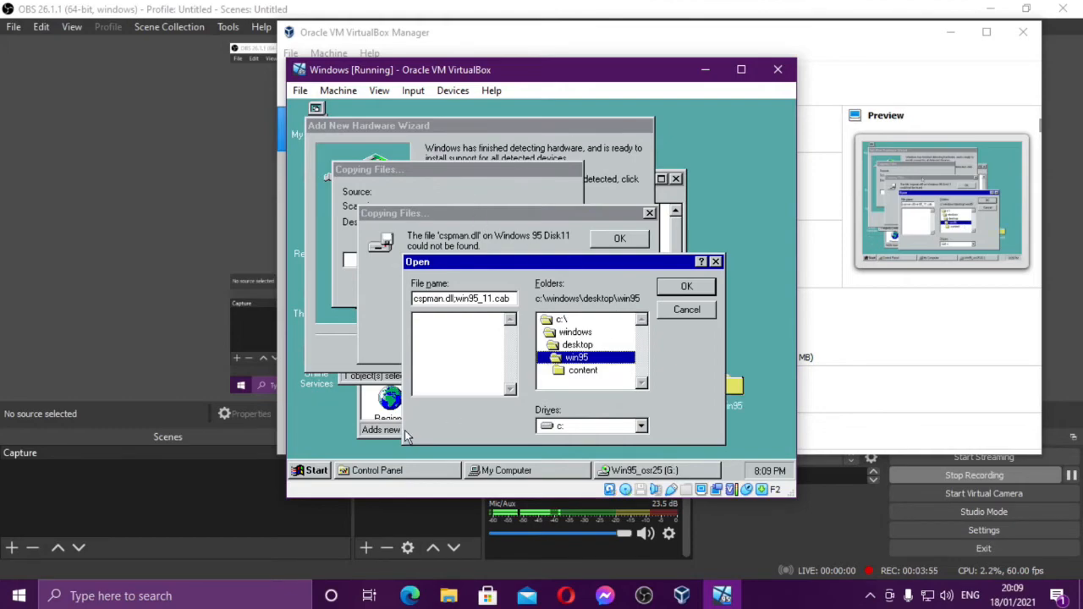
pyautogui.click(369, 438)
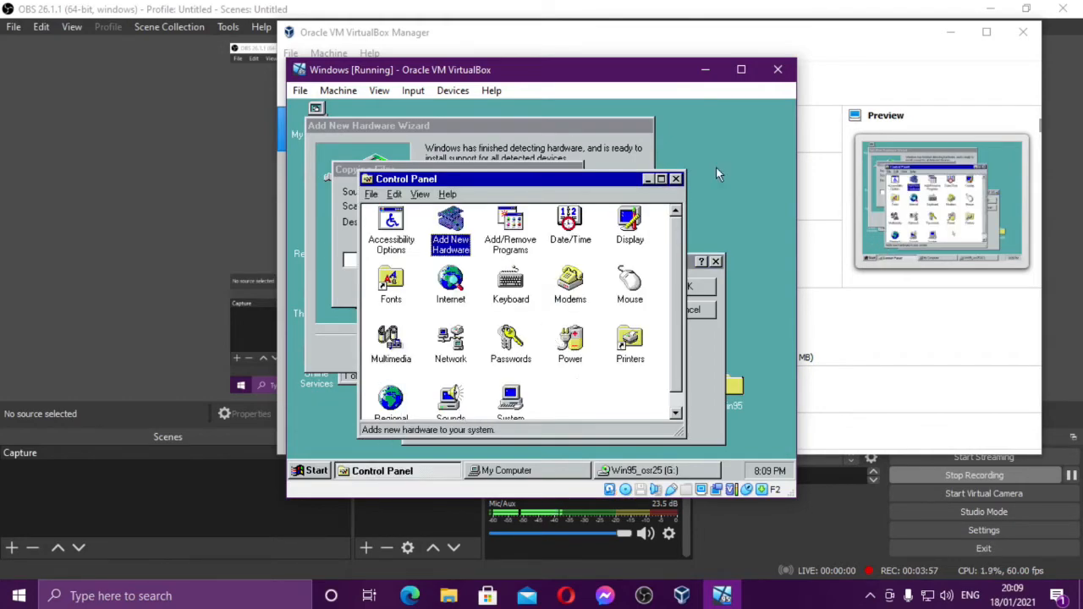
pyautogui.click(676, 179)
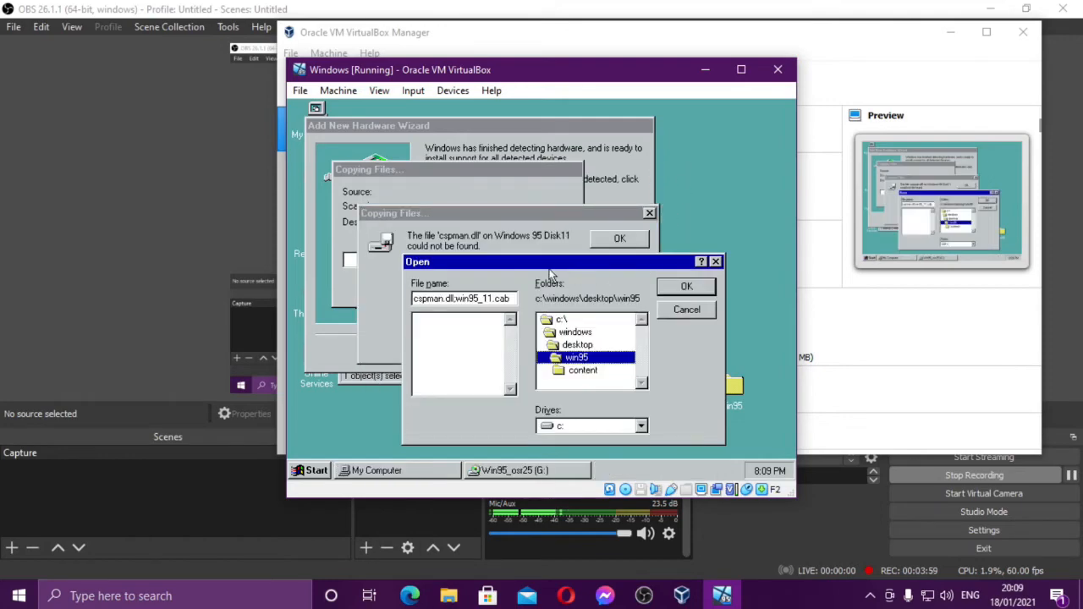
# - Look through the drivers and win95 folders on the Win95_osr25 (G:) disc for the required cabinet files
pyautogui.doubleClick(320, 110)
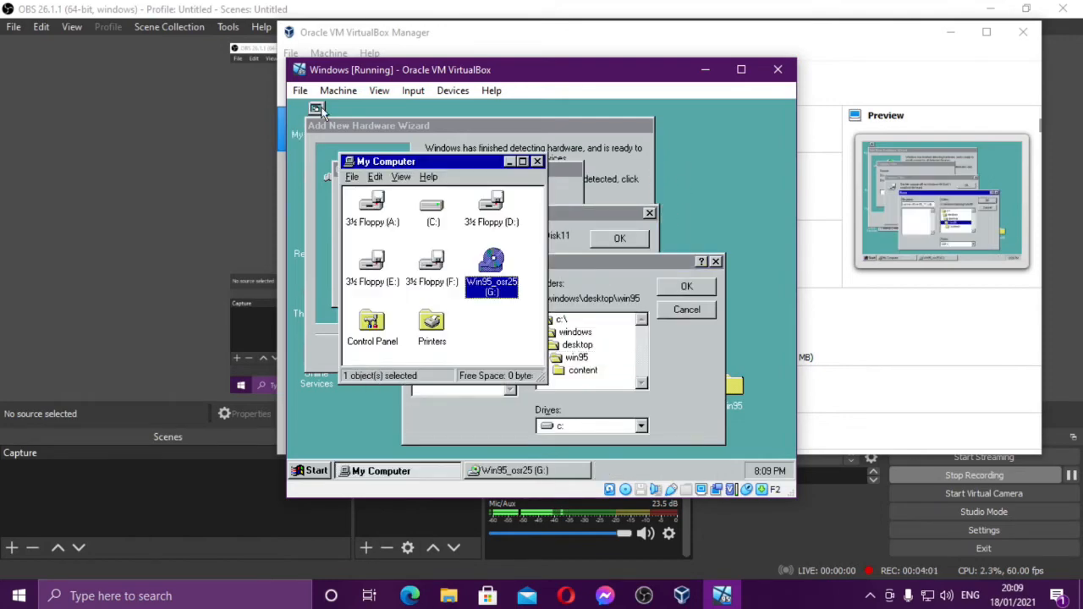
pyautogui.doubleClick(493, 286)
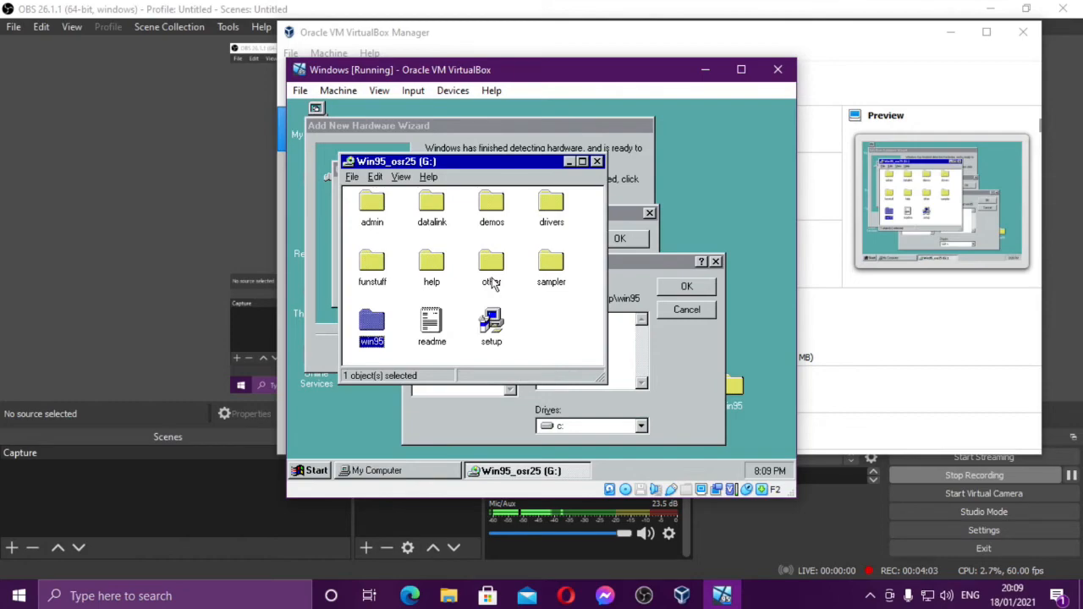
pyautogui.doubleClick(554, 216)
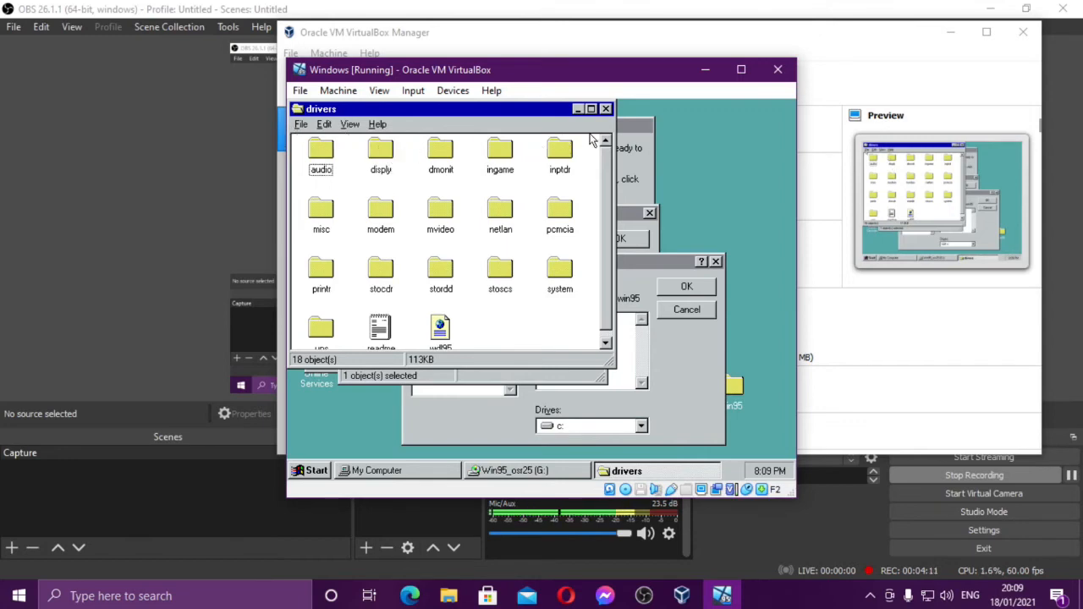
pyautogui.rightClick(551, 325)
pyautogui.click(551, 324)
pyautogui.click(606, 110)
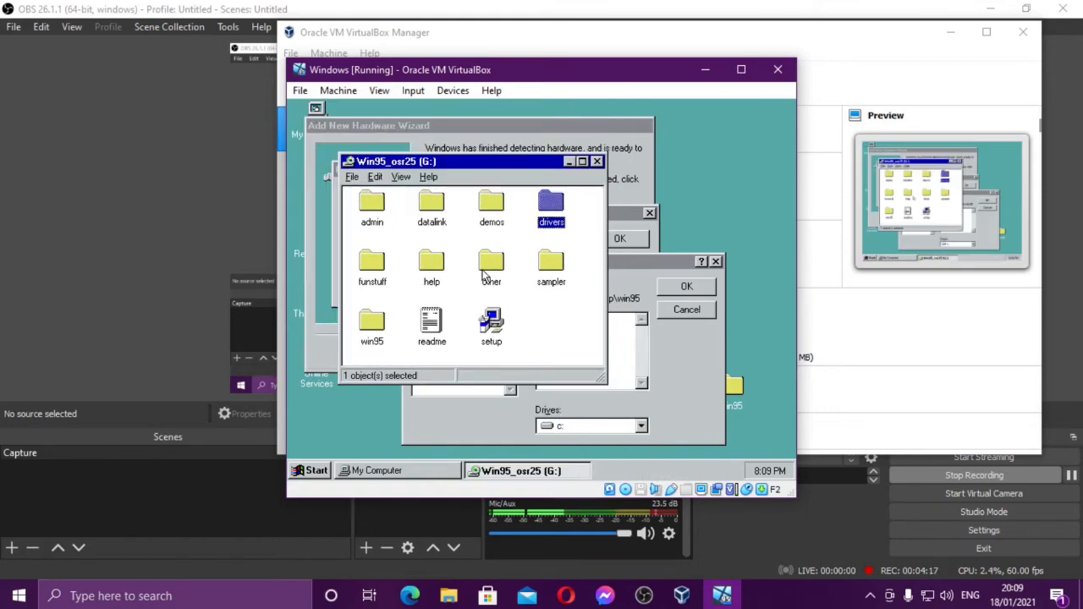
pyautogui.doubleClick(361, 330)
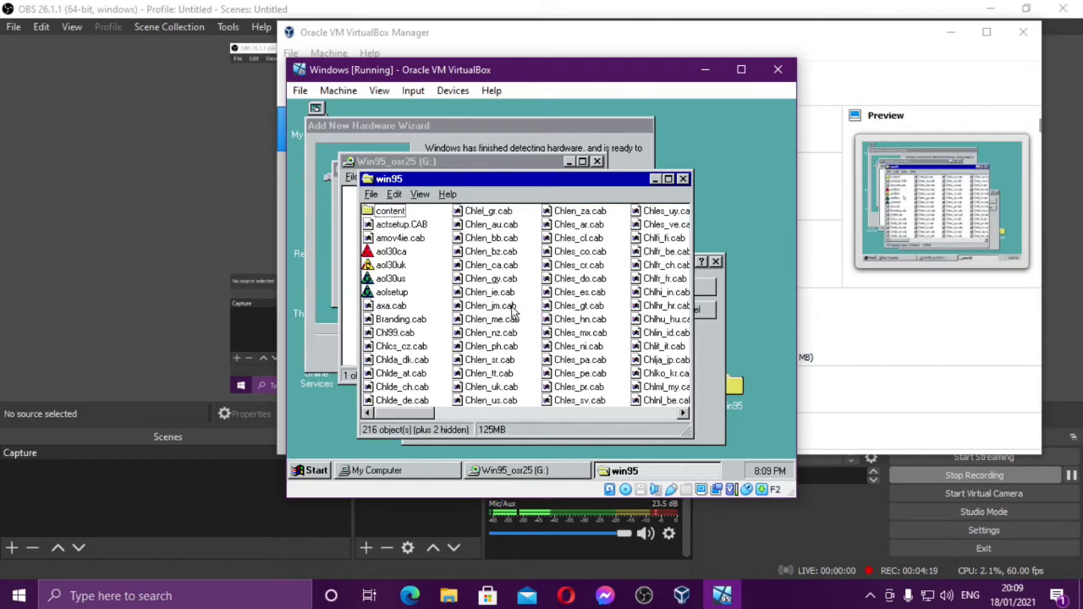
pyautogui.moveTo(397, 415); pyautogui.dragTo(626, 419)
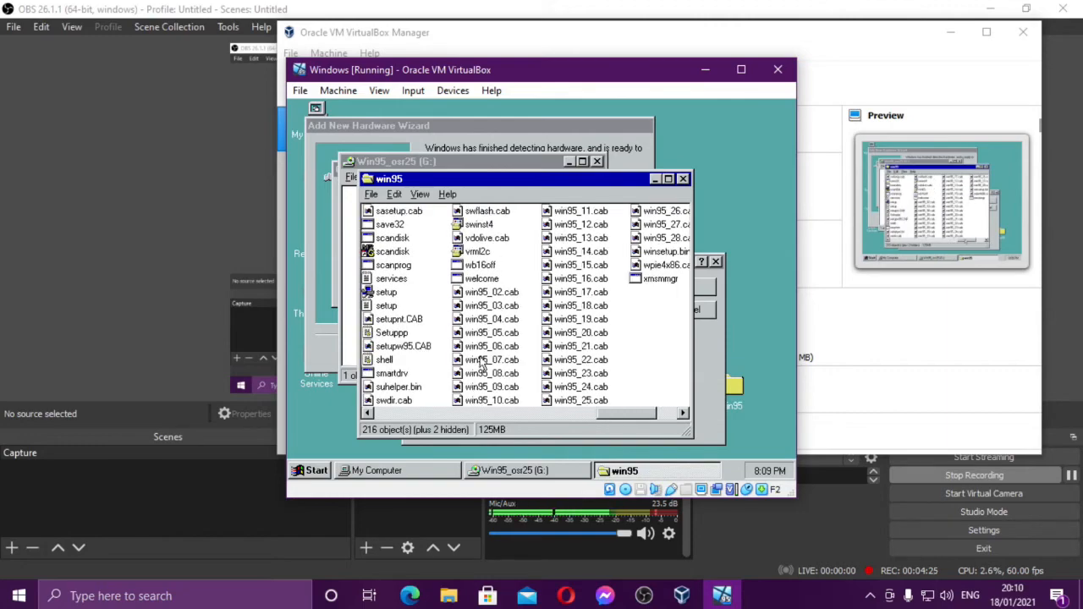
pyautogui.click(683, 179)
# - Supply win95_11.cab from c:\windows\desktop\win95 as the source for the missing file, and restart the computer to finish the hardware setup
pyautogui.click(702, 404)
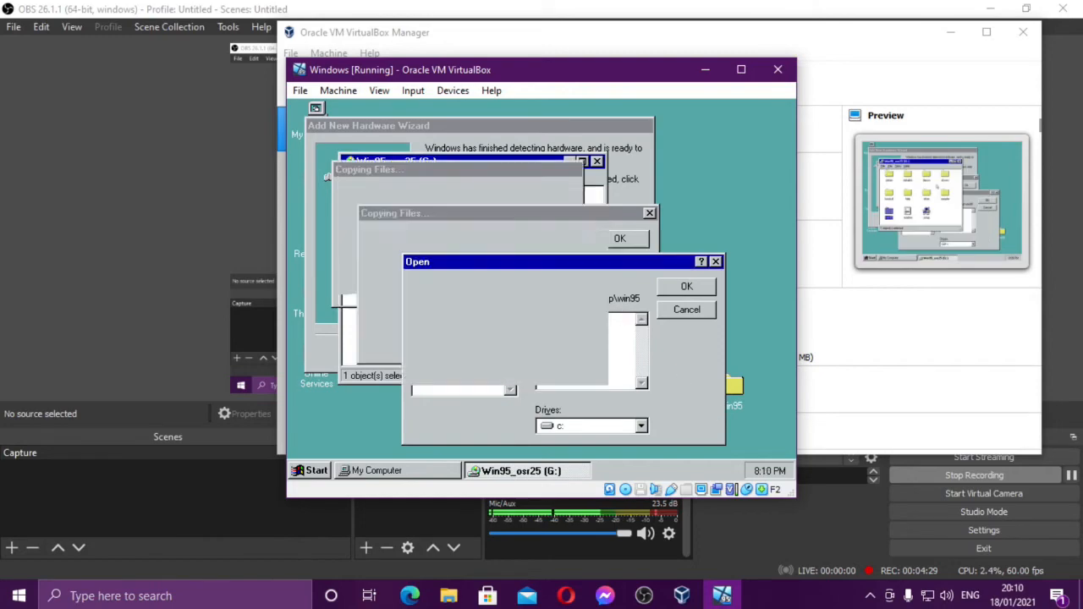
pyautogui.click(577, 345)
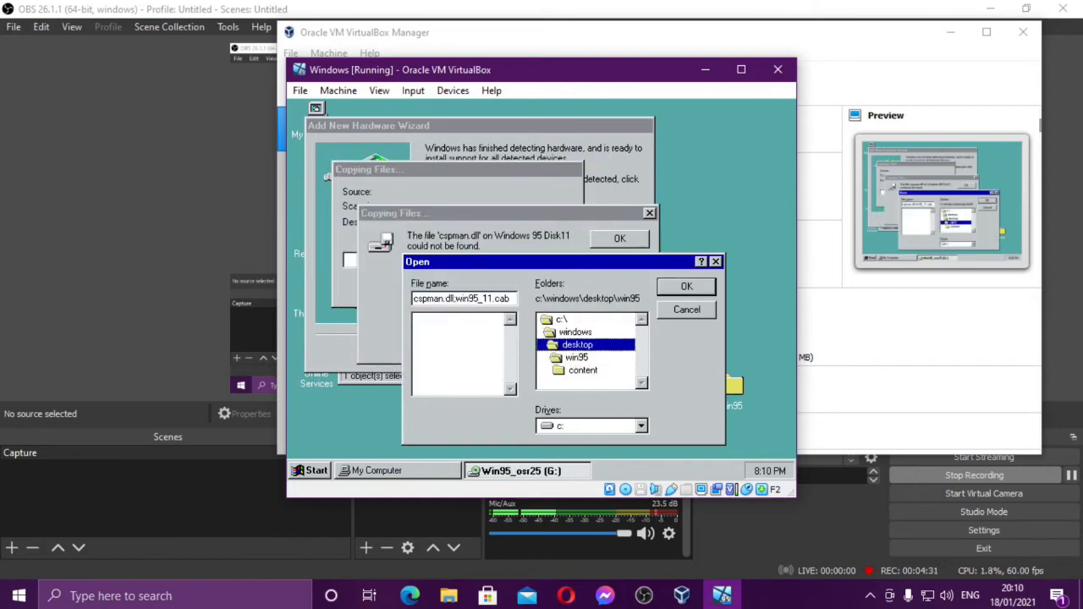
pyautogui.click(580, 359)
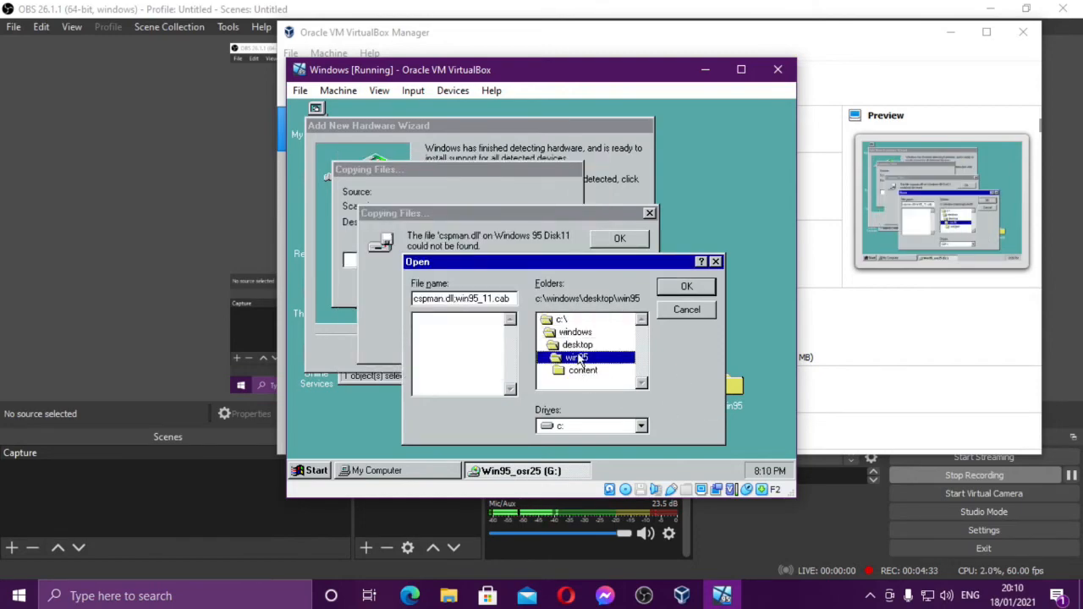
pyautogui.click(687, 310)
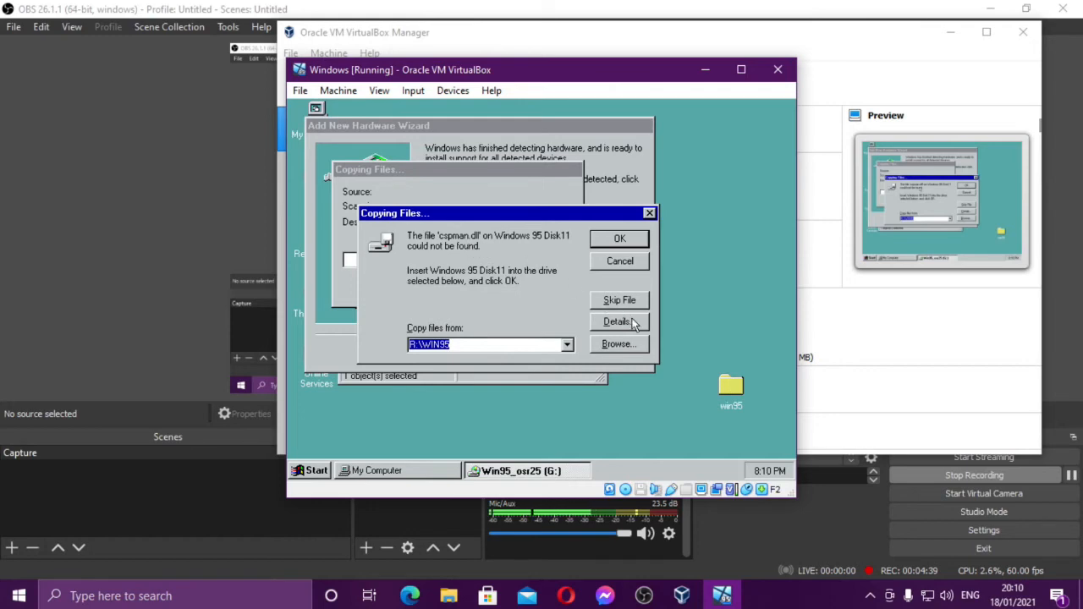
pyautogui.click(615, 346)
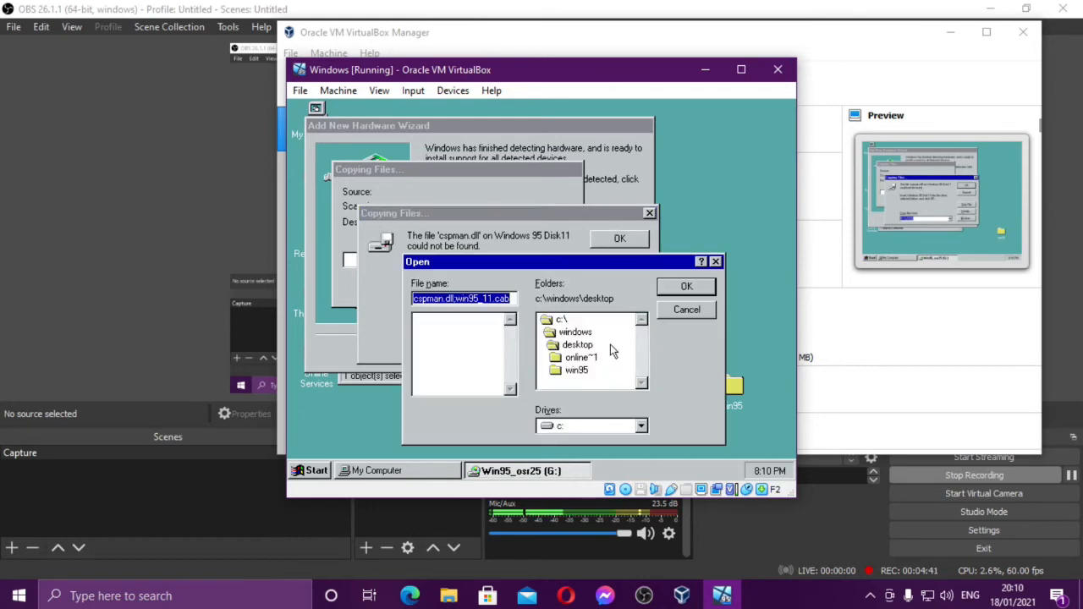
pyautogui.doubleClick(577, 371)
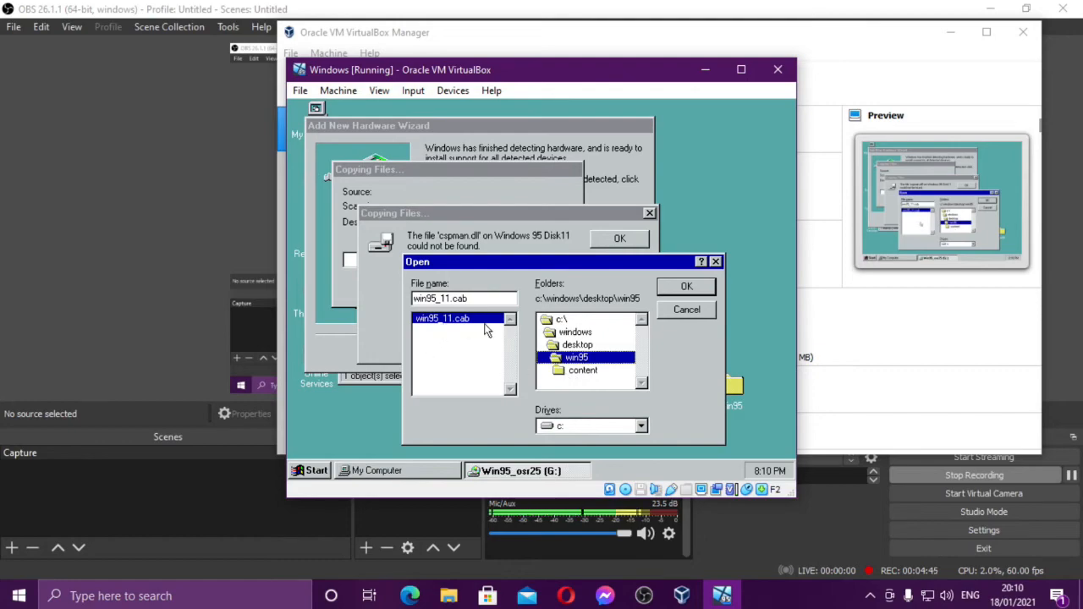
pyautogui.click(694, 290)
pyautogui.click(624, 237)
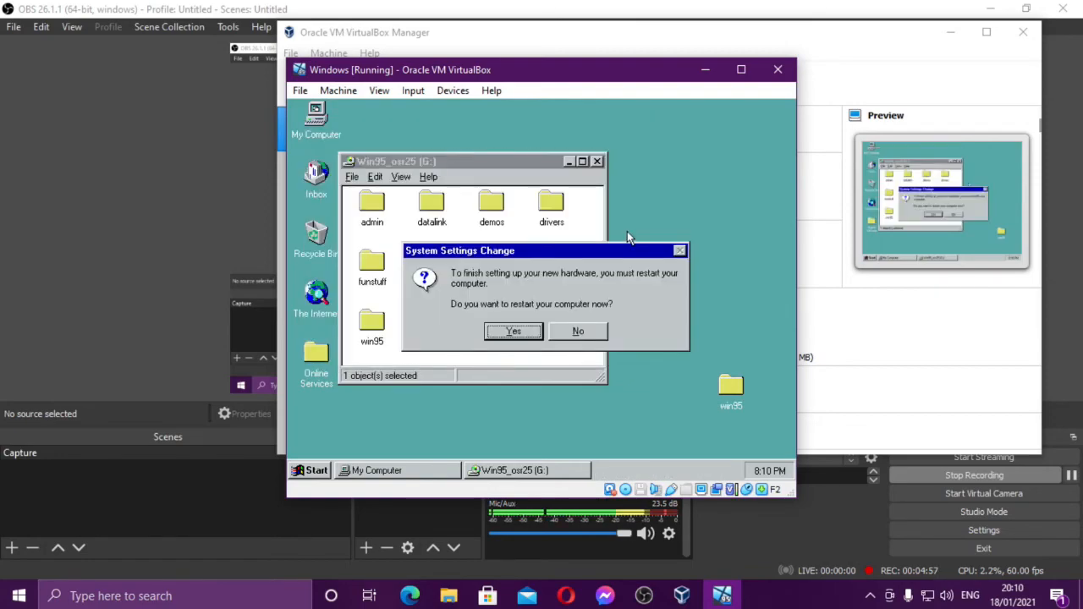
pyautogui.click(513, 331)
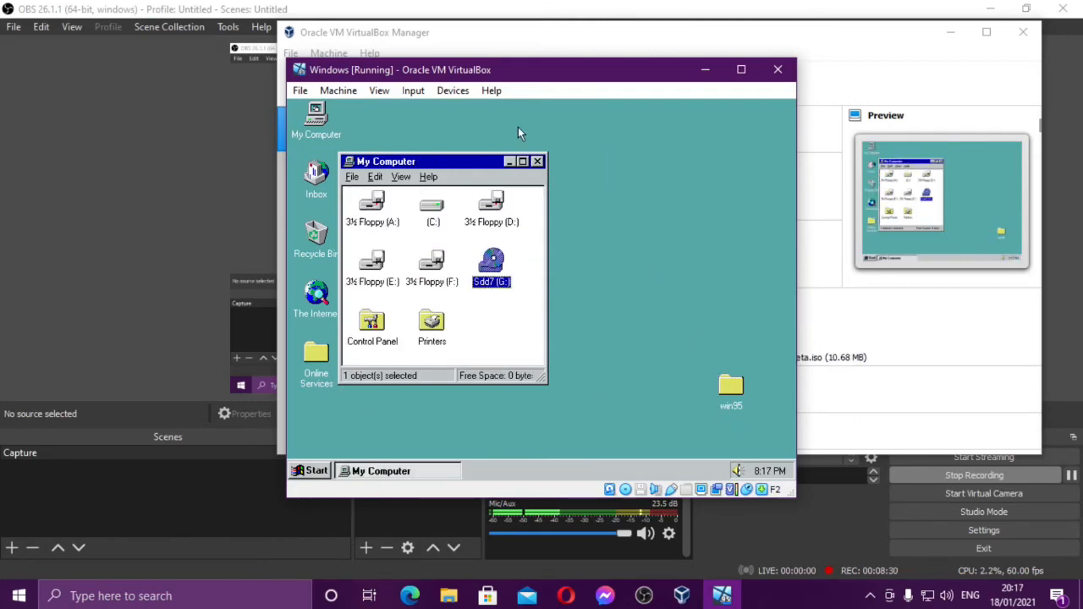
# - Close My Computer and shut down Windows 95
pyautogui.click(538, 163)
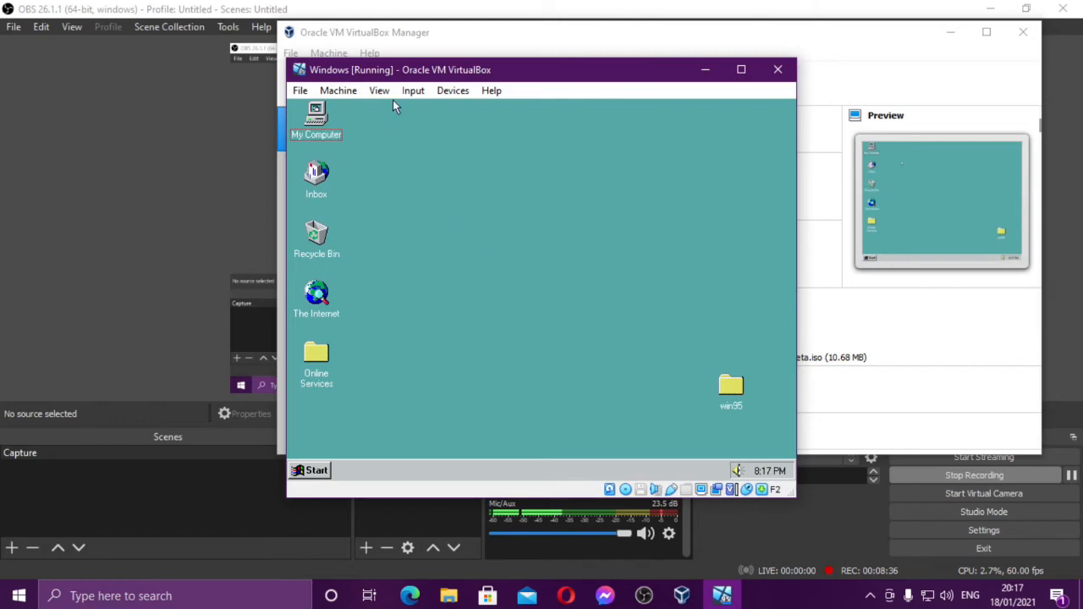
pyautogui.click(315, 471)
pyautogui.click(347, 446)
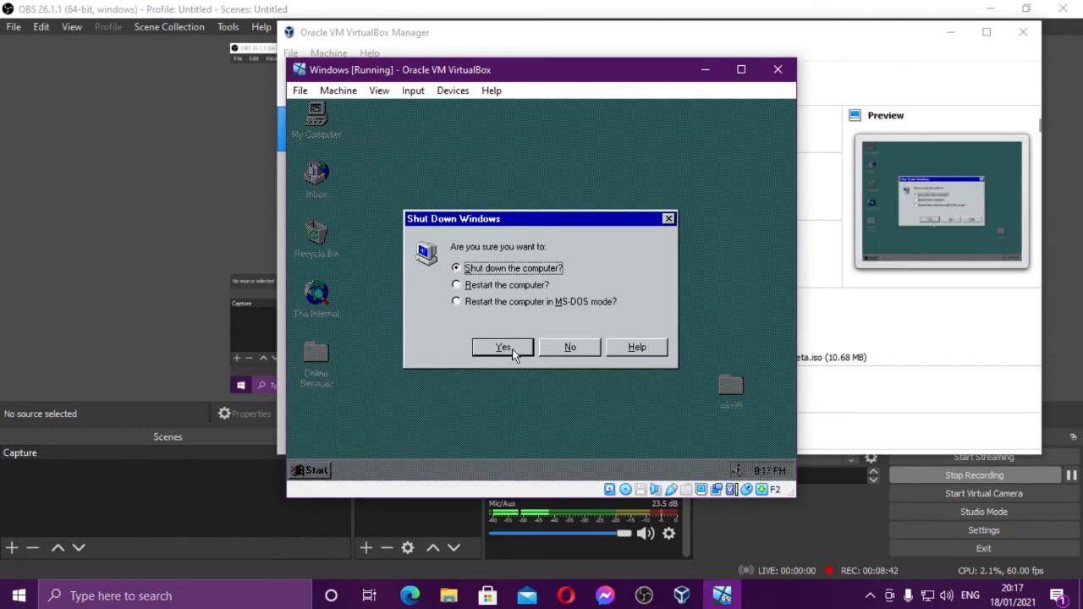
pyautogui.click(504, 347)
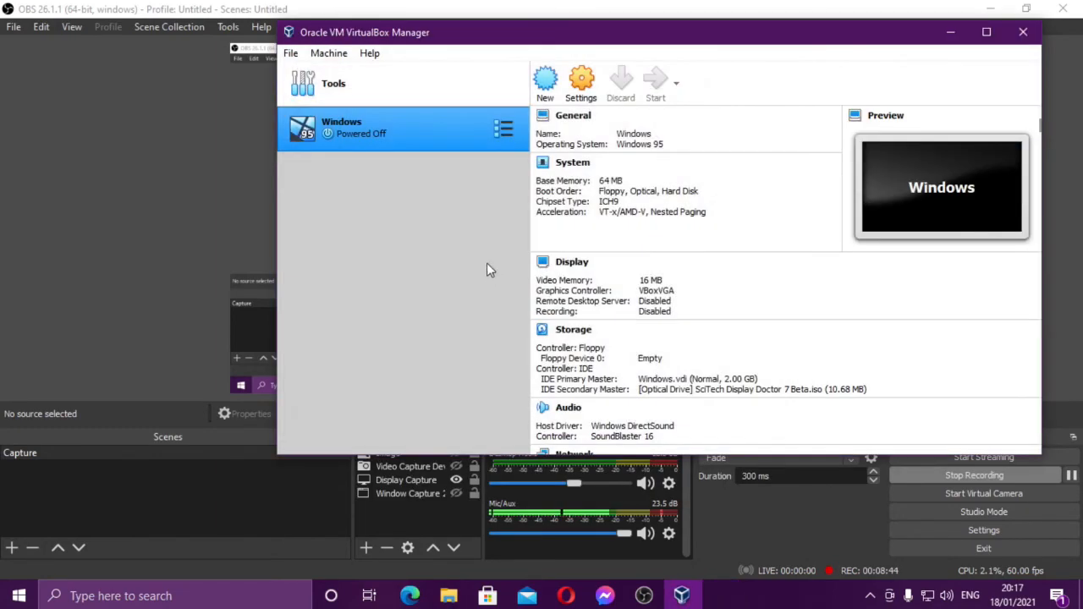
# - Enable network Adapter 1 for the Windows virtual machine, attach it to Bridged Adapter and expand its advanced options
pyautogui.click(571, 99)
pyautogui.click(471, 201)
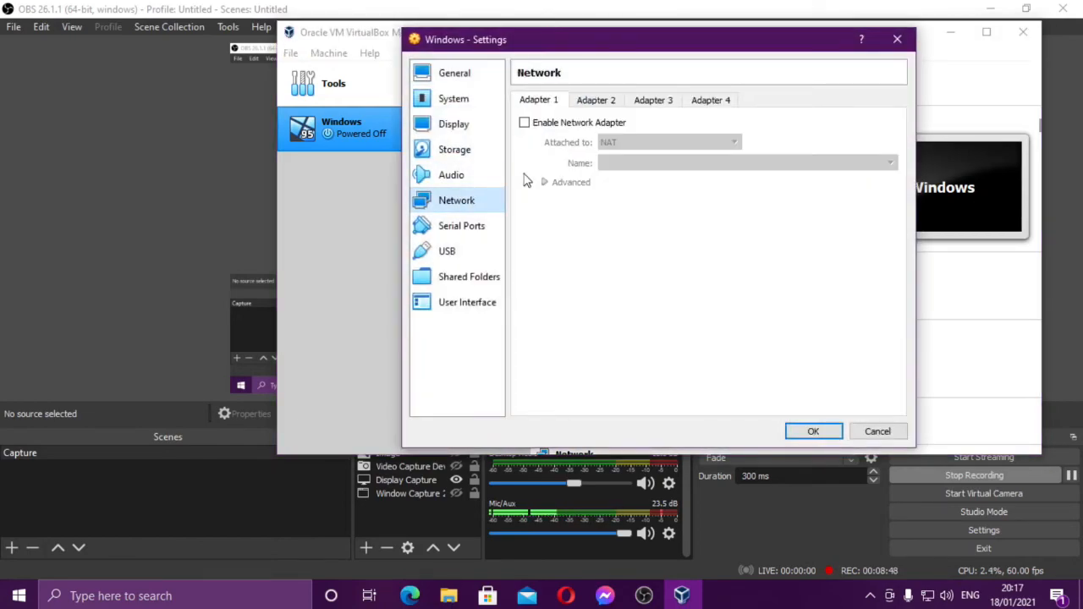
pyautogui.click(525, 123)
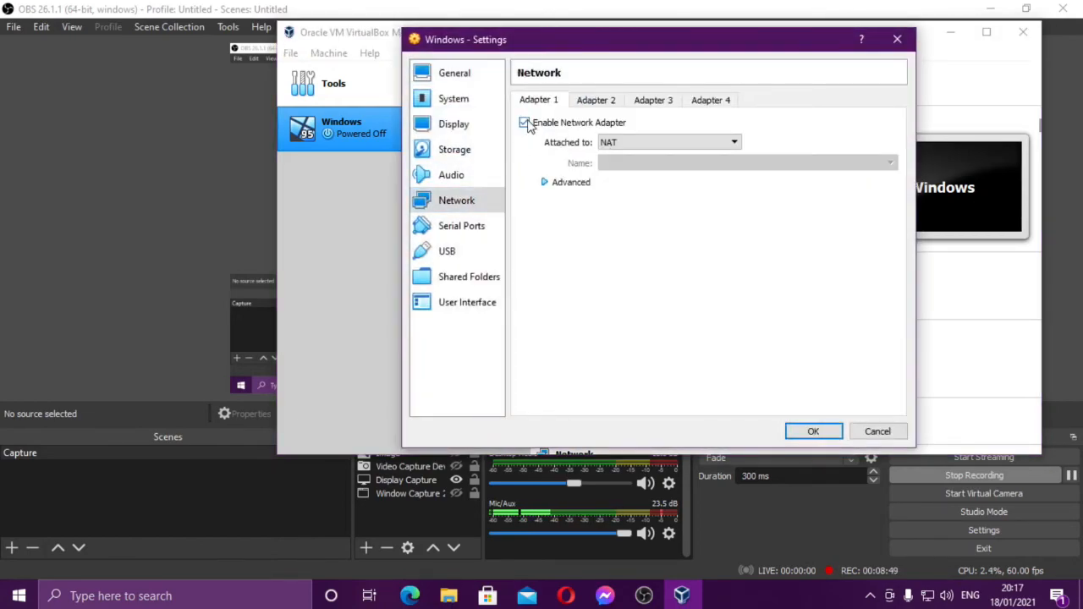
pyautogui.click(639, 145)
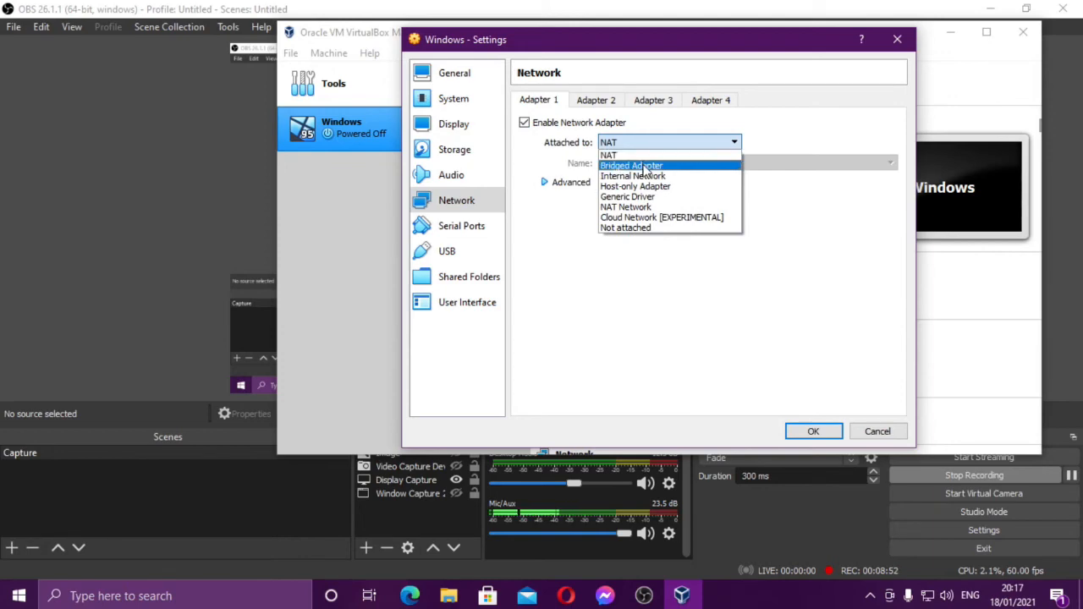
pyautogui.click(643, 168)
pyautogui.click(545, 183)
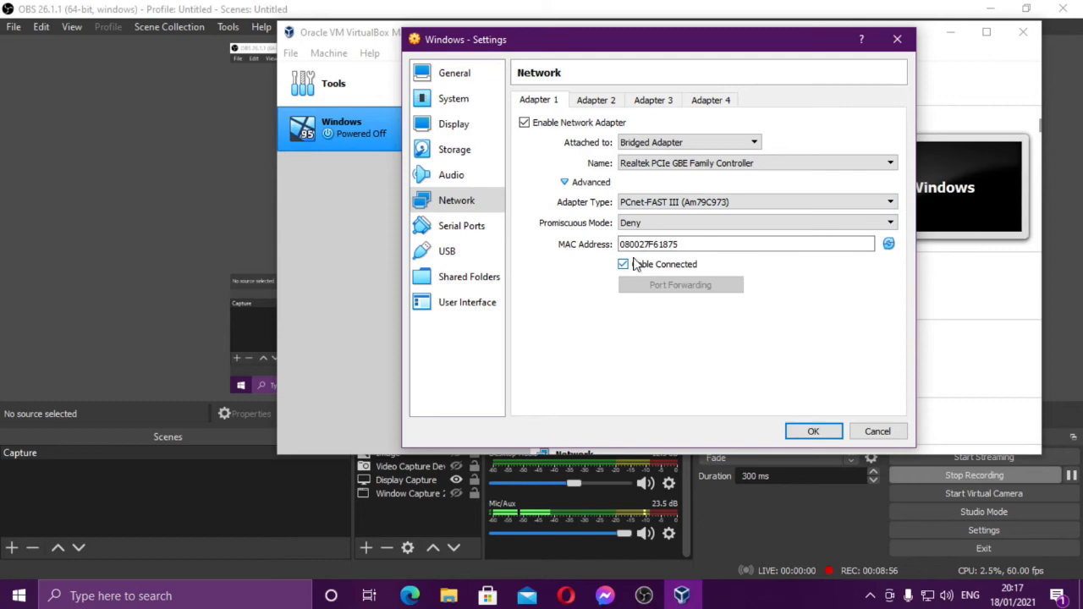
# - Set Adapter 1's promiscuous mode to Allow All, save the settings and start the Windows virtual machine
pyautogui.click(646, 223)
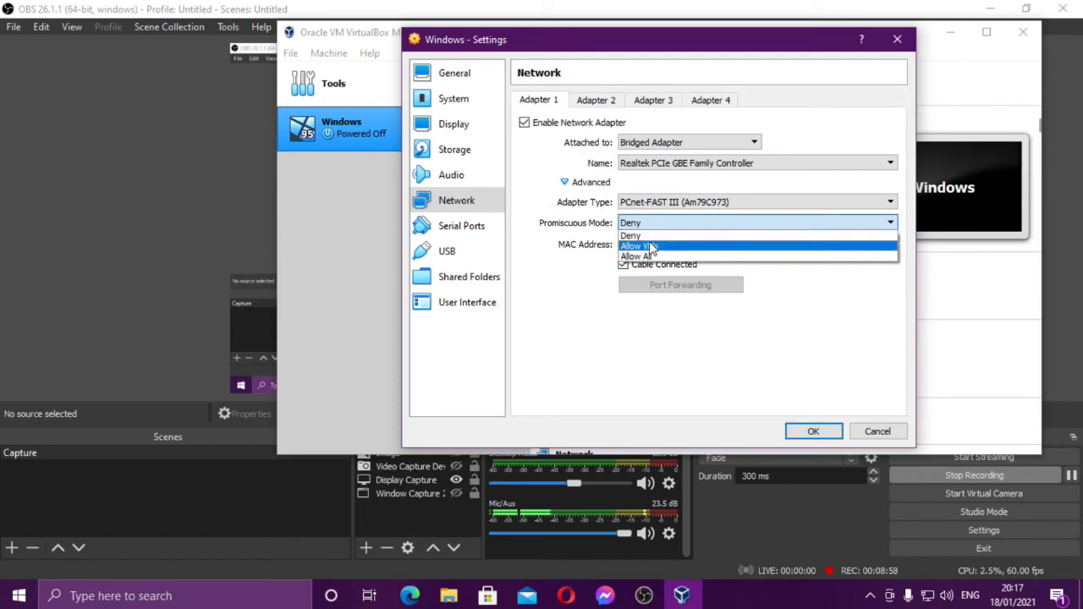
pyautogui.click(651, 245)
pyautogui.click(643, 224)
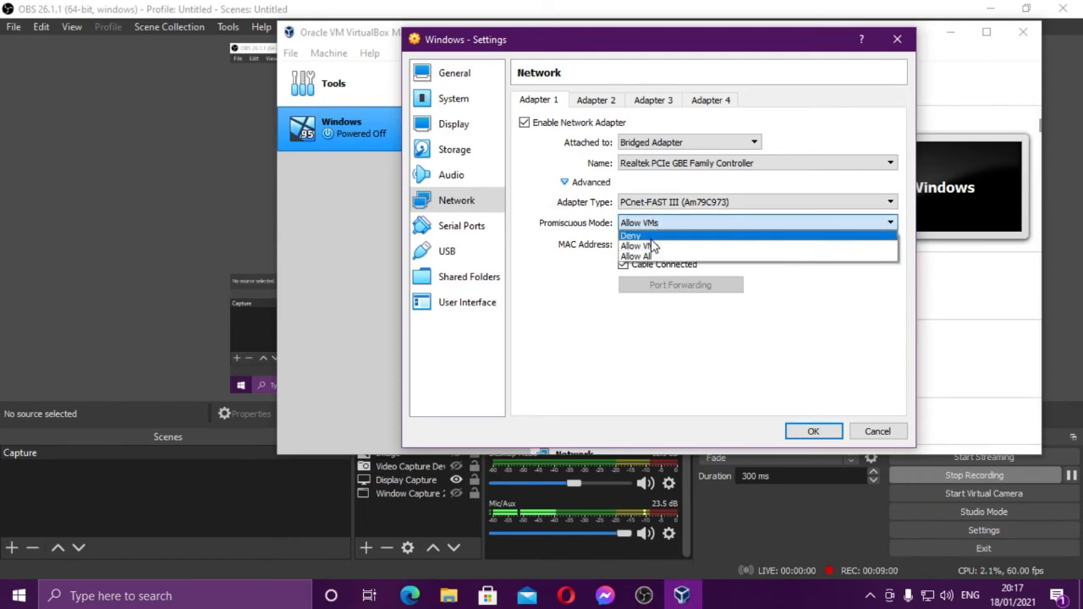
pyautogui.click(653, 246)
pyautogui.click(648, 223)
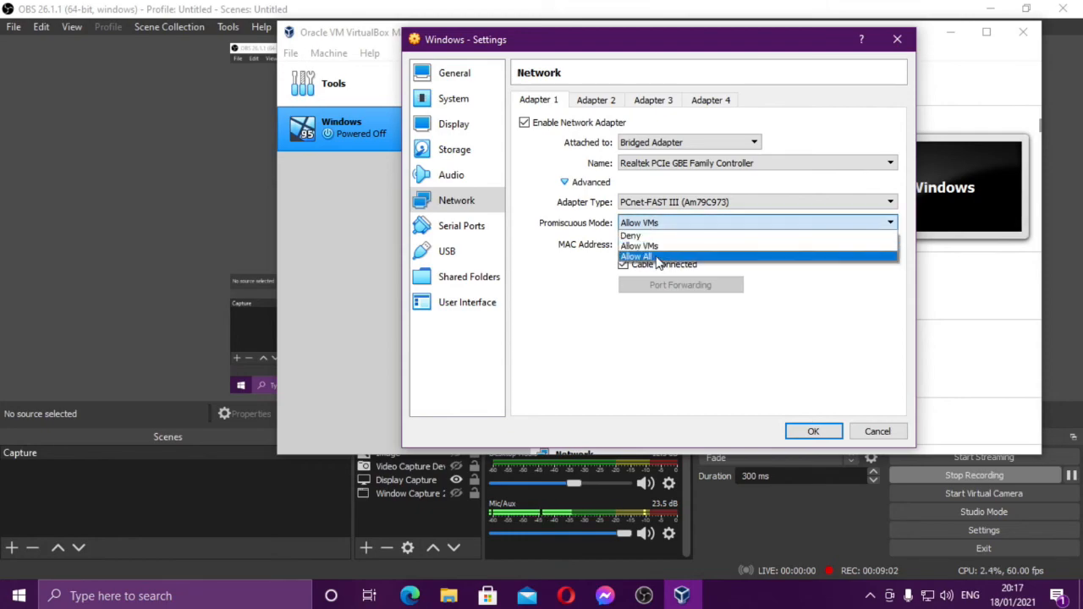
pyautogui.click(657, 257)
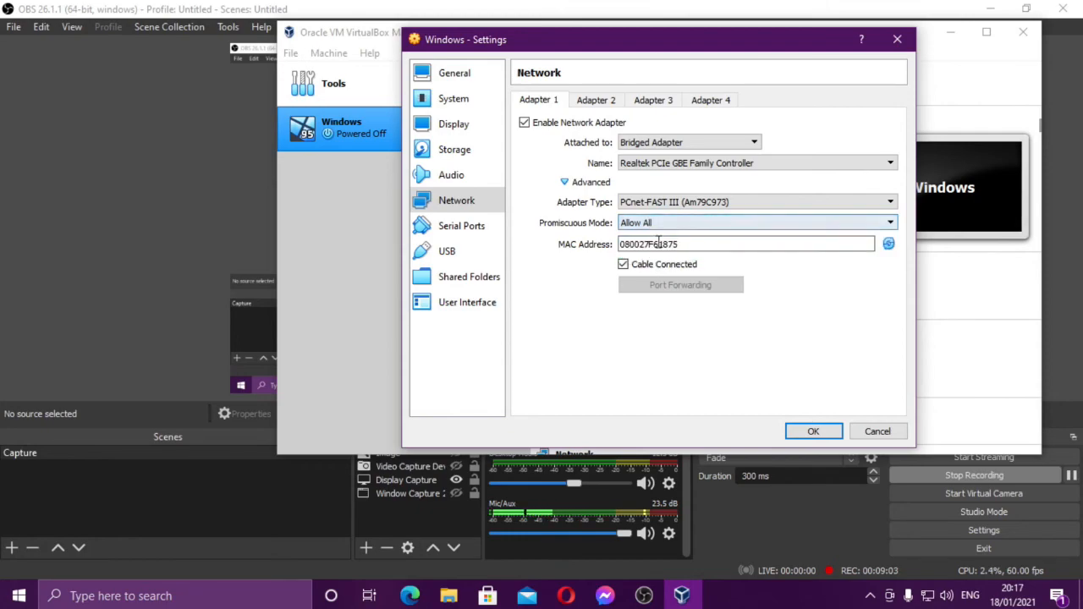
pyautogui.click(744, 205)
pyautogui.click(746, 205)
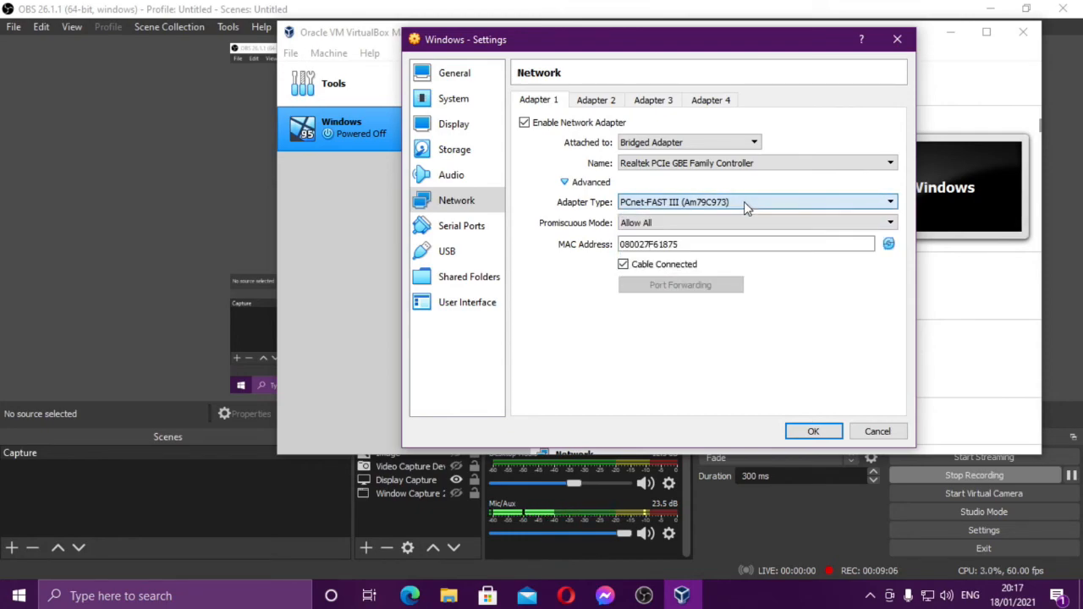
pyautogui.click(810, 432)
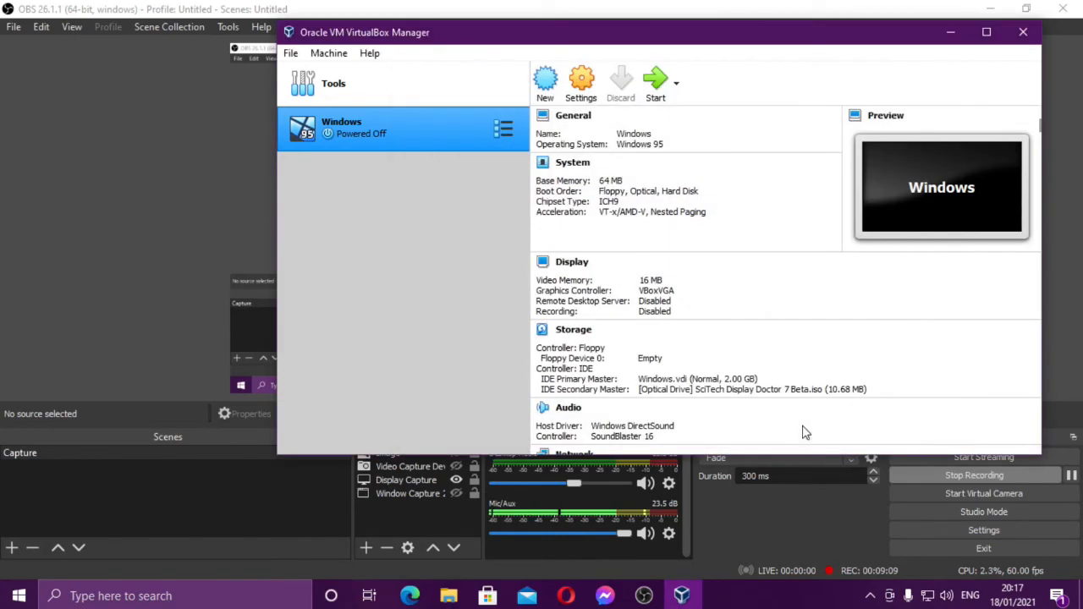
pyautogui.doubleClick(436, 139)
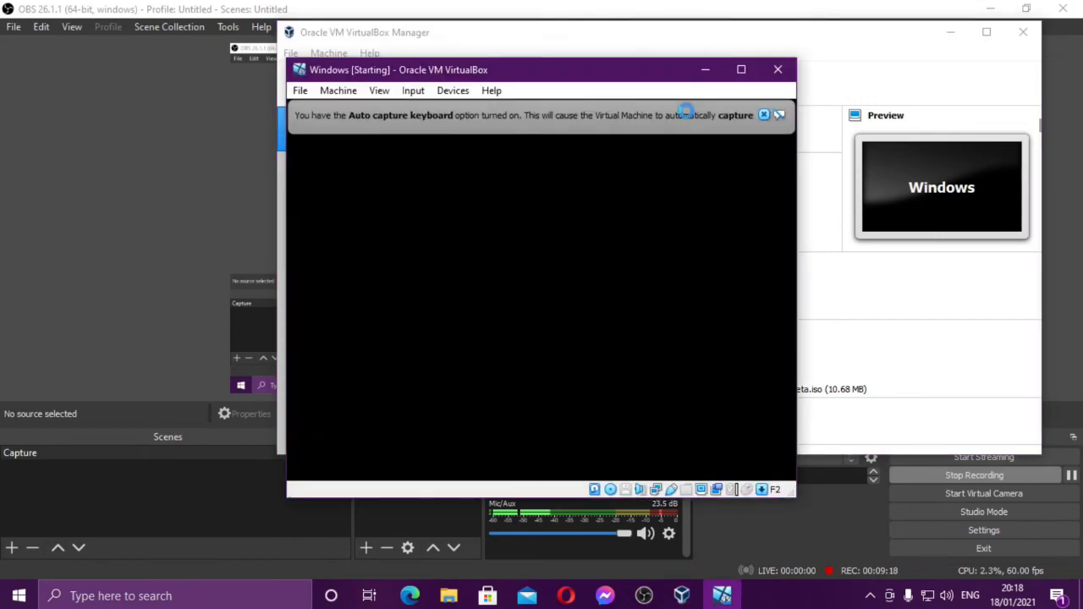
# - Dismiss the virtual machine notices and set the workgroup to WORKGROUP in the Windows 95 network identification, keeping the computer name Default
pyautogui.click(764, 115)
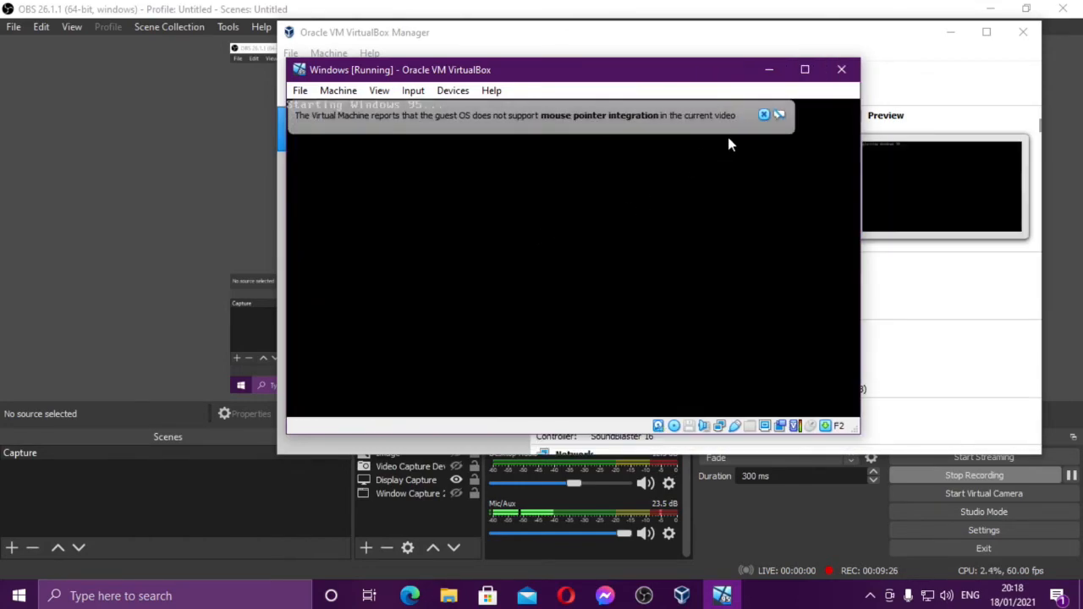
pyautogui.click(763, 115)
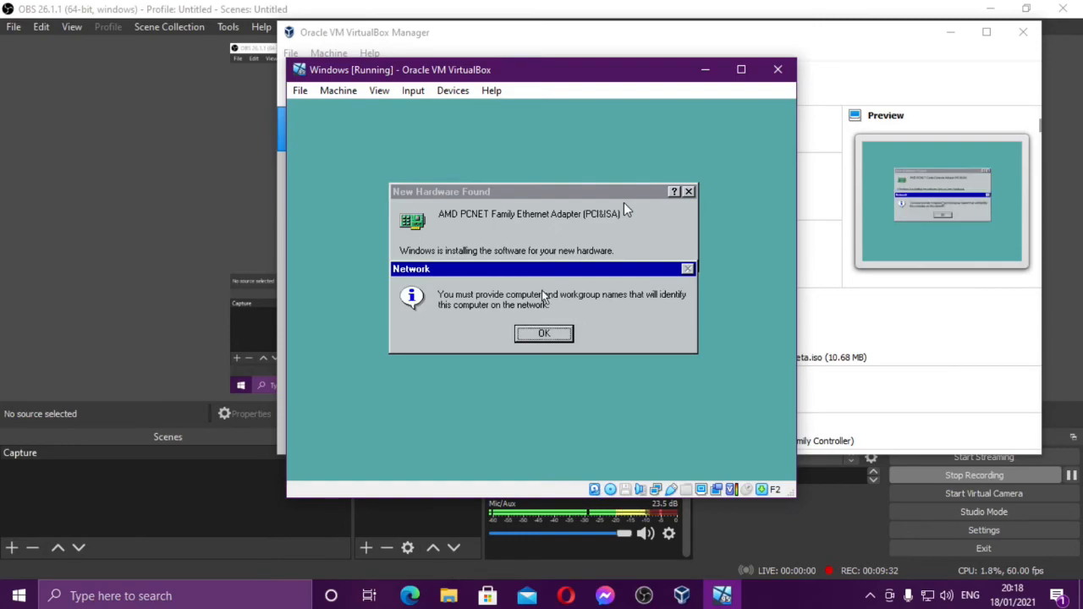
pyautogui.click(544, 332)
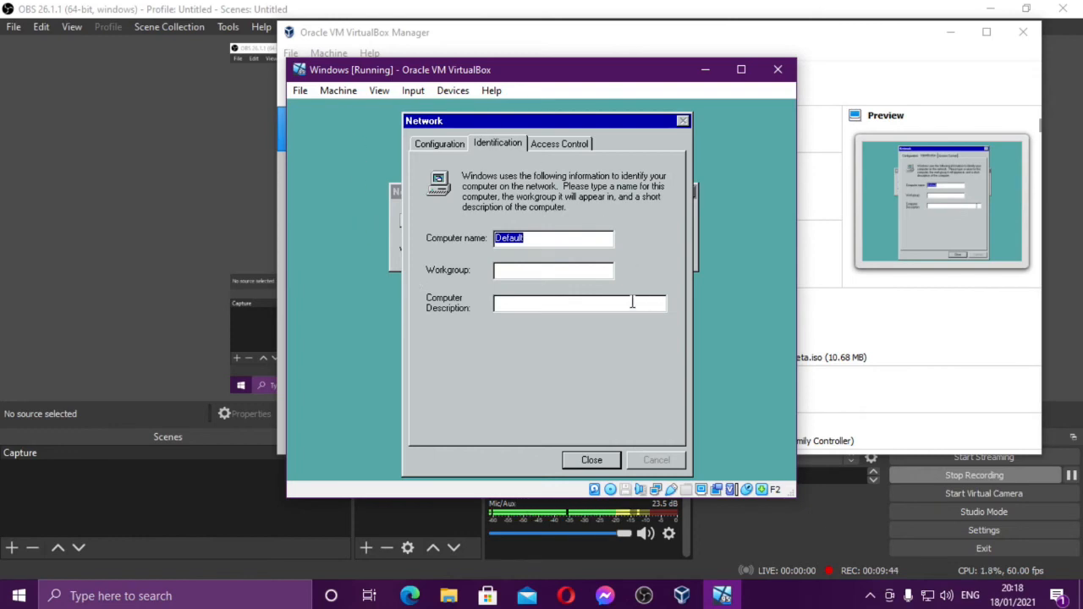
pyautogui.click(569, 269)
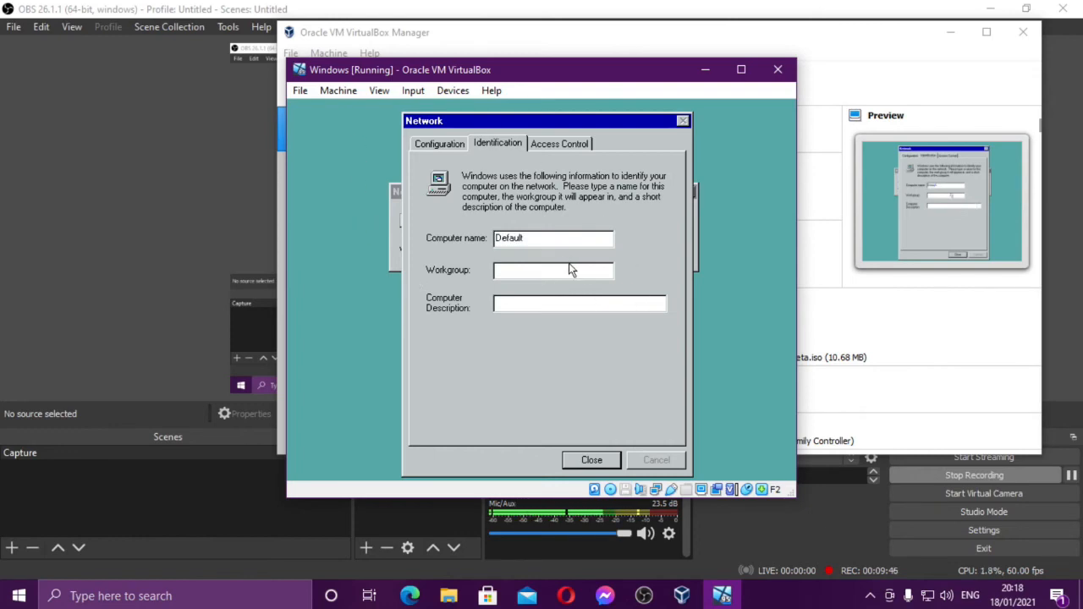
pyautogui.write('WORKGROUP')
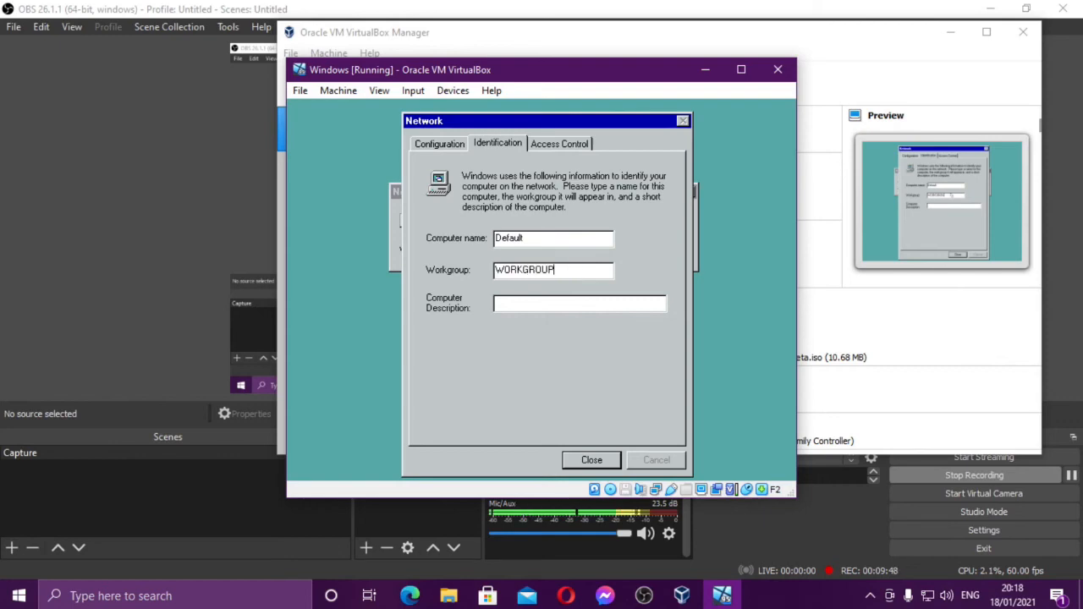
pyautogui.click(551, 305)
pyautogui.click(525, 238)
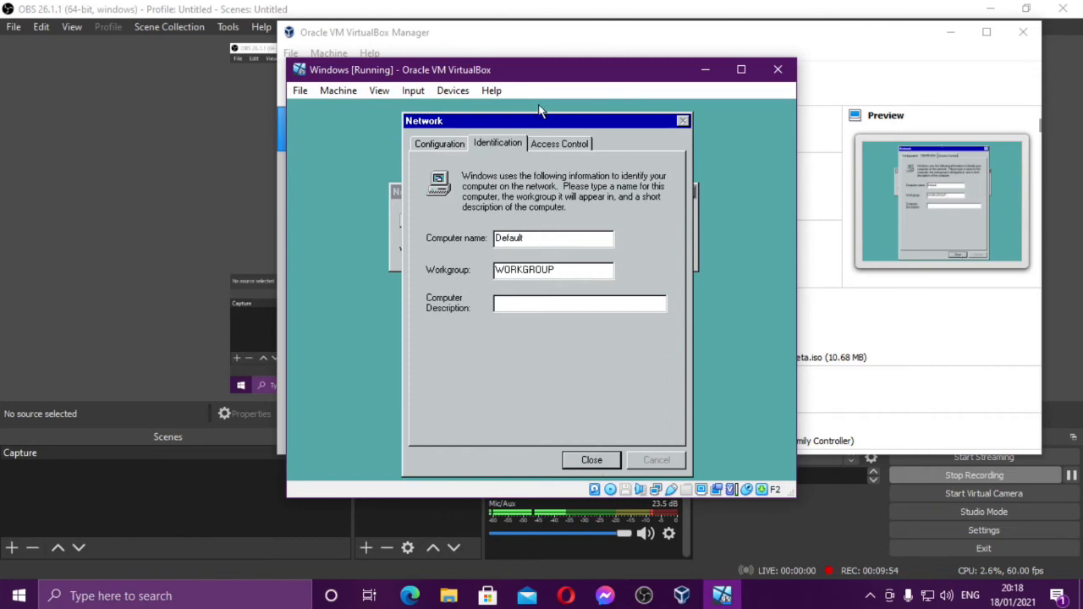
# - Review the access control and installed network components, and close the Network settings to continue installing the Ethernet adapter
pyautogui.click(548, 144)
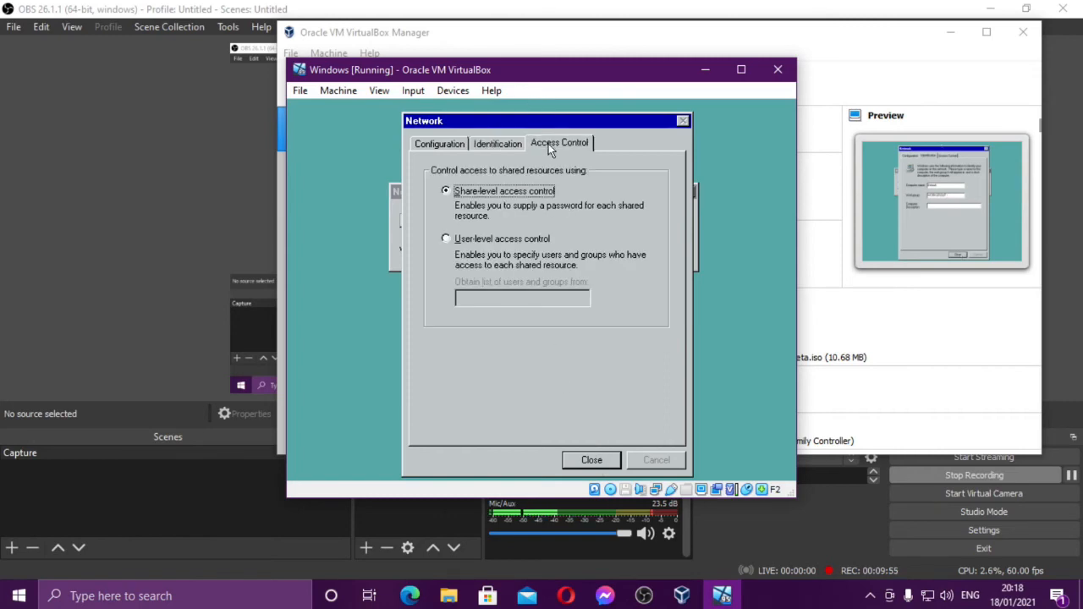
pyautogui.click(442, 149)
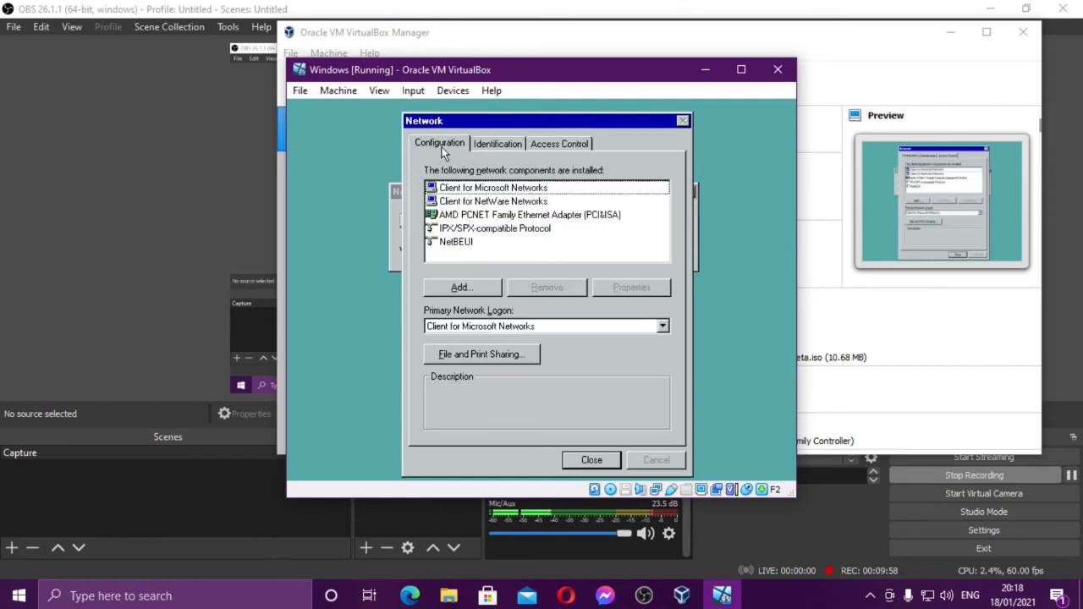
pyautogui.click(520, 146)
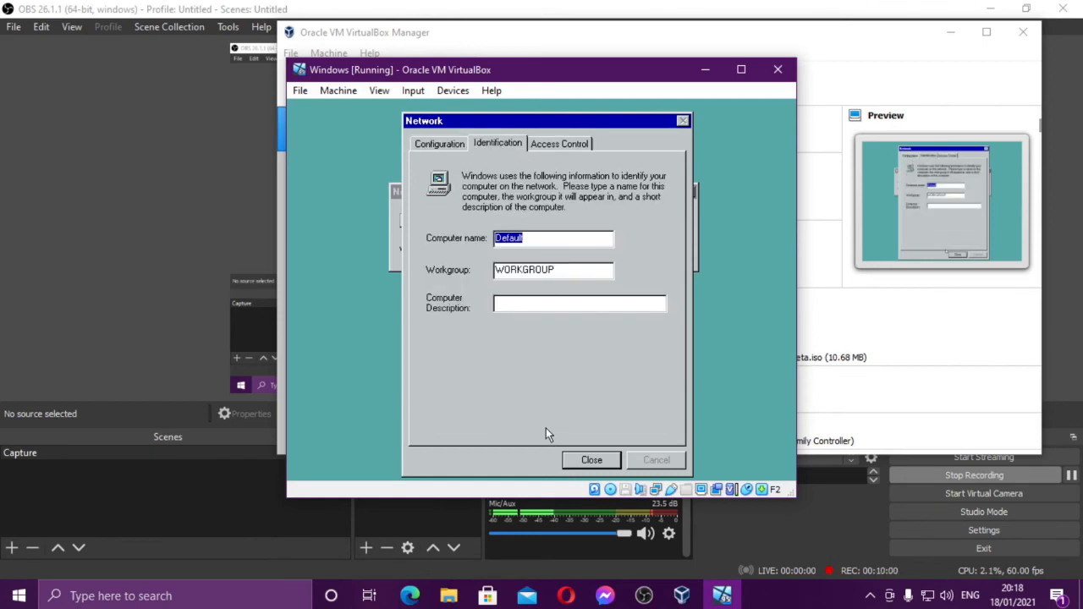
pyautogui.click(596, 459)
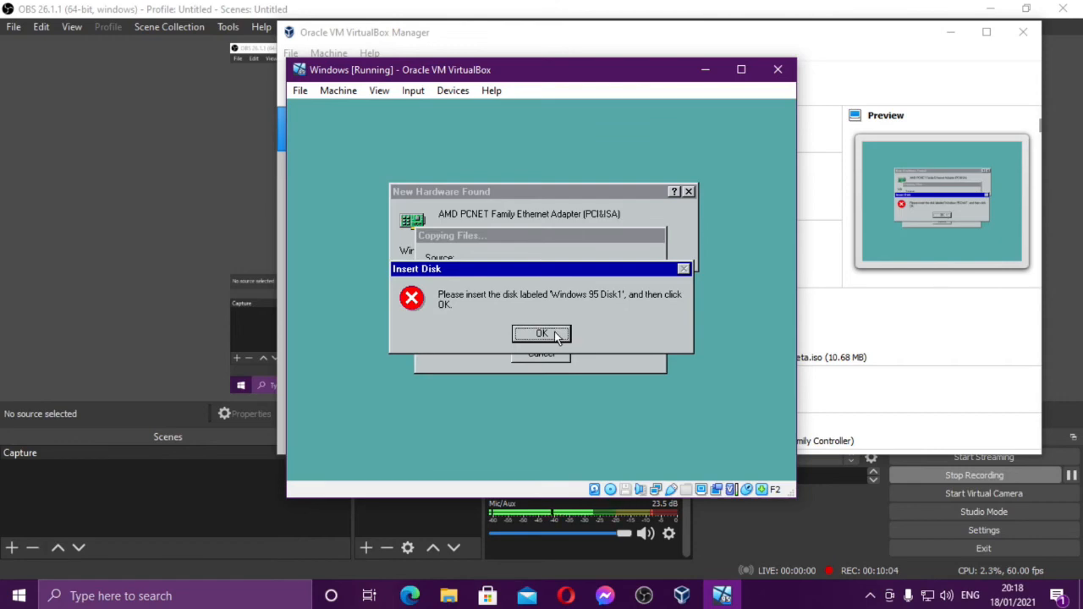
# - Supply C:\WINDOWS\DESKTOP\WIN95 as the source for the missing network files and keep the existing ndis.vxd
pyautogui.click(556, 336)
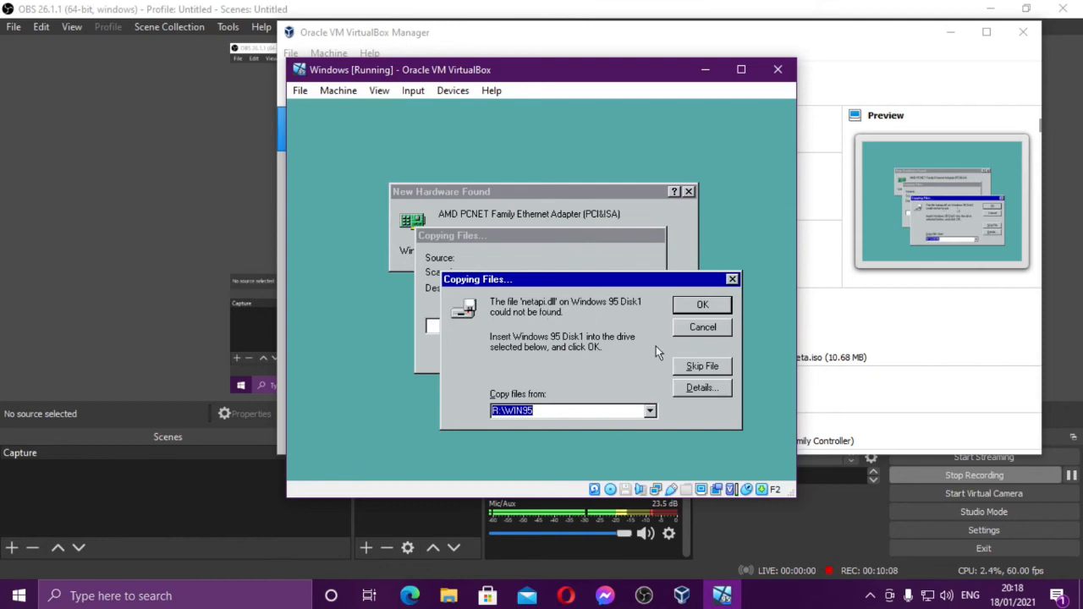
pyautogui.click(650, 410)
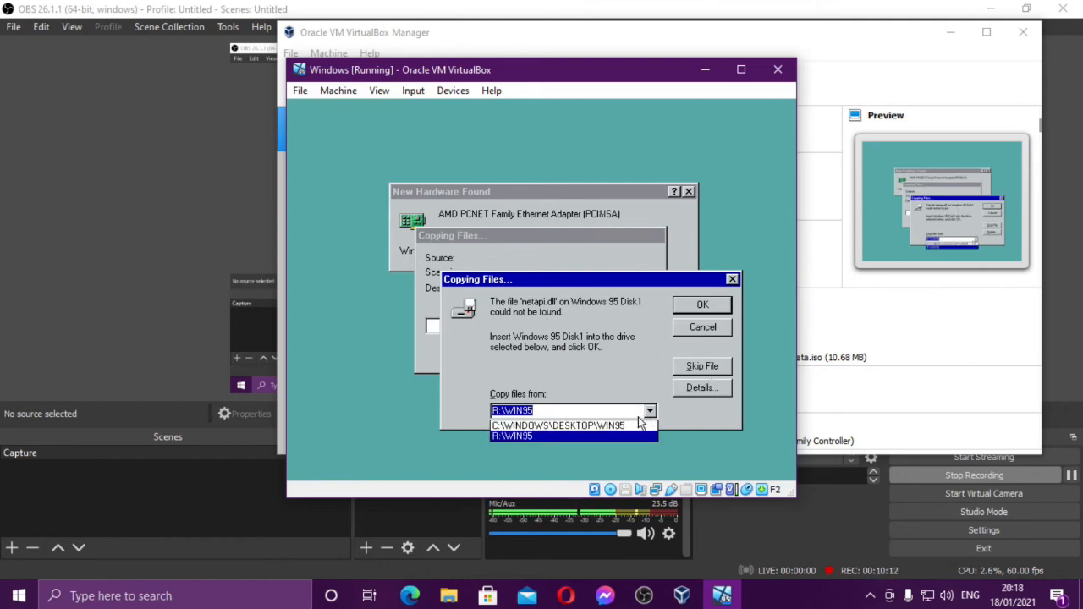
pyautogui.click(639, 425)
pyautogui.click(706, 303)
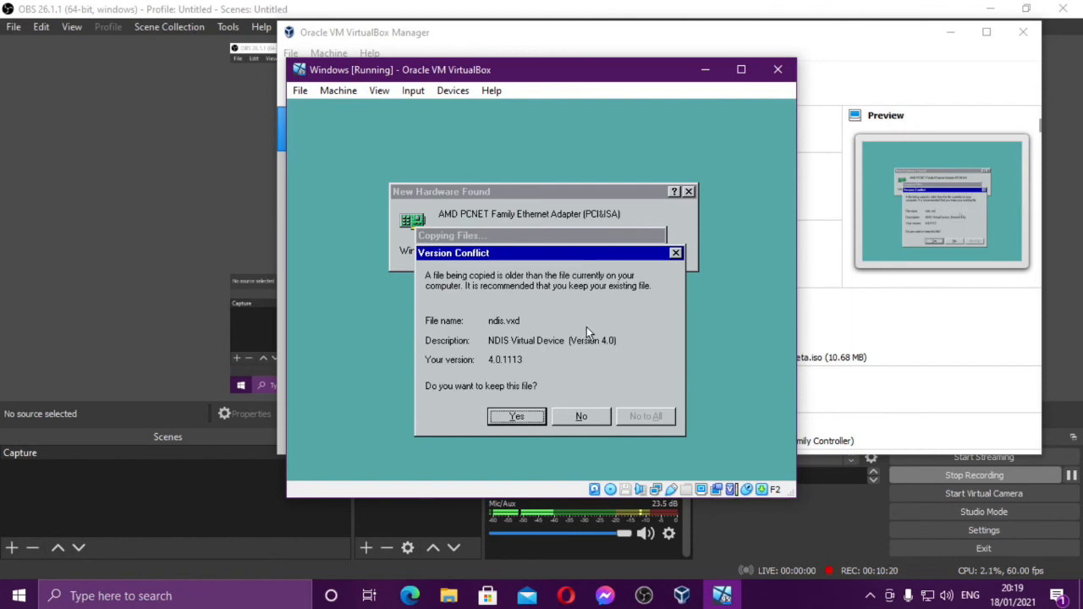
pyautogui.click(515, 414)
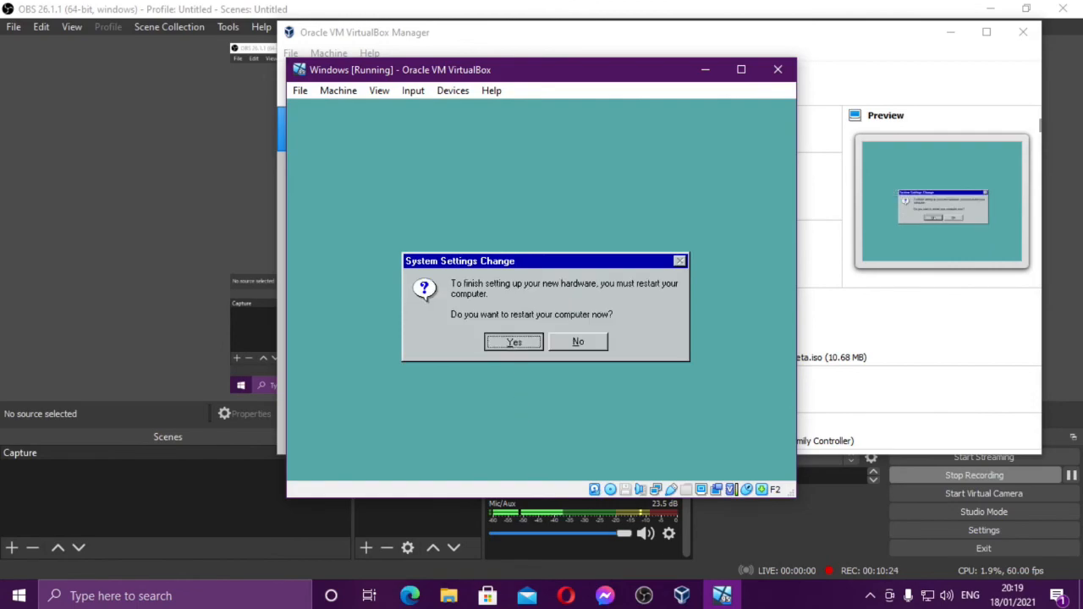
# - Restart the computer and log on to Windows as Random with a blank password, dismissing the RUNDLL error
pyautogui.press('Return')
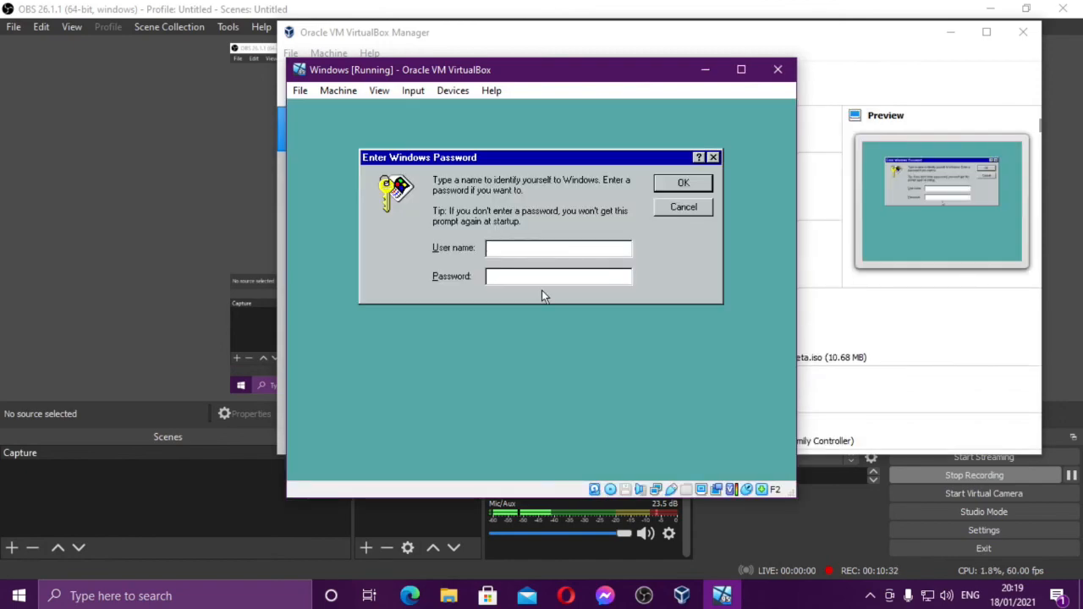
pyautogui.write('Random')
pyautogui.press('Return')
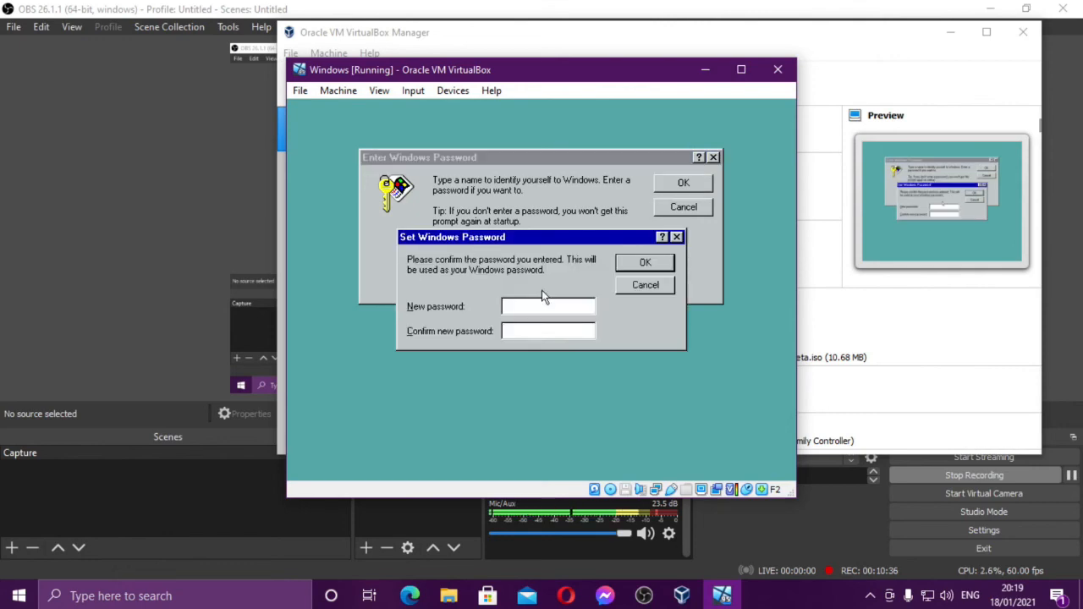
pyautogui.press('Return')
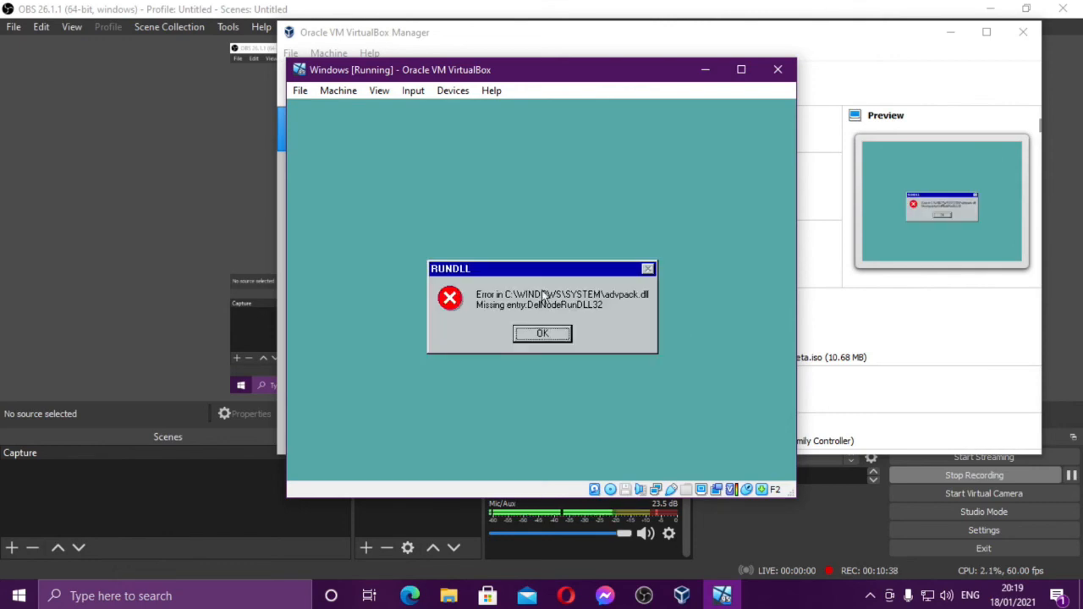
pyautogui.click(542, 334)
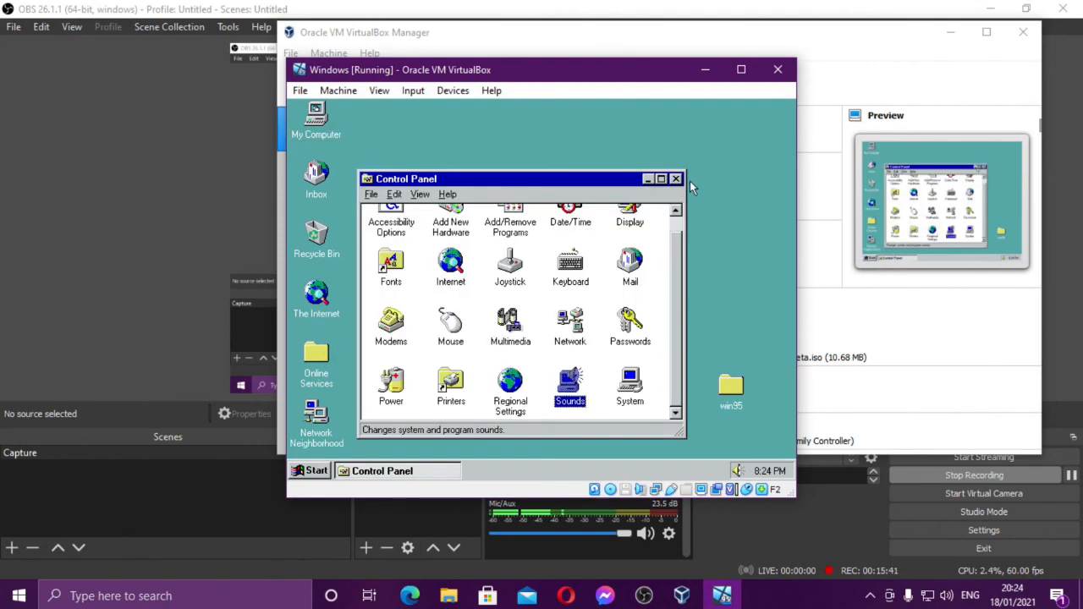
# - Close Control Panel and shut down Windows 95
pyautogui.click(682, 179)
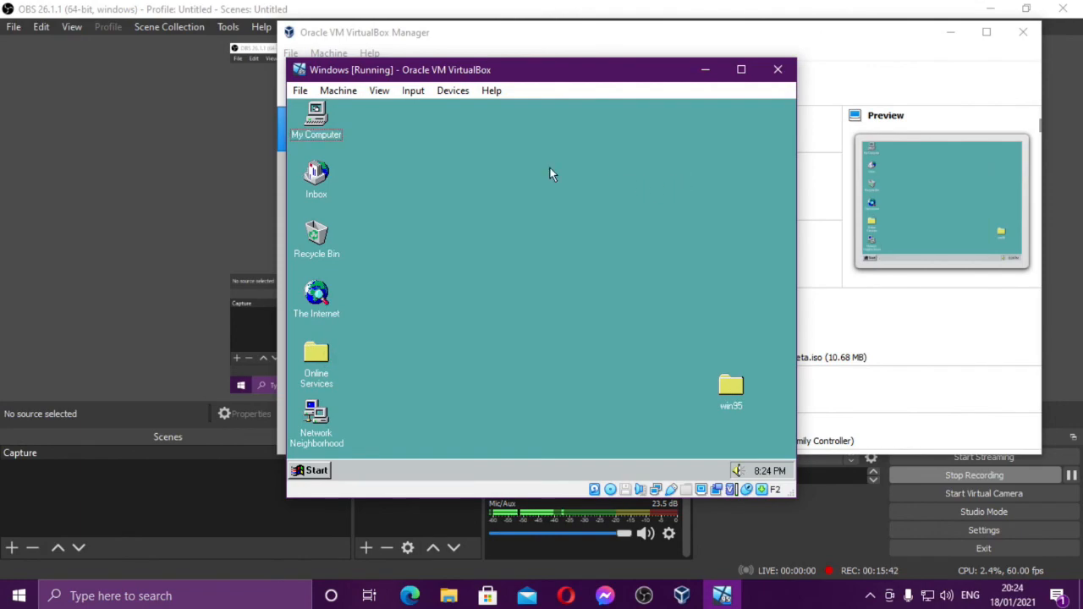
pyautogui.click(311, 471)
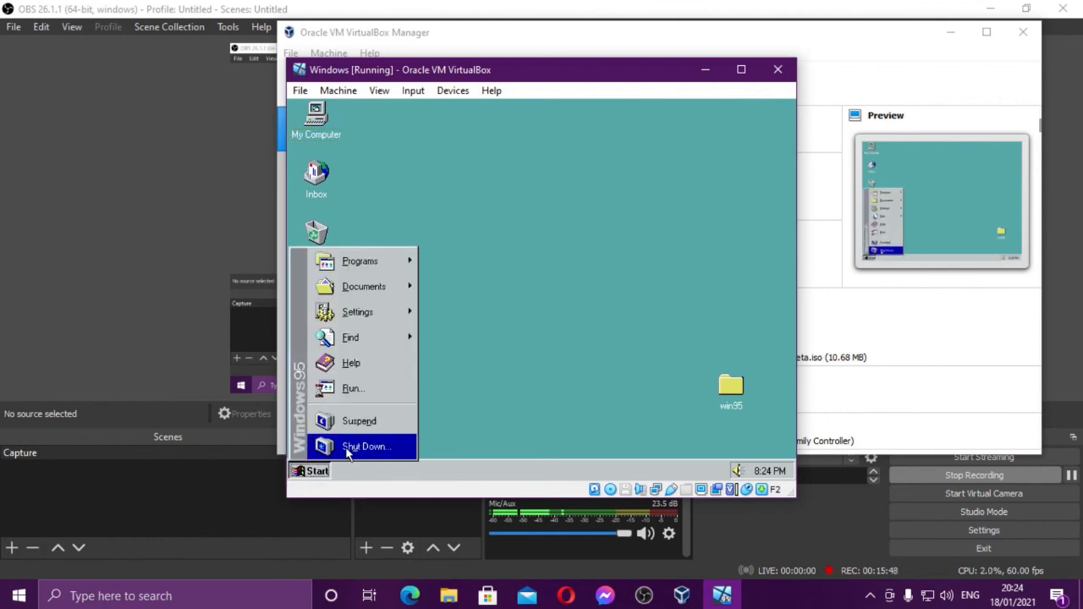
pyautogui.click(348, 447)
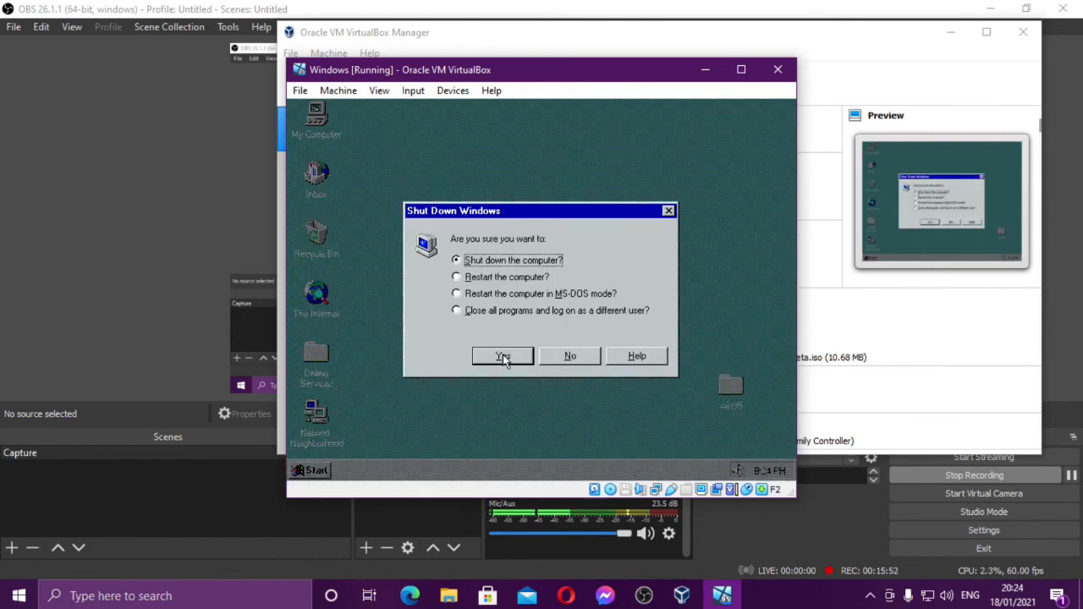
pyautogui.click(502, 358)
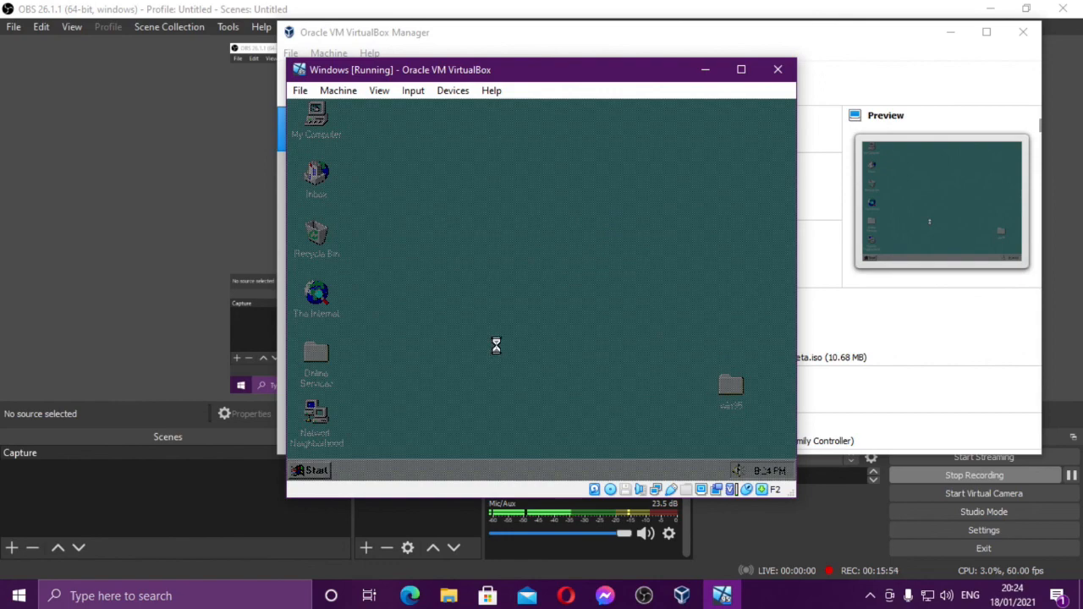